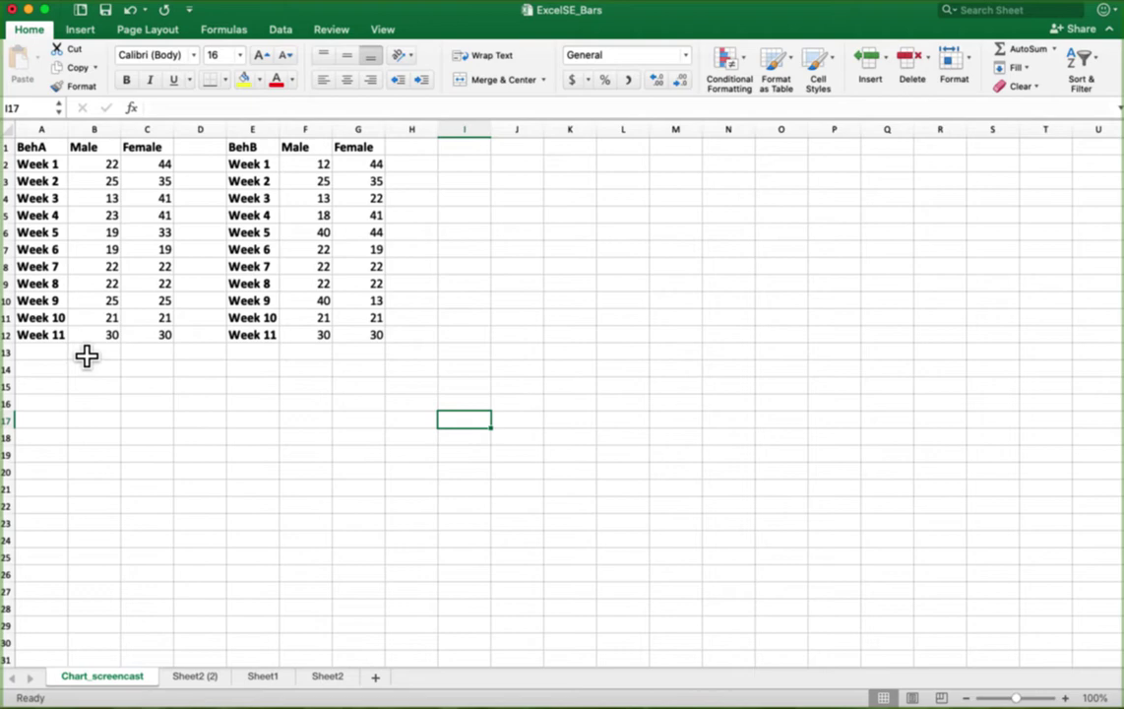
Step: Label A13 'Mean' and A14 'Standard Error', and widen column A to fit
{"action": "left_click", "coordinate": [38, 356]}
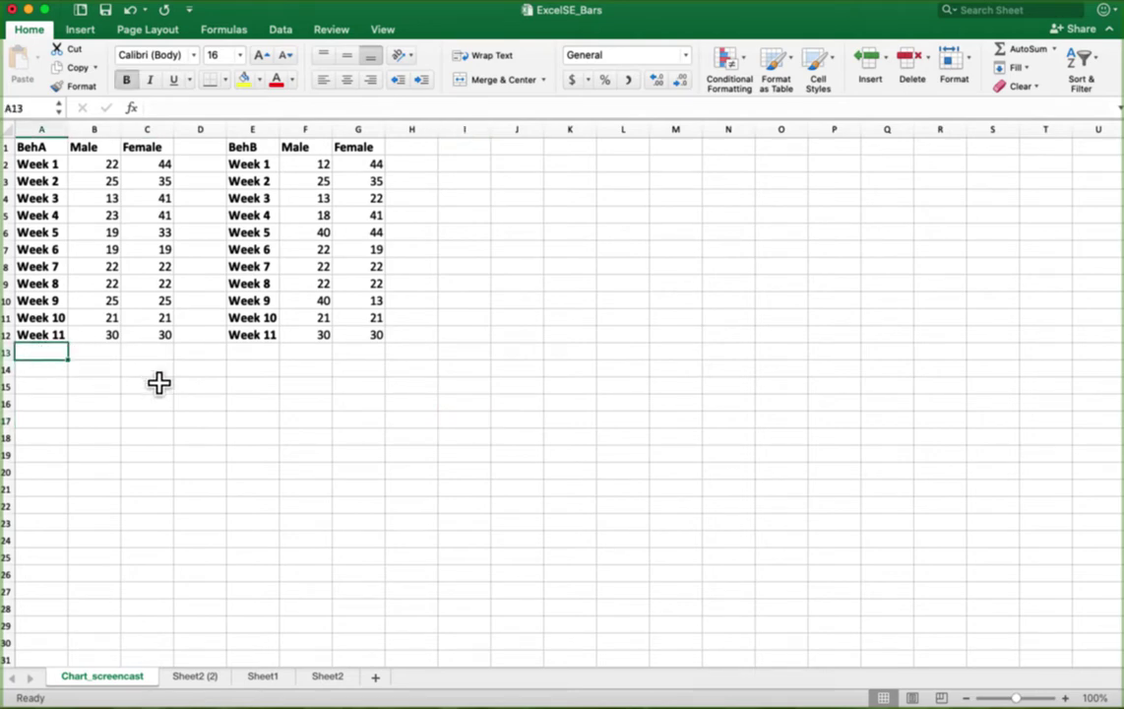
{"action": "type", "text": "Mean"}
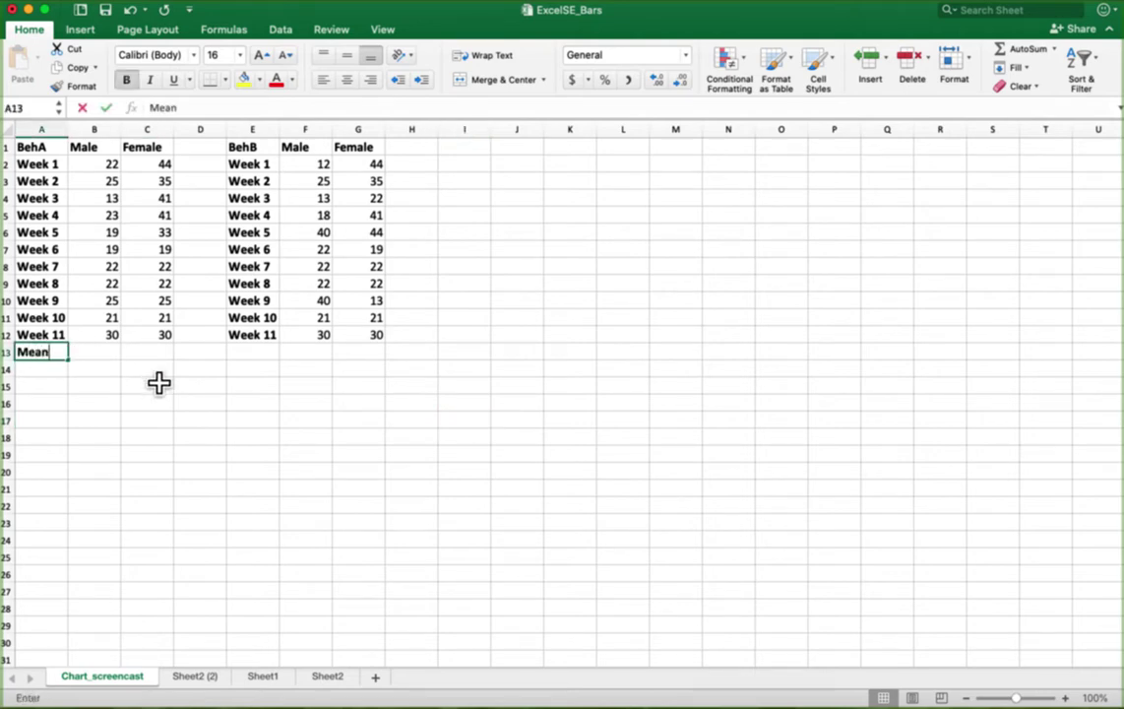
{"action": "key", "text": "Return"}
{"action": "type", "text": "Sta"}
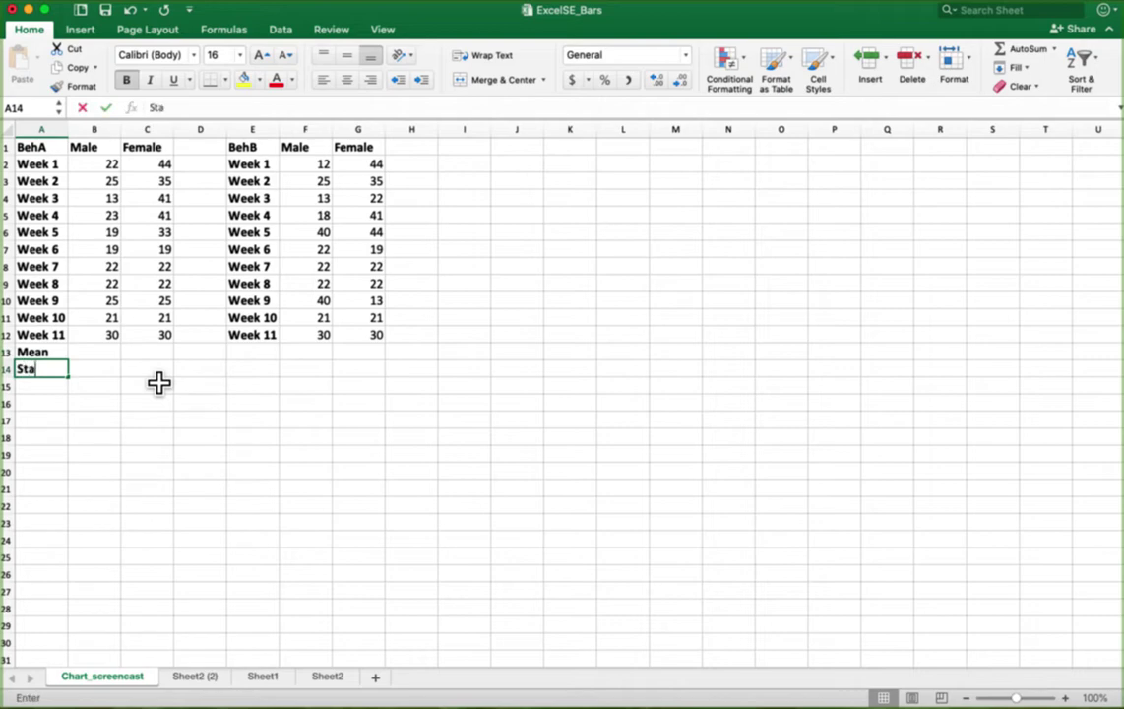
{"action": "type", "text": "ndard Error"}
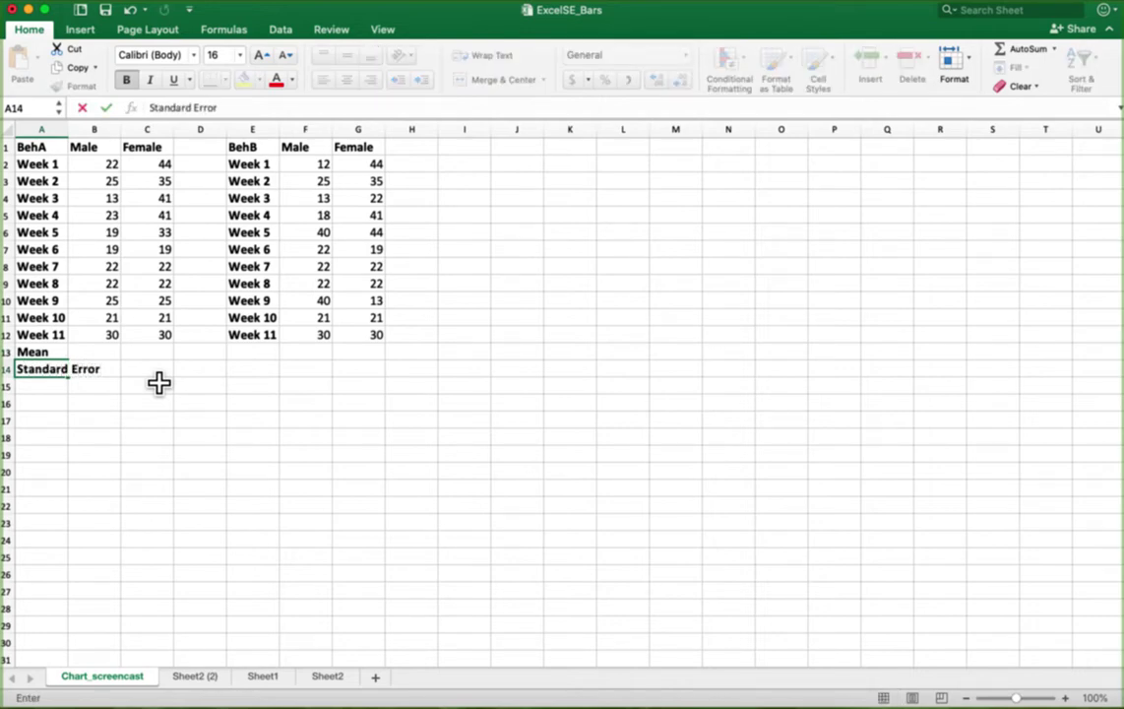
{"action": "key", "text": "Return"}
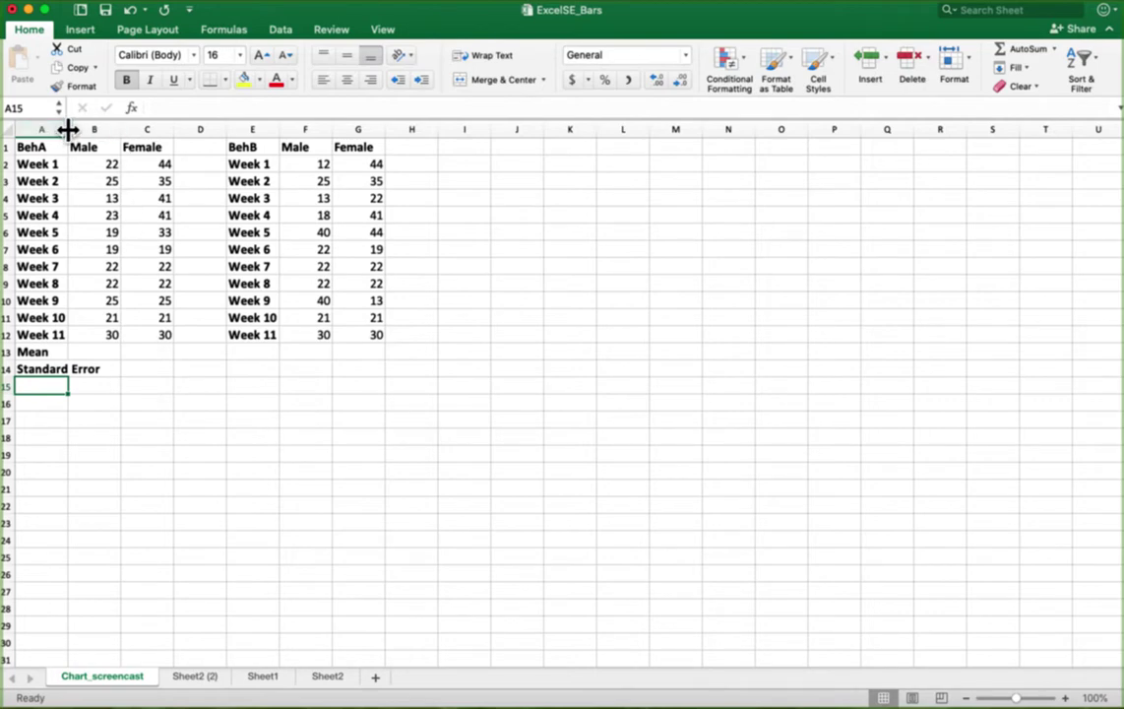
{"action": "left_click_drag", "start_coordinate": [68, 129], "coordinate": [107, 129]}
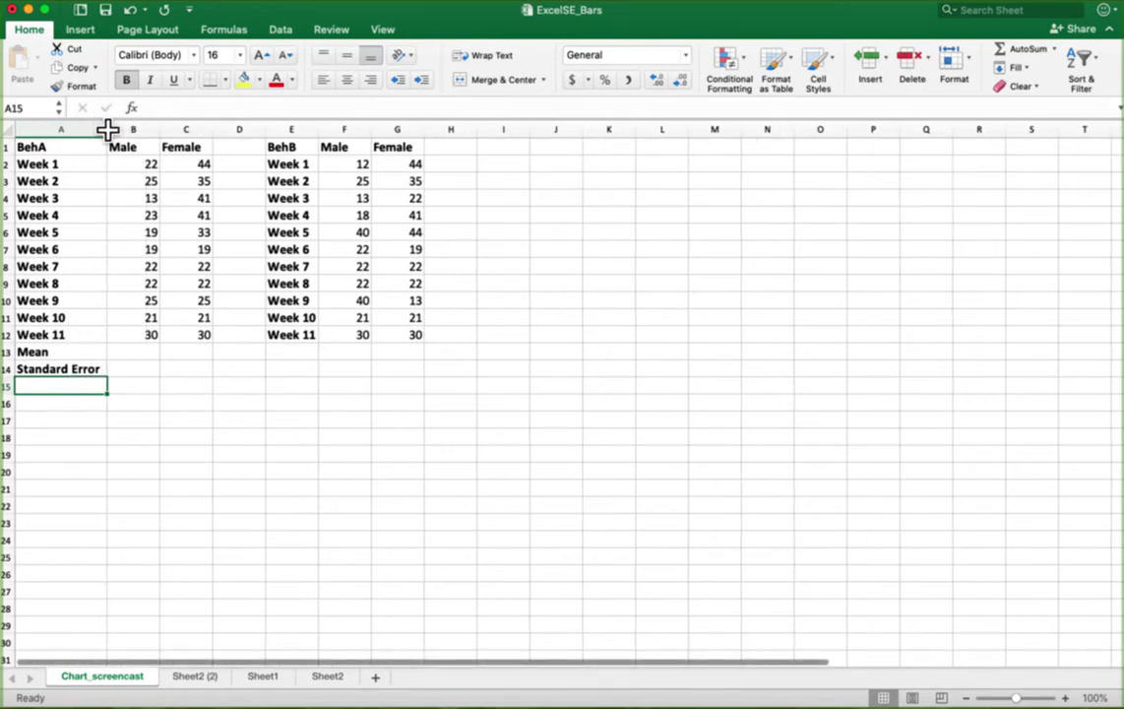
Step: Insert an AutoSum average of B2:B12 into B13 for the BehA Male mean
{"action": "left_click", "coordinate": [146, 352]}
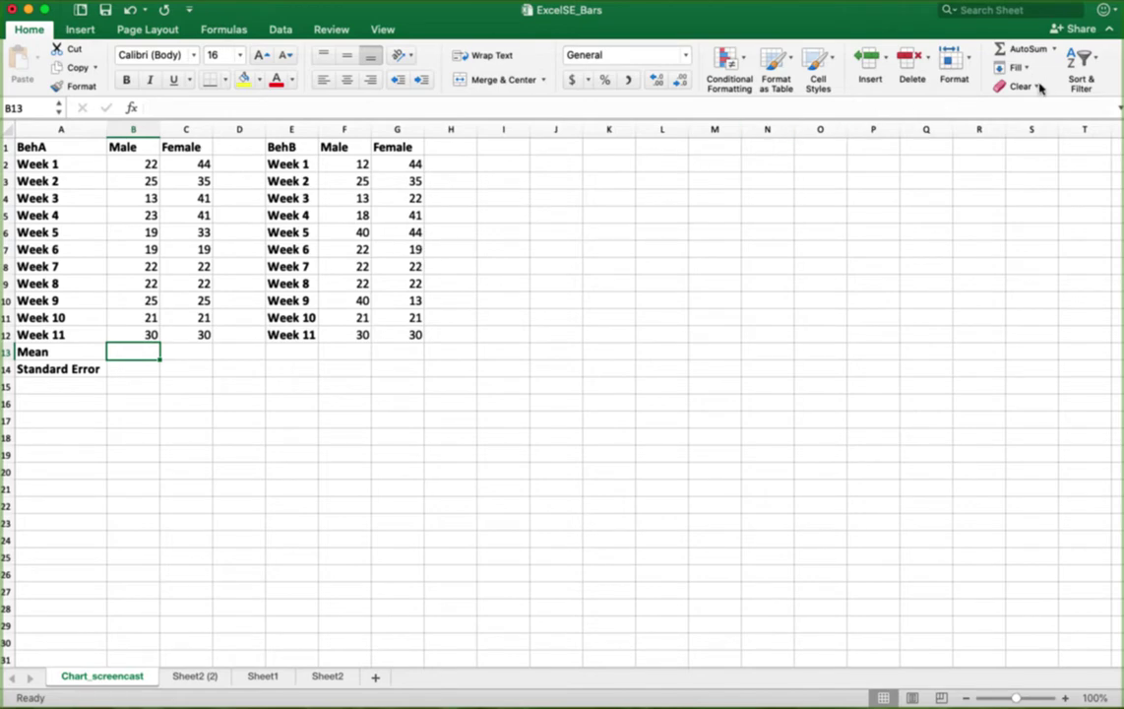
{"action": "left_click", "coordinate": [1055, 49]}
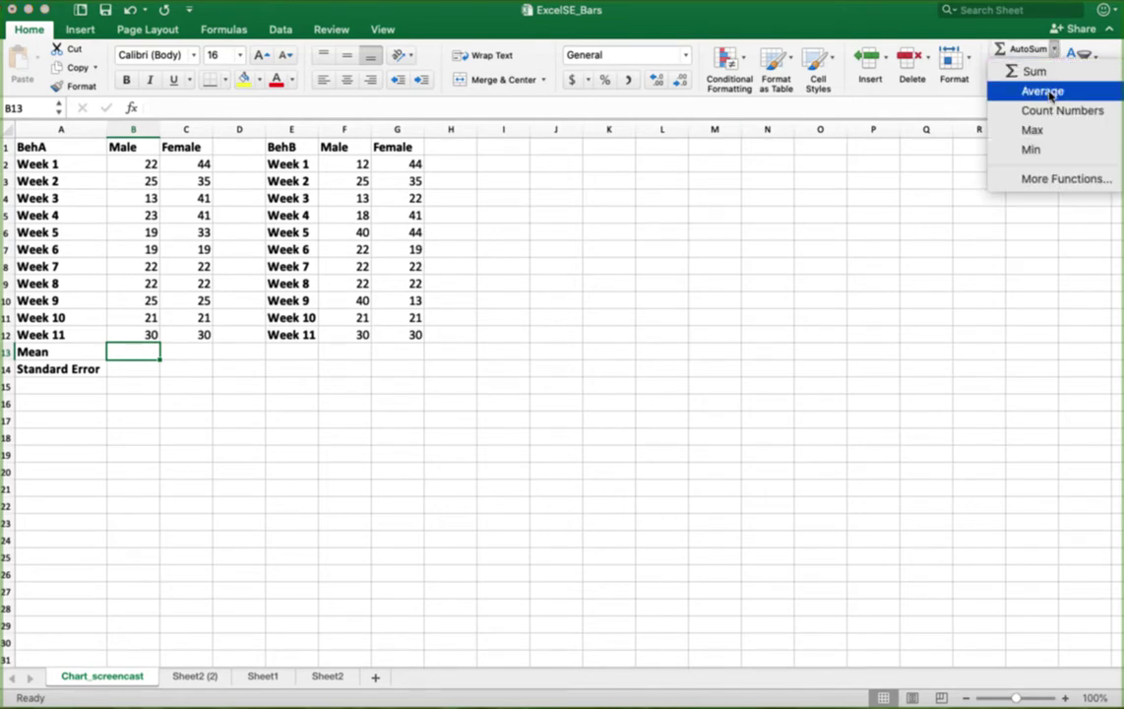
{"action": "left_click", "coordinate": [1052, 91]}
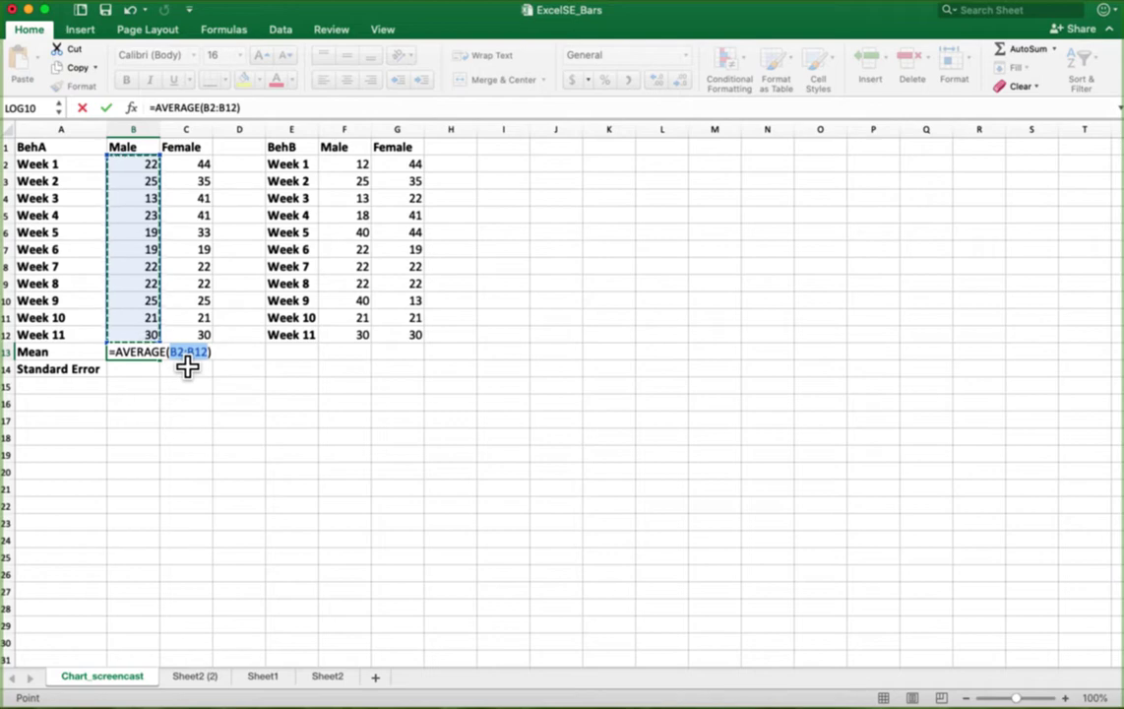
Step: Confirm the B13 mean (21.9091) and fill it into C13 for BehA Female (30.2727)
{"action": "key", "text": "Return"}
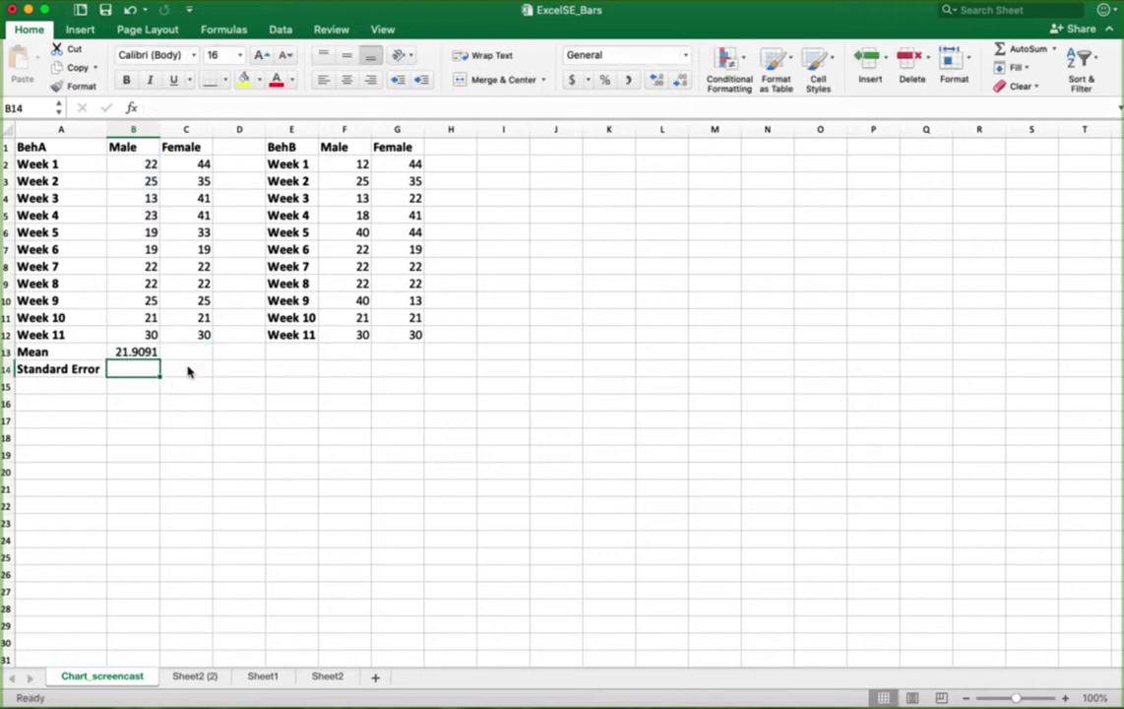
{"action": "left_click", "coordinate": [136, 351]}
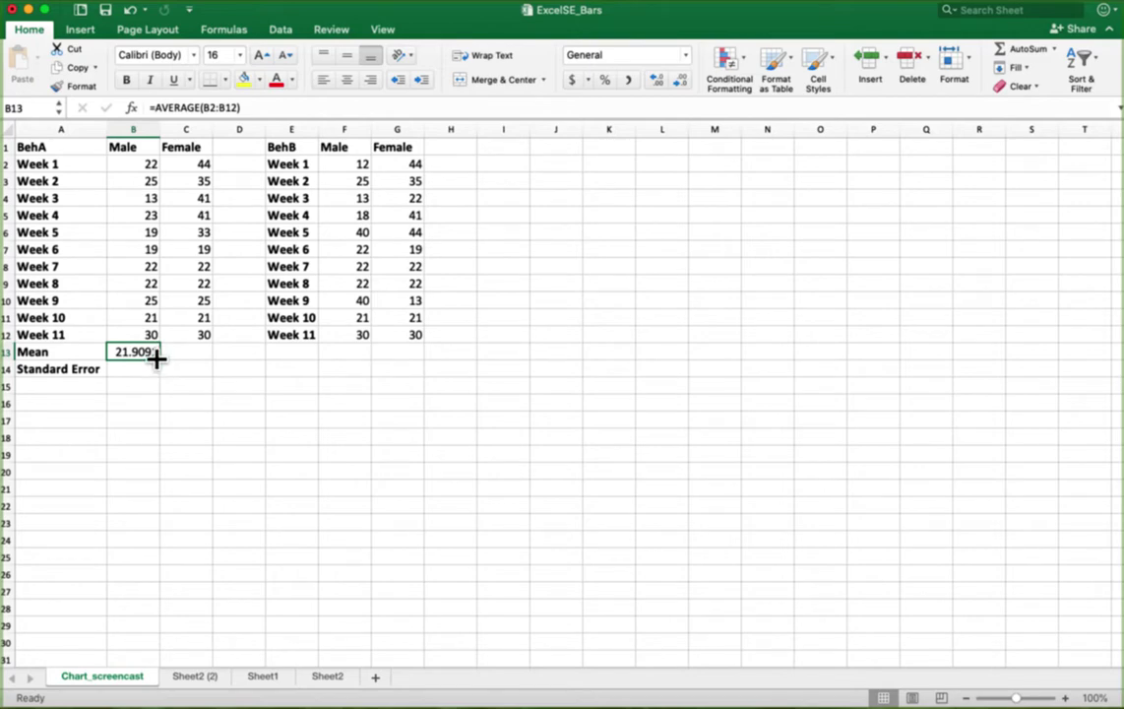
{"action": "left_click_drag", "start_coordinate": [157, 359], "coordinate": [202, 356]}
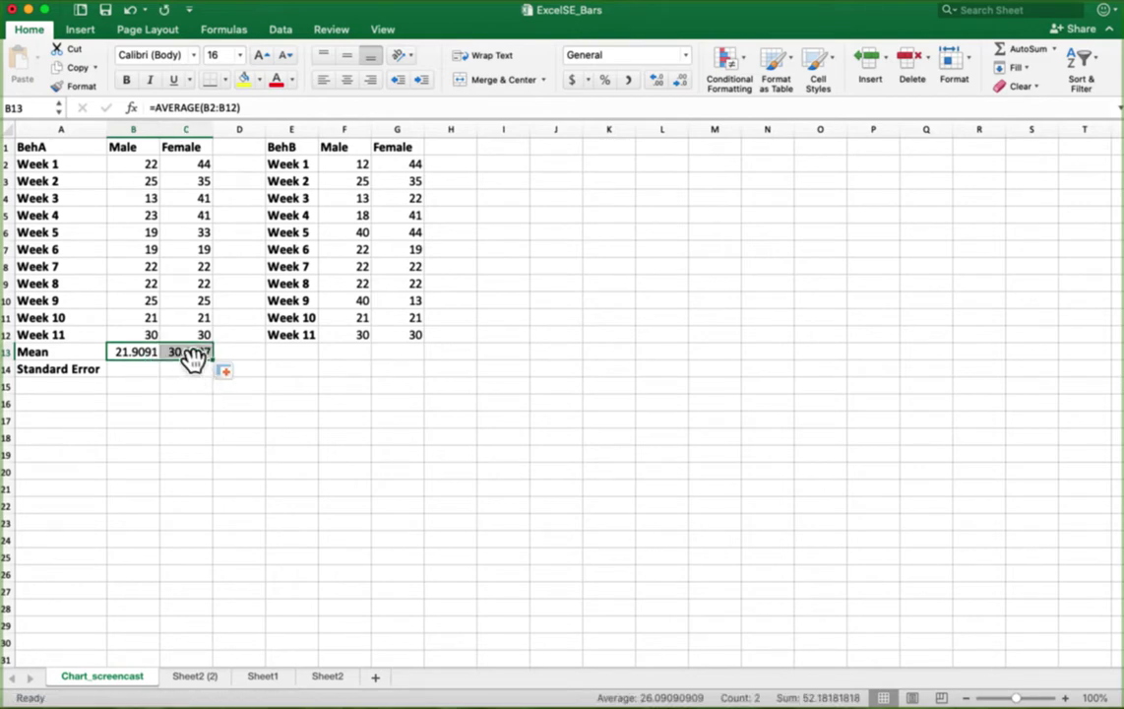
Step: Copy the C13 mean formula into F13:G13 for BehB Male and Female (24.0909, 28.4545)
{"action": "left_click", "coordinate": [192, 356]}
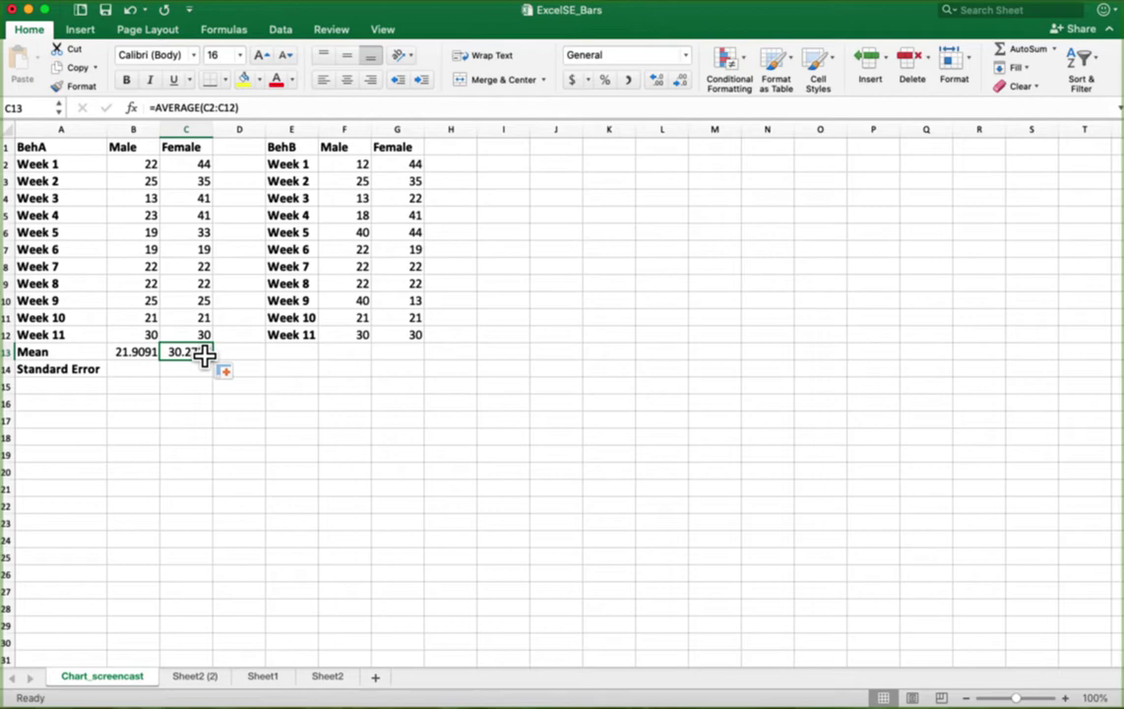
{"action": "key", "text": "super+c"}
{"action": "left_click_drag", "start_coordinate": [346, 351], "coordinate": [397, 352]}
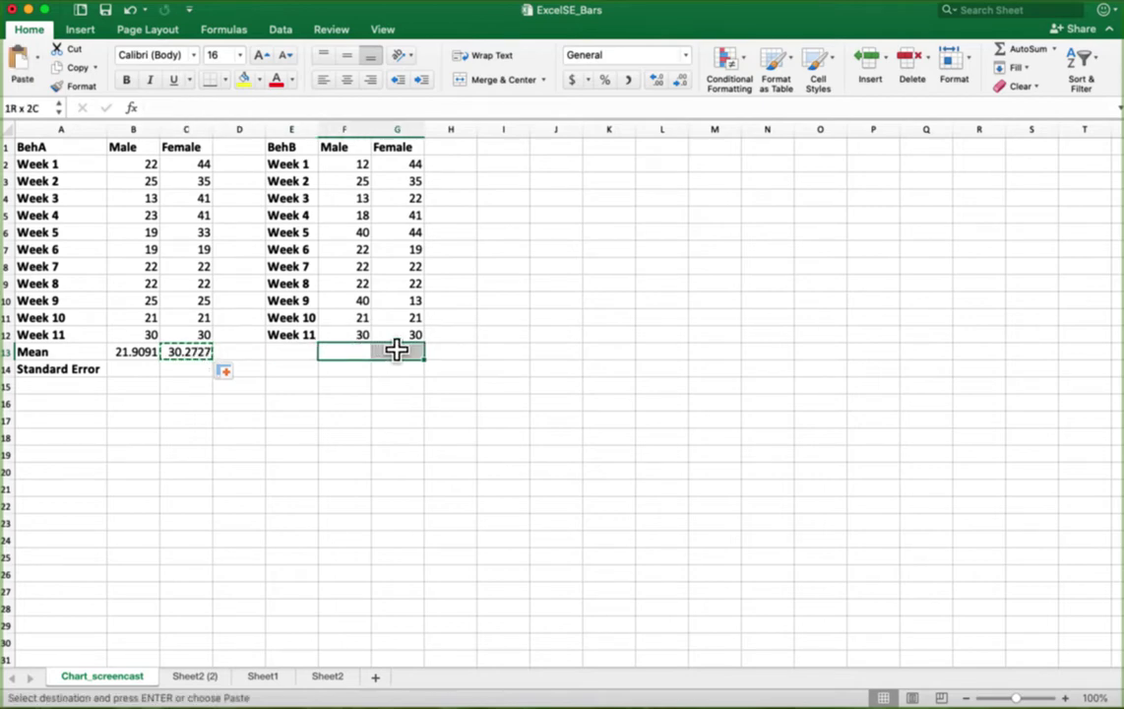
{"action": "key", "text": "super+v"}
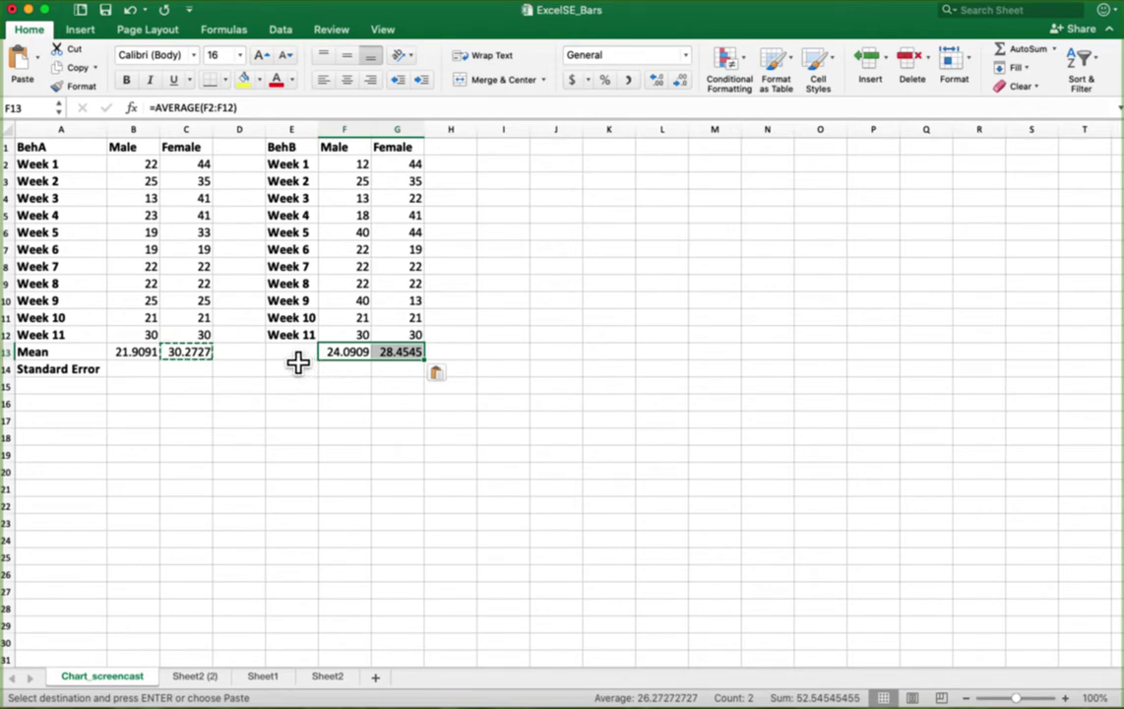
{"action": "left_click", "coordinate": [253, 367]}
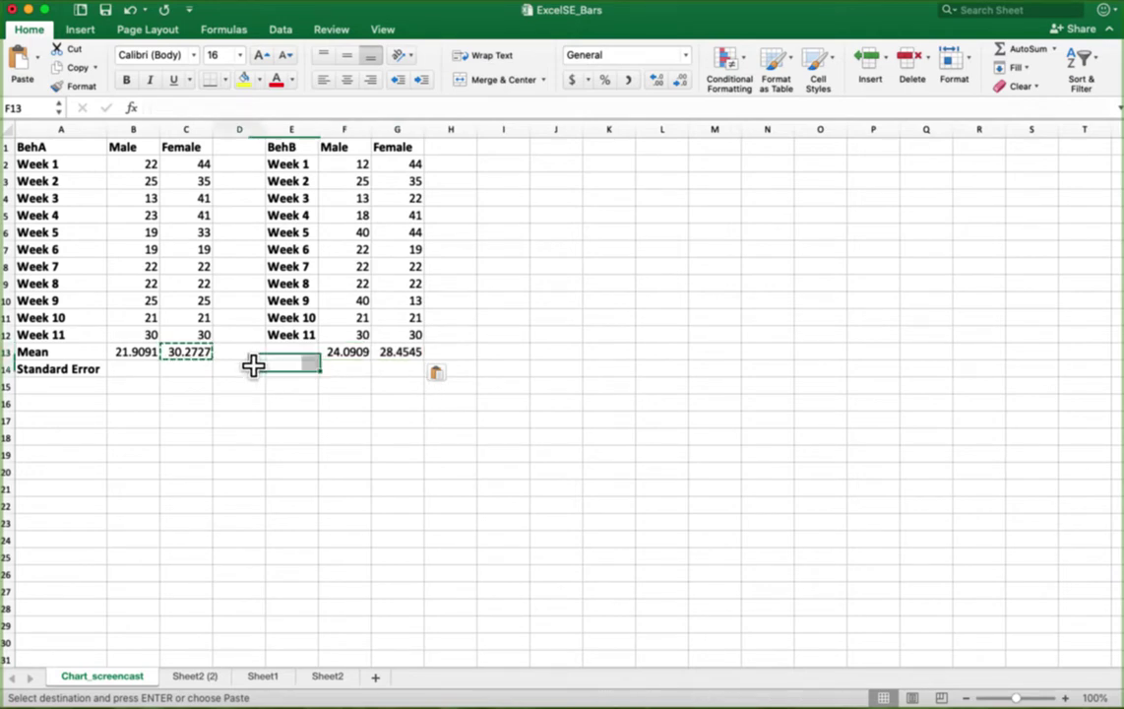
Step: Check the mean formulas in C13, F13 and G13
{"action": "left_click", "coordinate": [179, 350]}
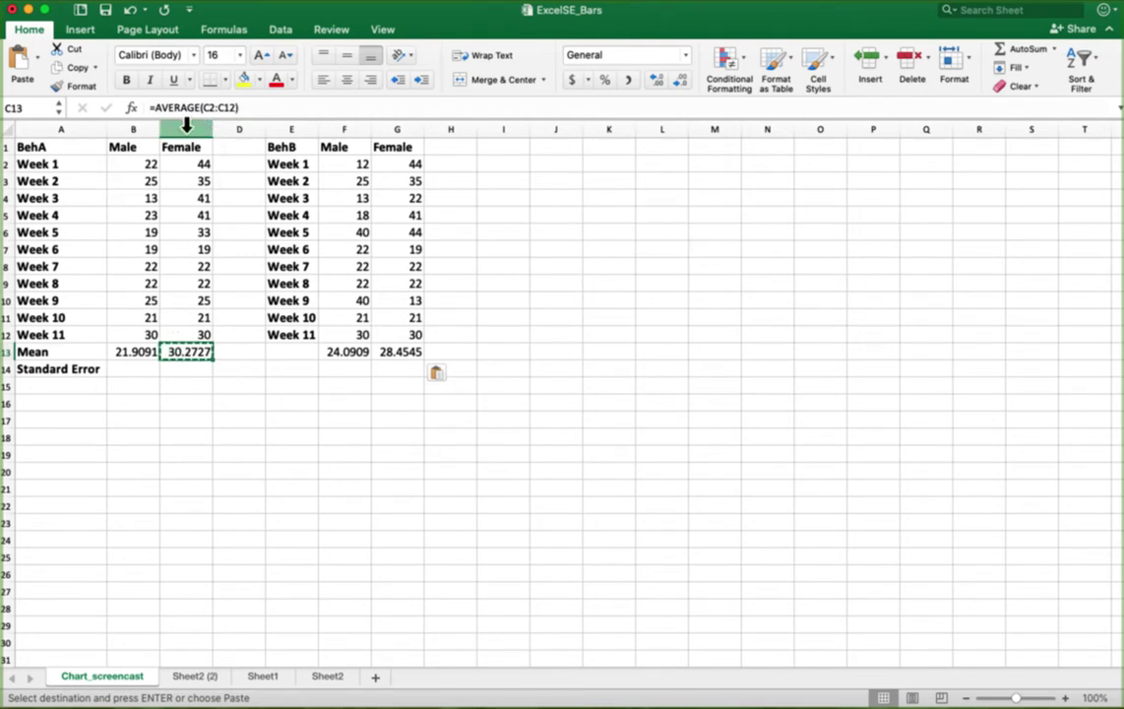
{"action": "left_click", "coordinate": [355, 348]}
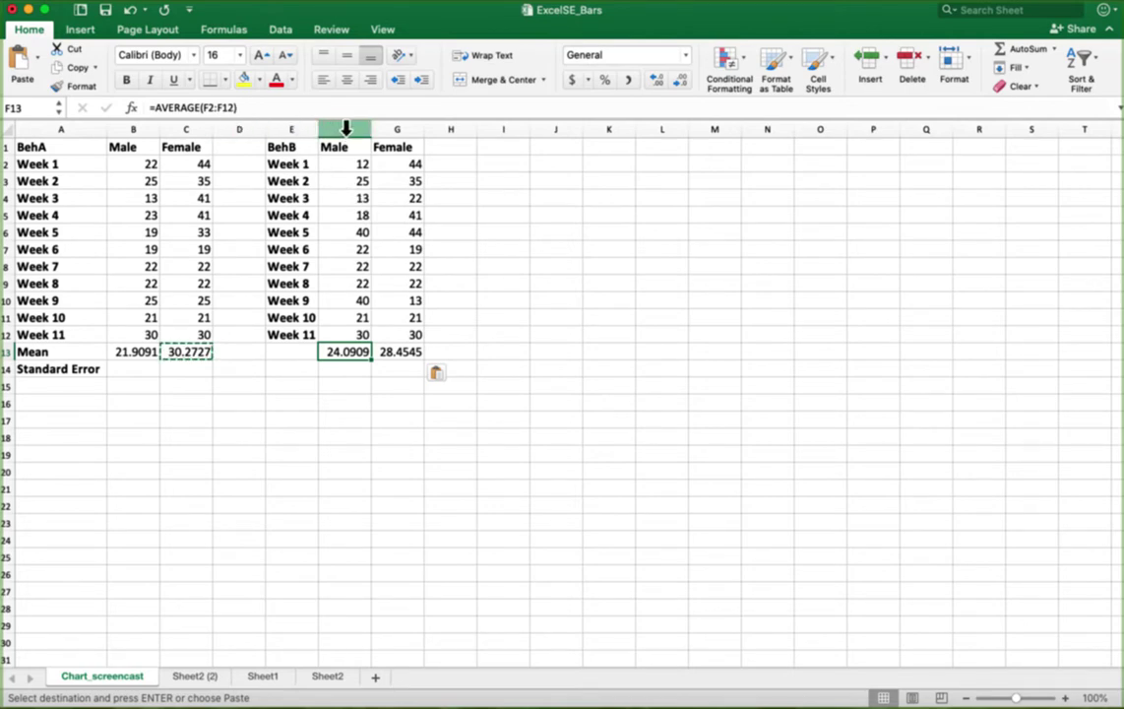
{"action": "left_click", "coordinate": [407, 352]}
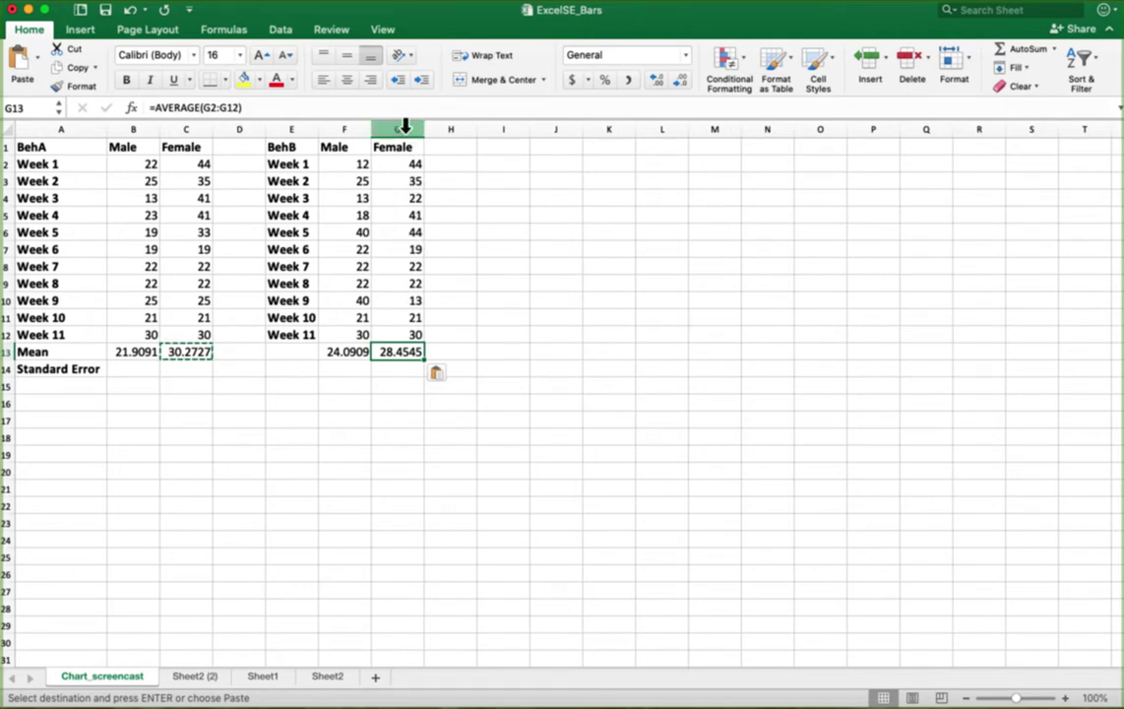
{"action": "left_click", "coordinate": [132, 369]}
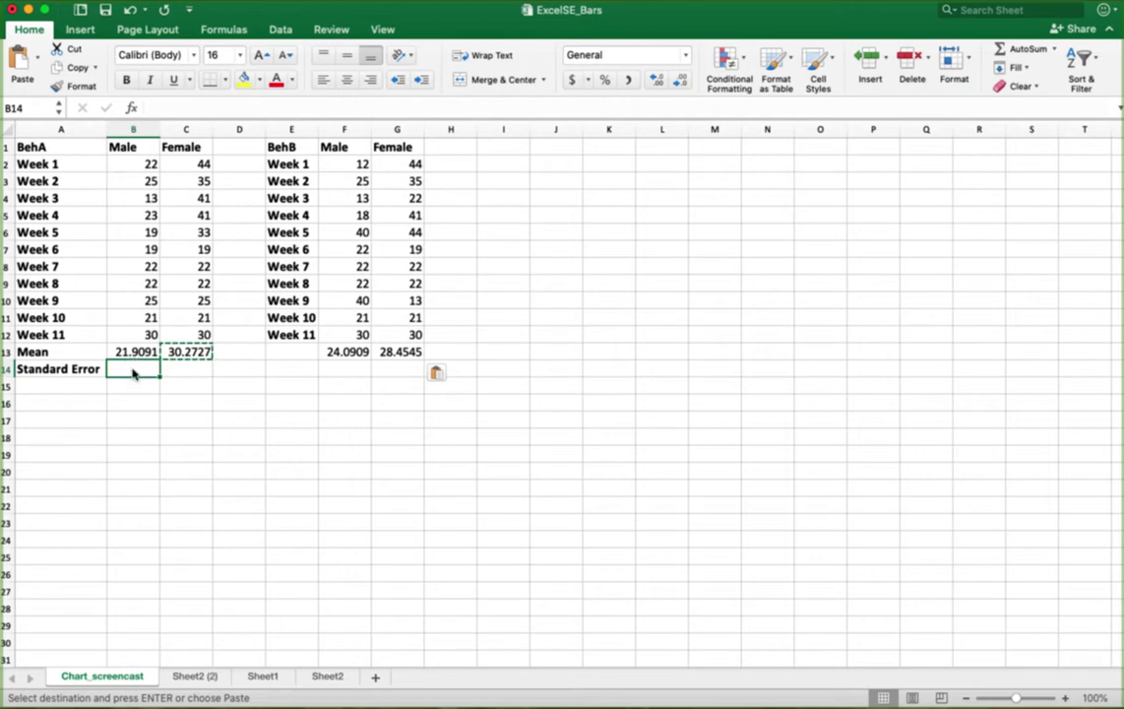
Step: Enter =STDEV.S(B2:B12)/SQRT(COUNT(B2:B12)) in B14, giving 1.2895
{"action": "type", "text": "="}
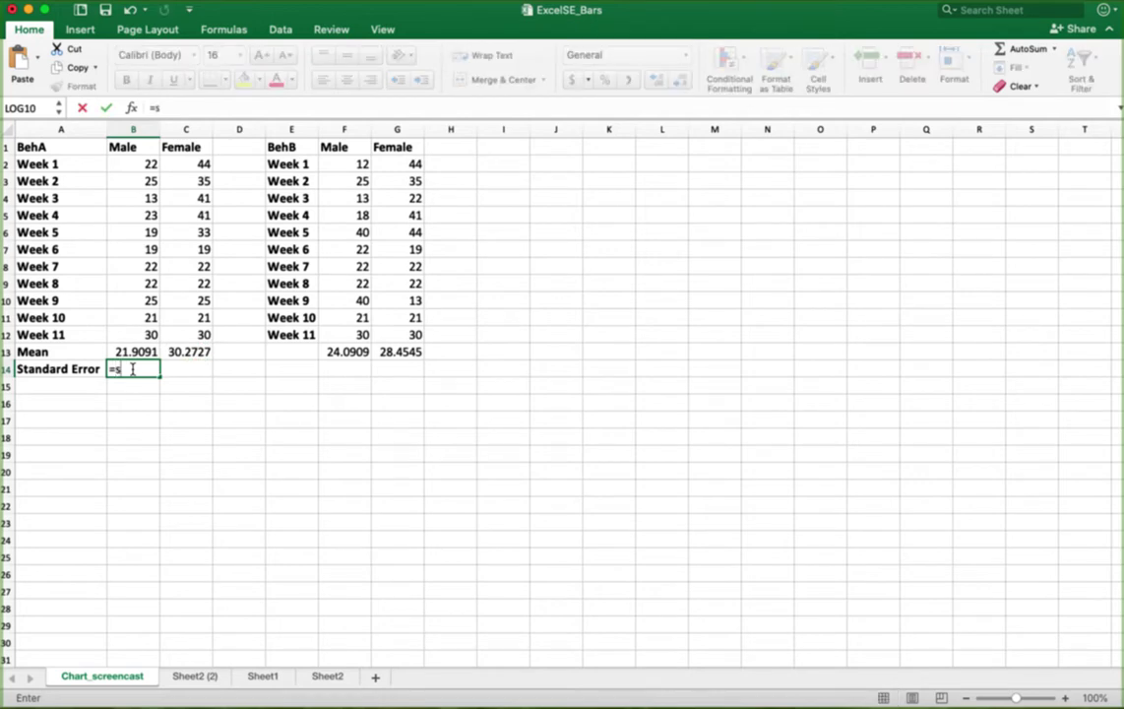
{"action": "type", "text": "stdev.s("}
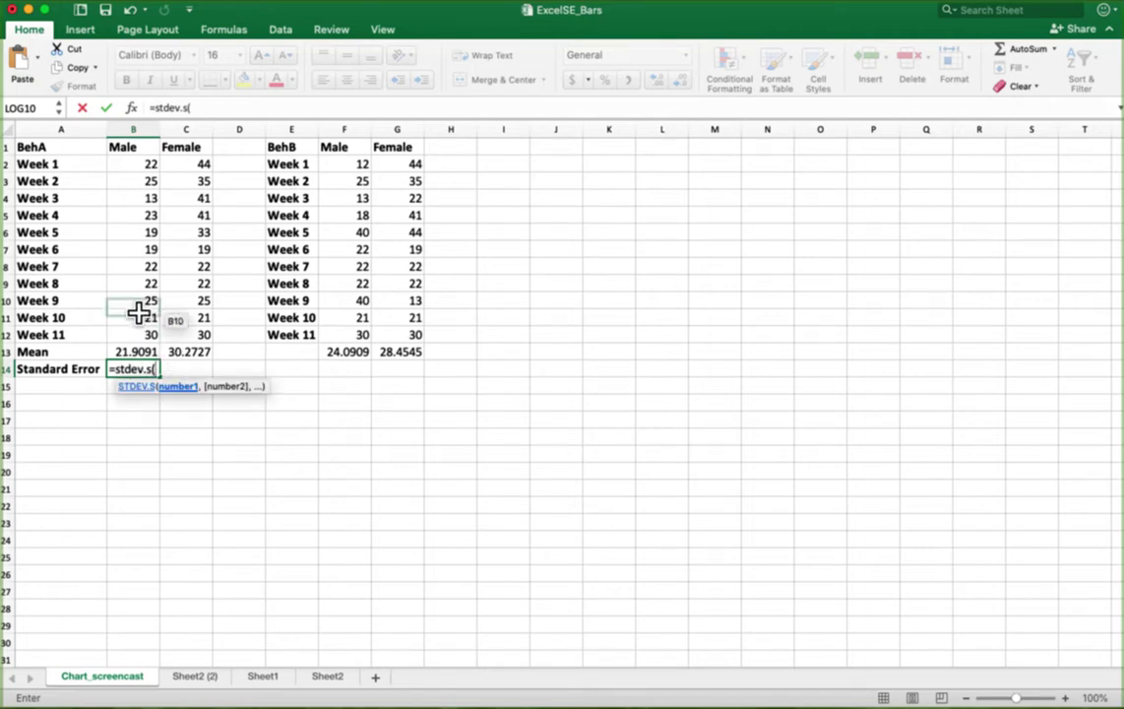
{"action": "left_click", "coordinate": [135, 162]}
{"action": "left_click_drag", "start_coordinate": [136, 162], "coordinate": [131, 335]}
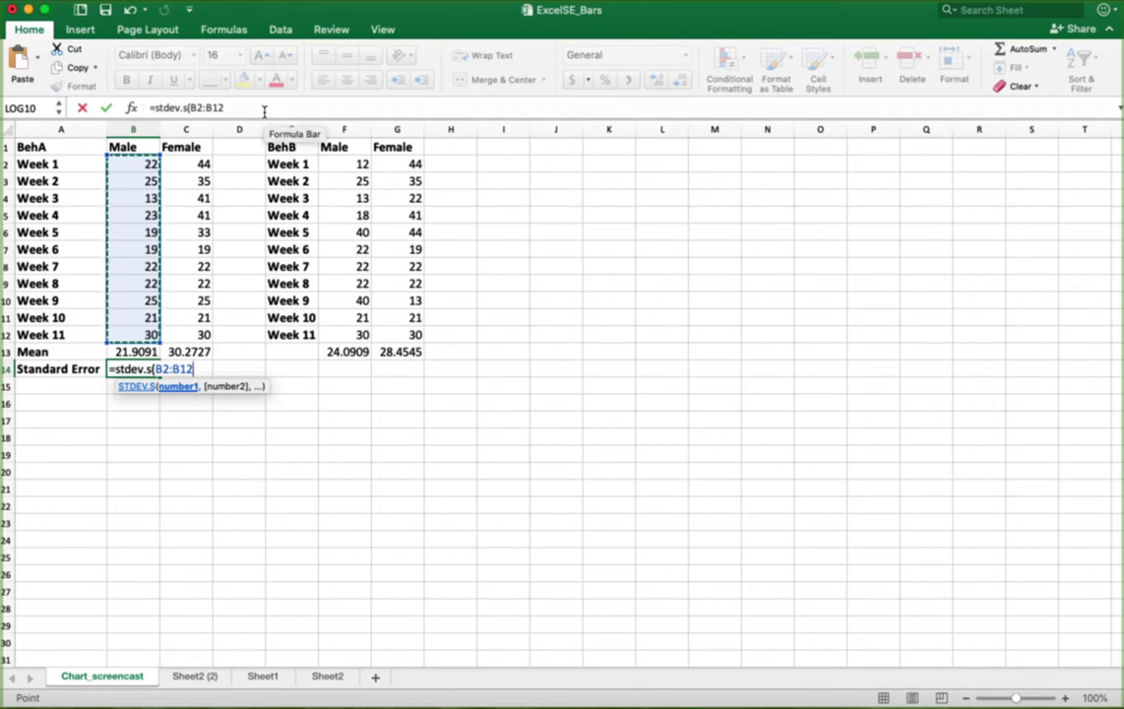
{"action": "type", "text": ")/sqrt"}
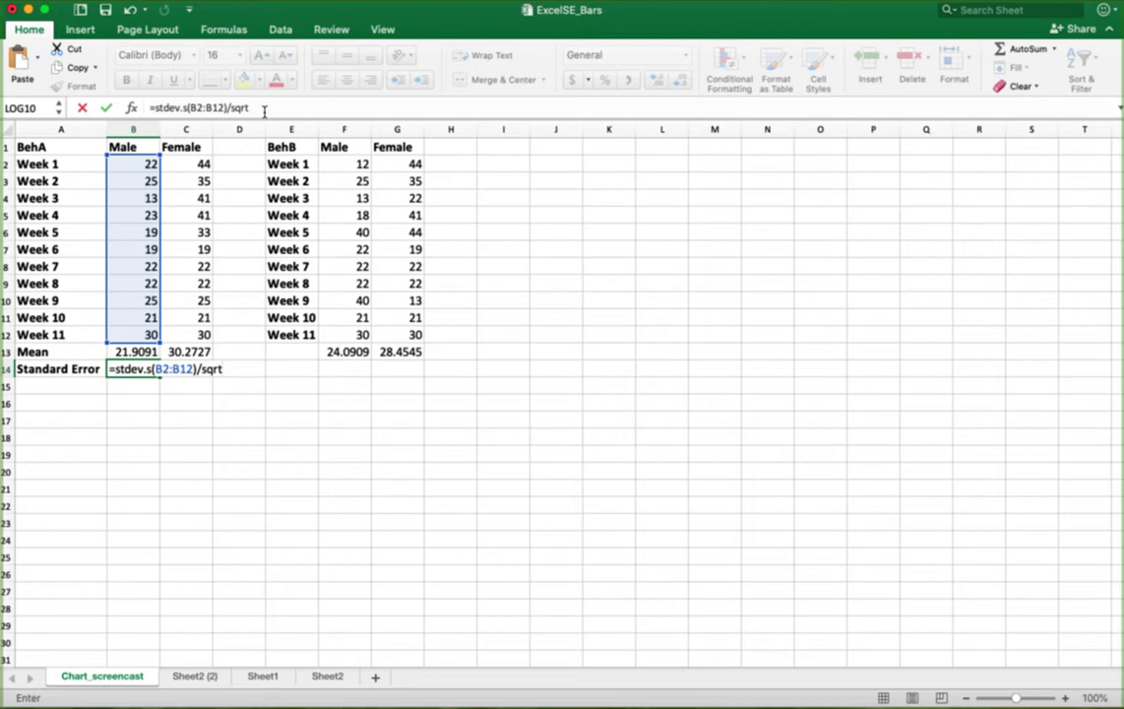
{"action": "type", "text": "("}
{"action": "type", "text": "coun"}
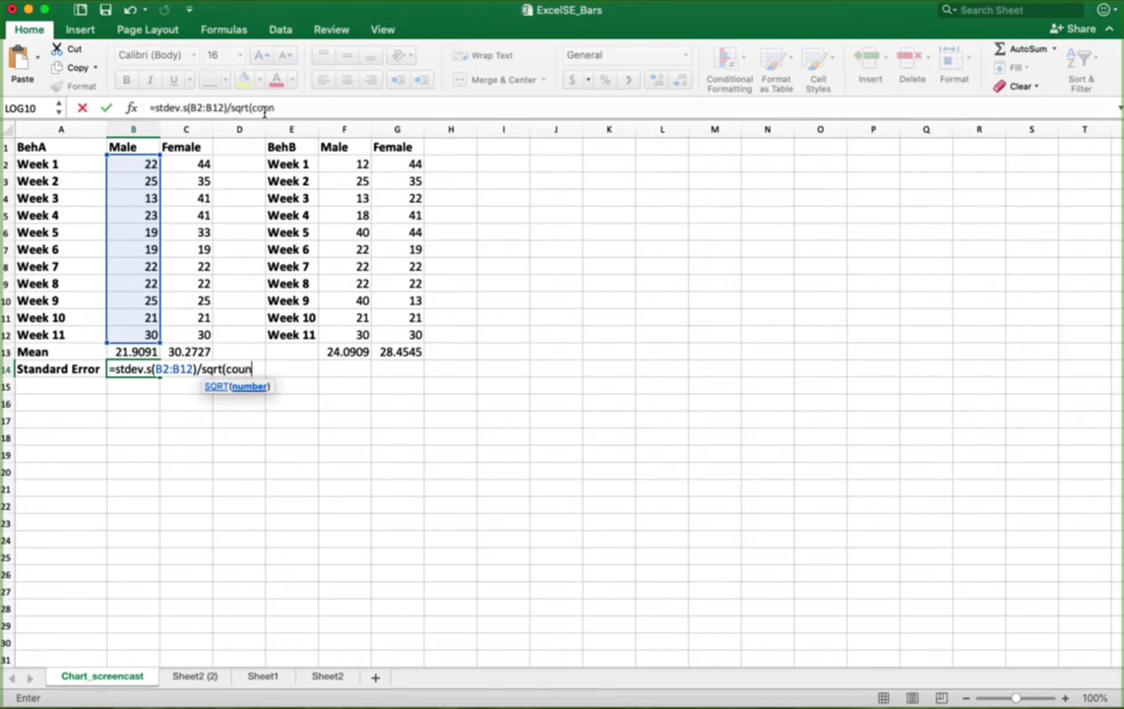
{"action": "type", "text": "t("}
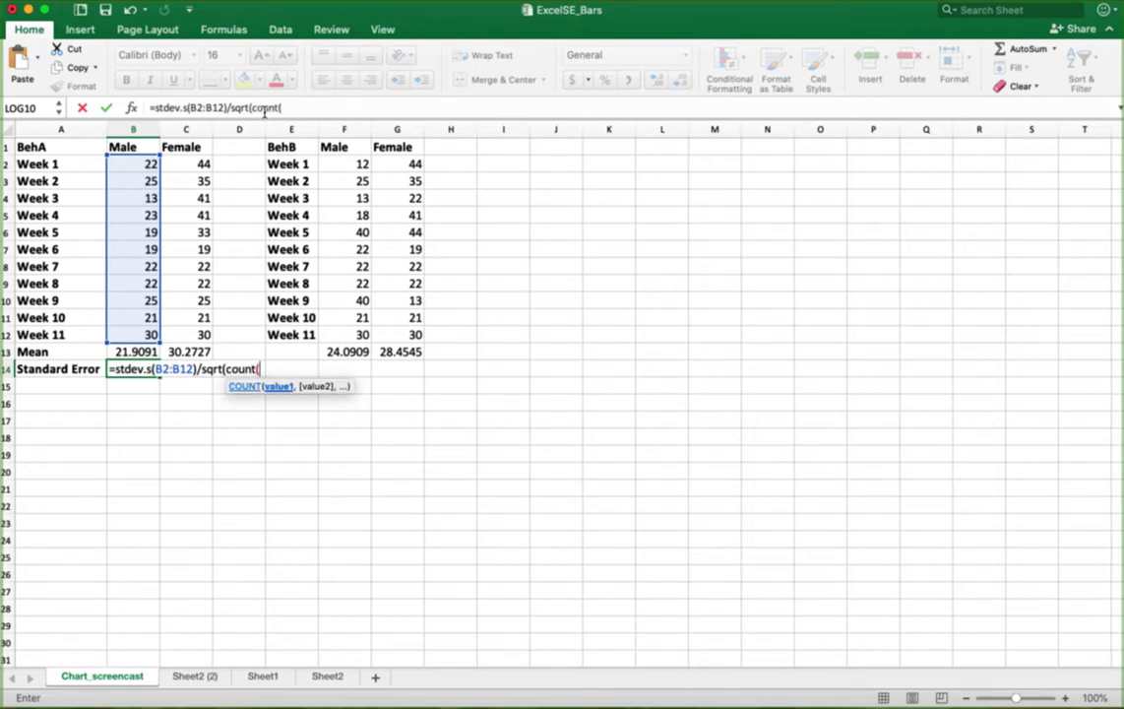
{"action": "left_click", "coordinate": [121, 164]}
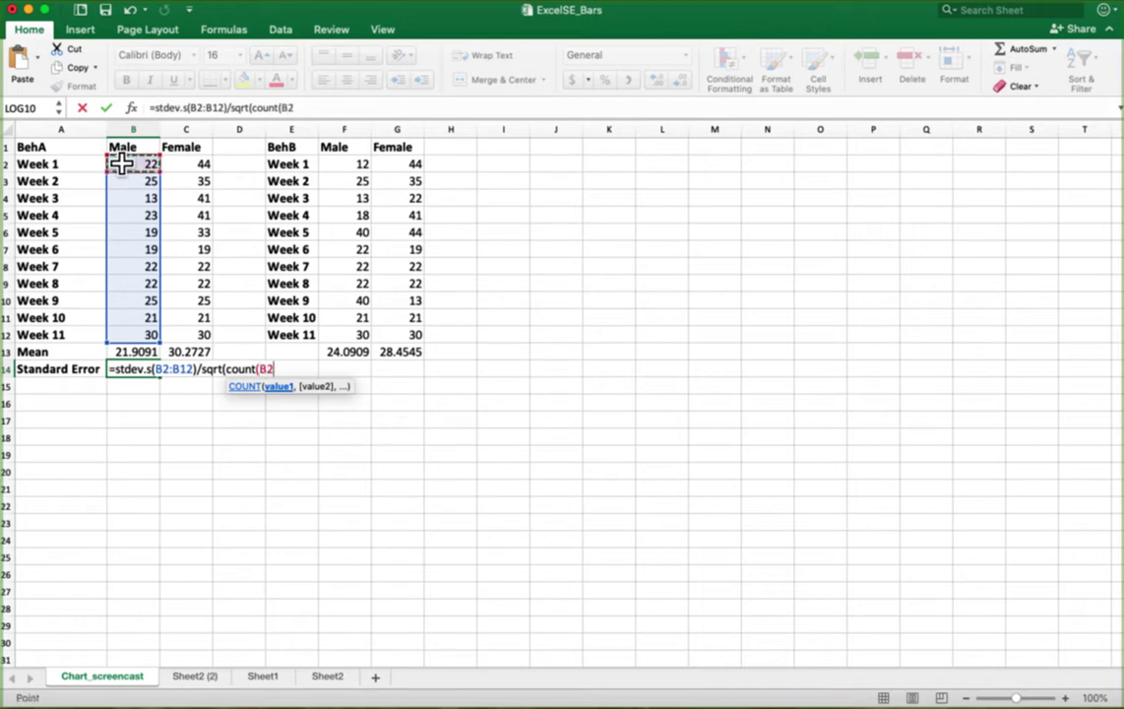
{"action": "left_click_drag", "start_coordinate": [121, 165], "coordinate": [119, 335]}
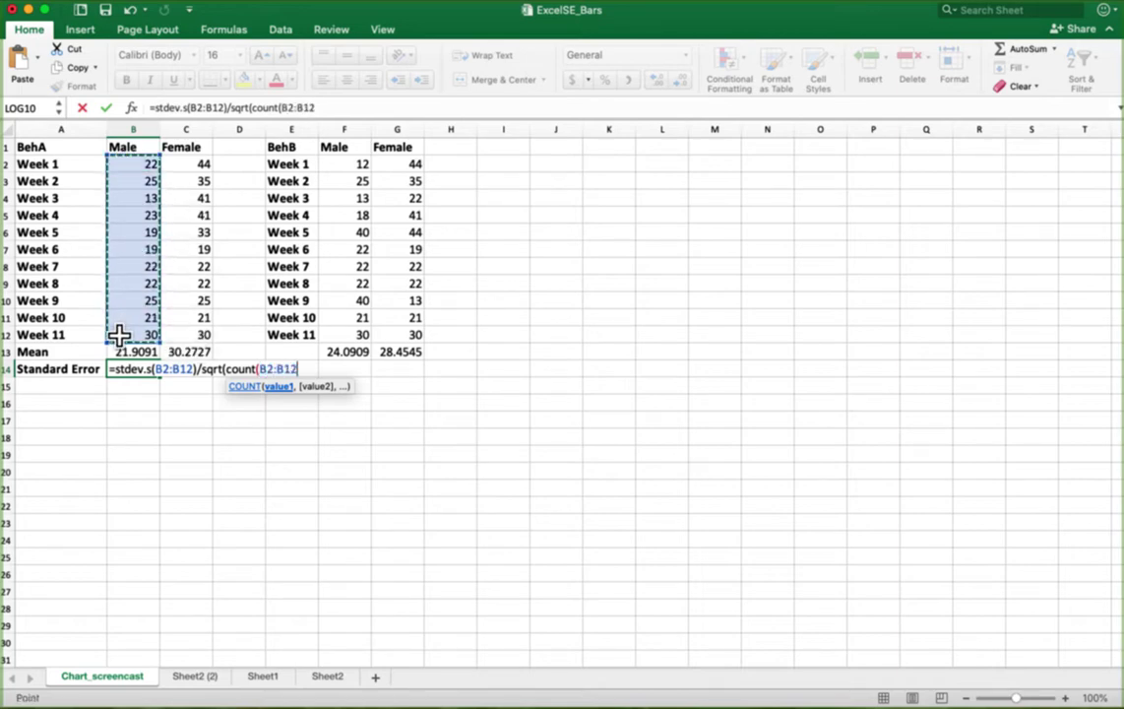
{"action": "type", "text": ")"}
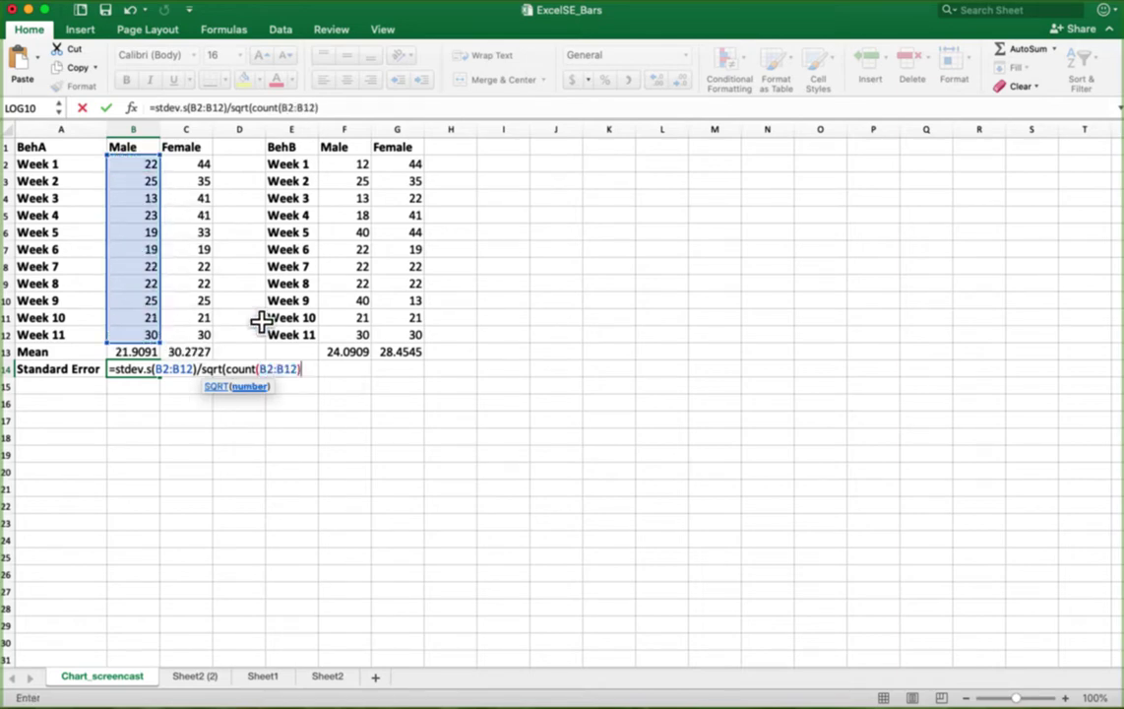
{"action": "type", "text": ")"}
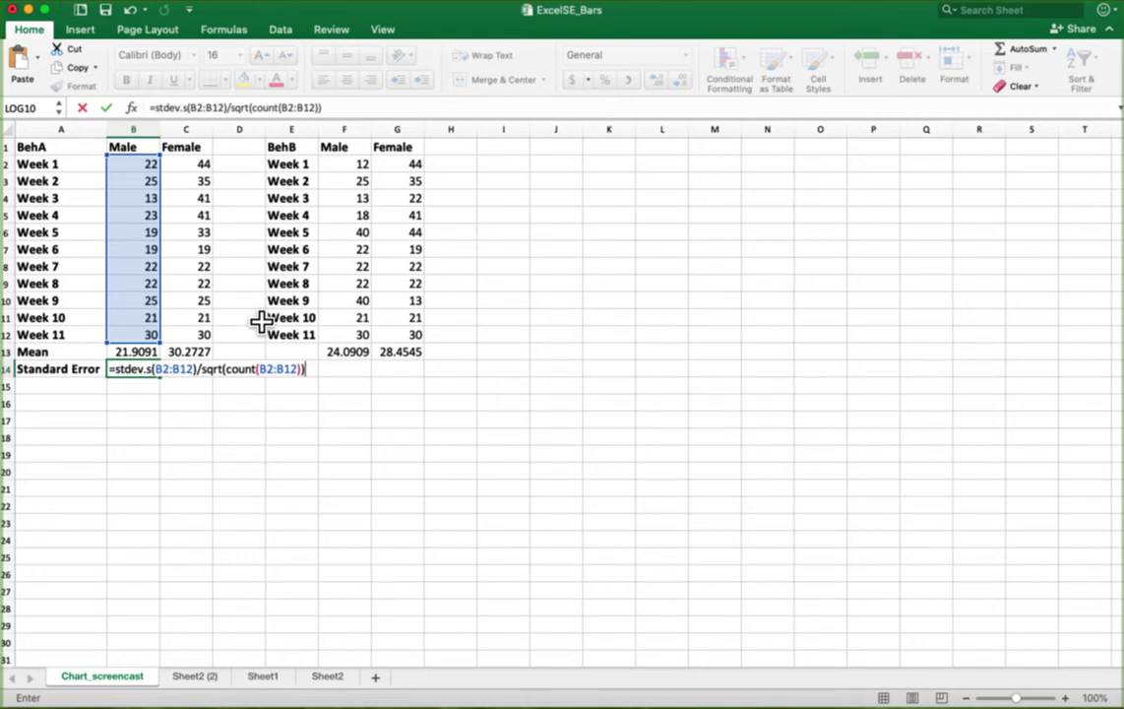
{"action": "key", "text": "Return"}
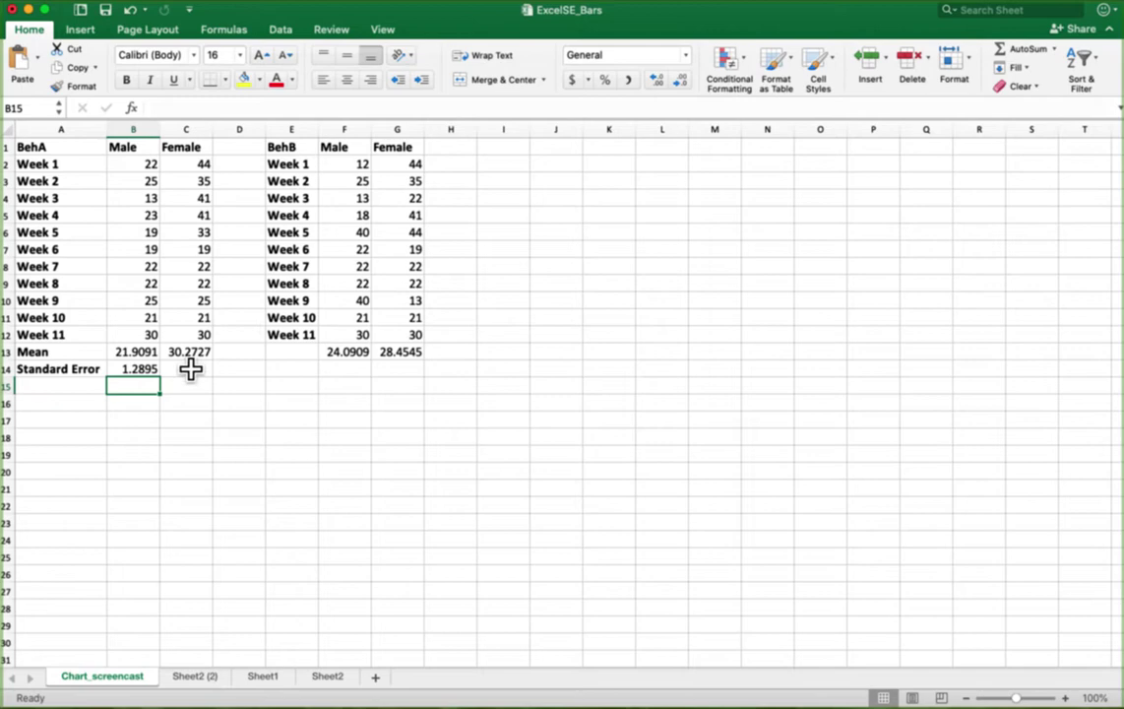
Step: Fill the standard error formula into C14 (2.74057) and paste it into F14:G14 (2.81378, 3.29563)
{"action": "left_click", "coordinate": [143, 371]}
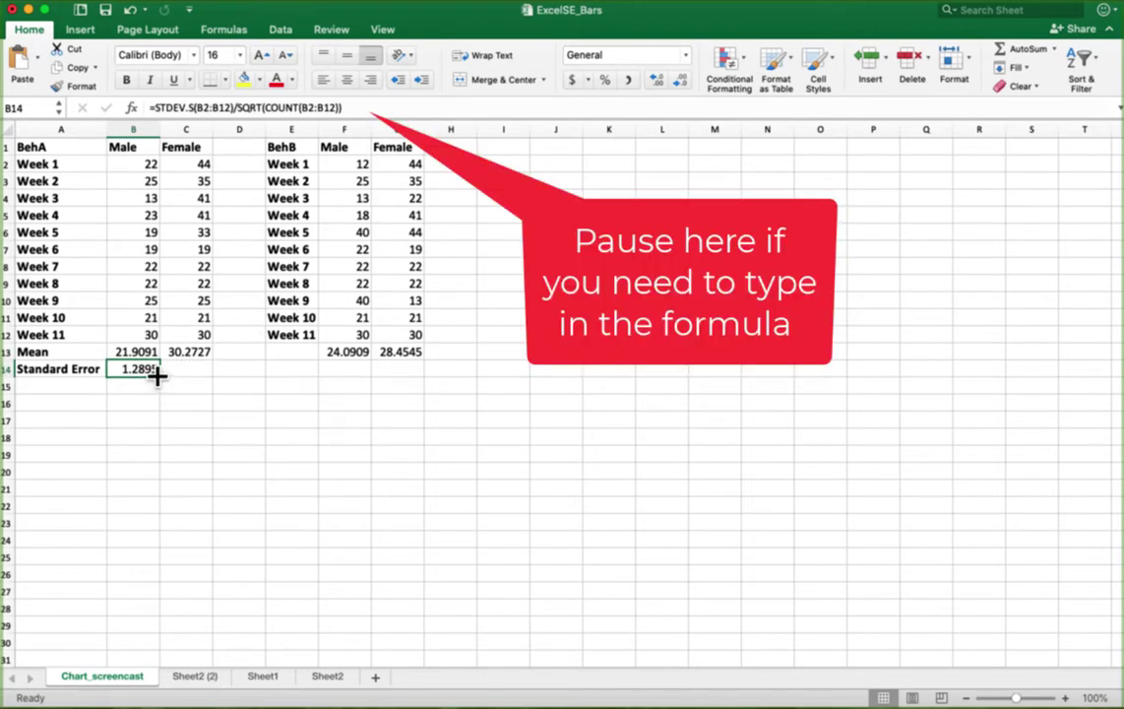
{"action": "left_click_drag", "start_coordinate": [158, 375], "coordinate": [212, 372]}
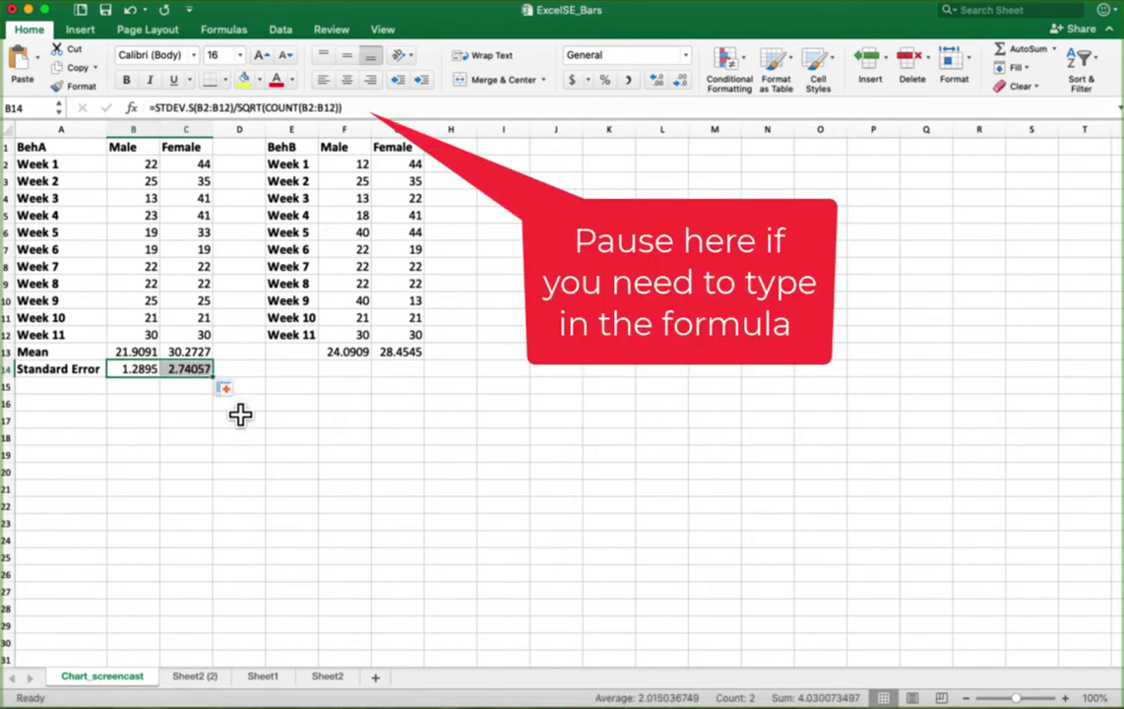
{"action": "left_click", "coordinate": [128, 368]}
{"action": "key", "text": "super+c"}
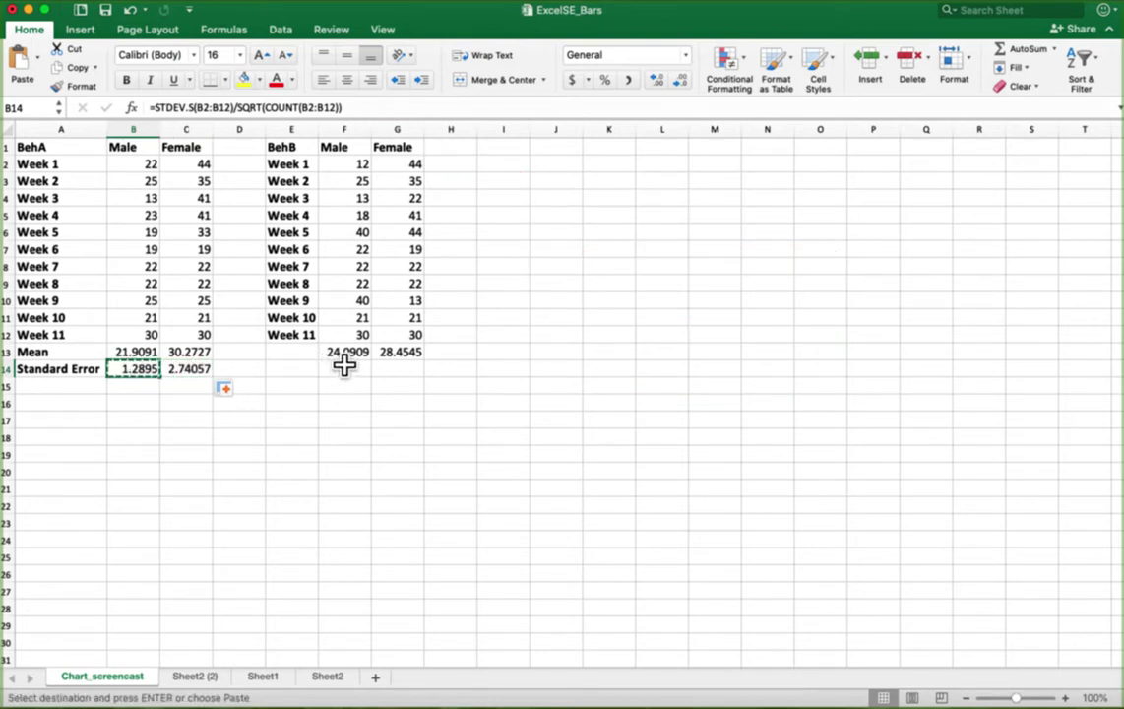
{"action": "left_click_drag", "start_coordinate": [344, 368], "coordinate": [401, 365]}
{"action": "key", "text": "super+v"}
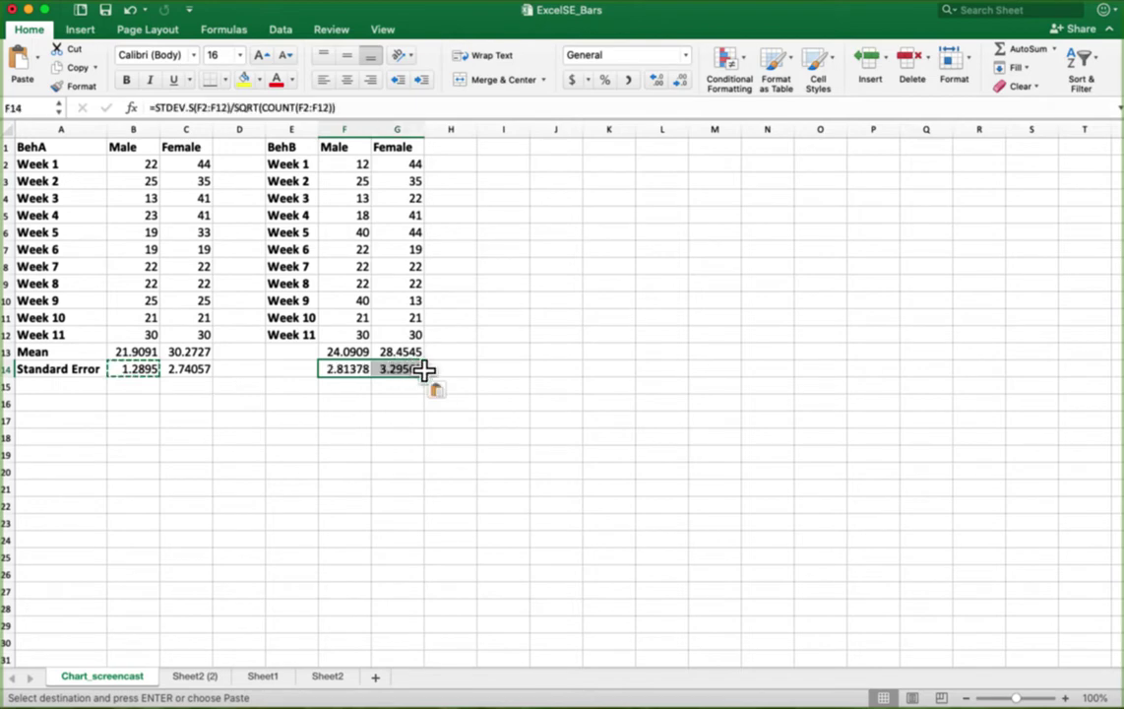
{"action": "left_click", "coordinate": [261, 393]}
{"action": "left_click", "coordinate": [239, 401]}
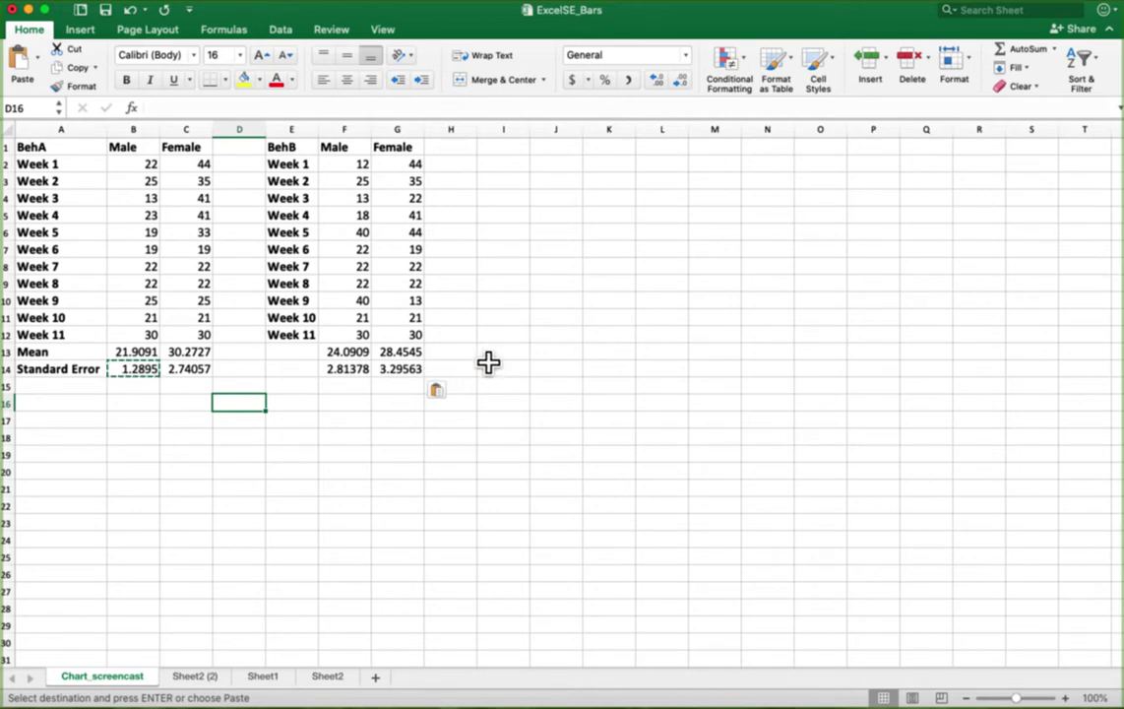
Step: Insert a clustered column chart of the B13:C13 means, then enlarge it and move it beside the tables
{"action": "left_click", "coordinate": [132, 390]}
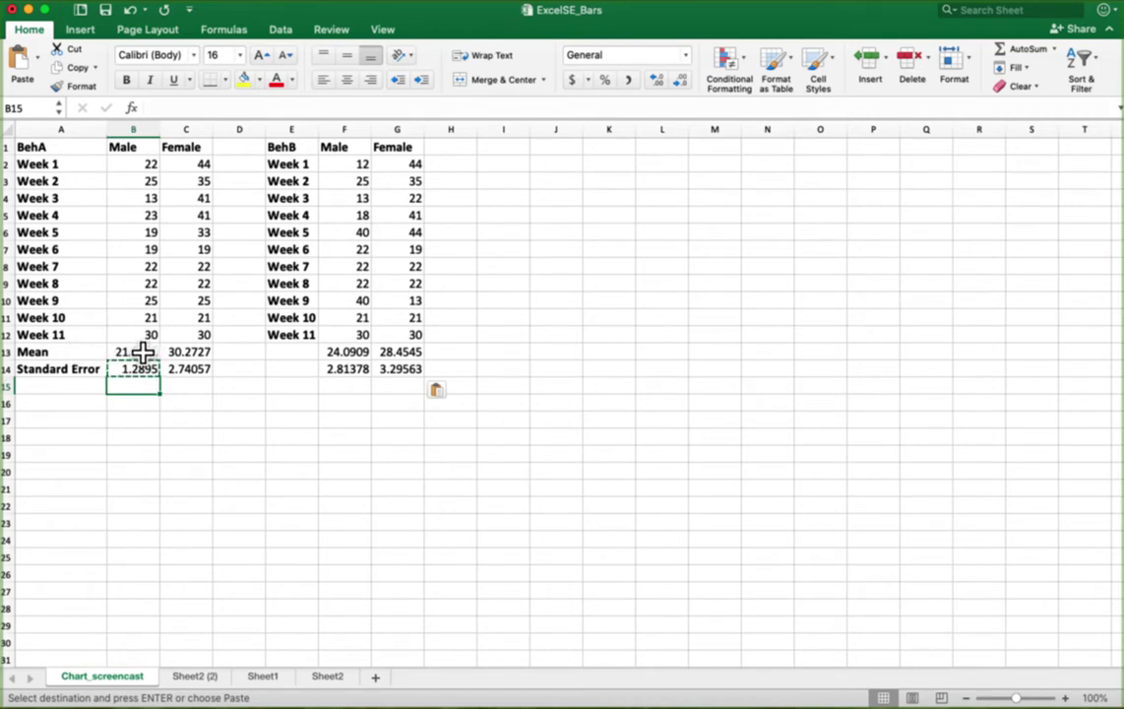
{"action": "left_click_drag", "start_coordinate": [142, 352], "coordinate": [187, 353]}
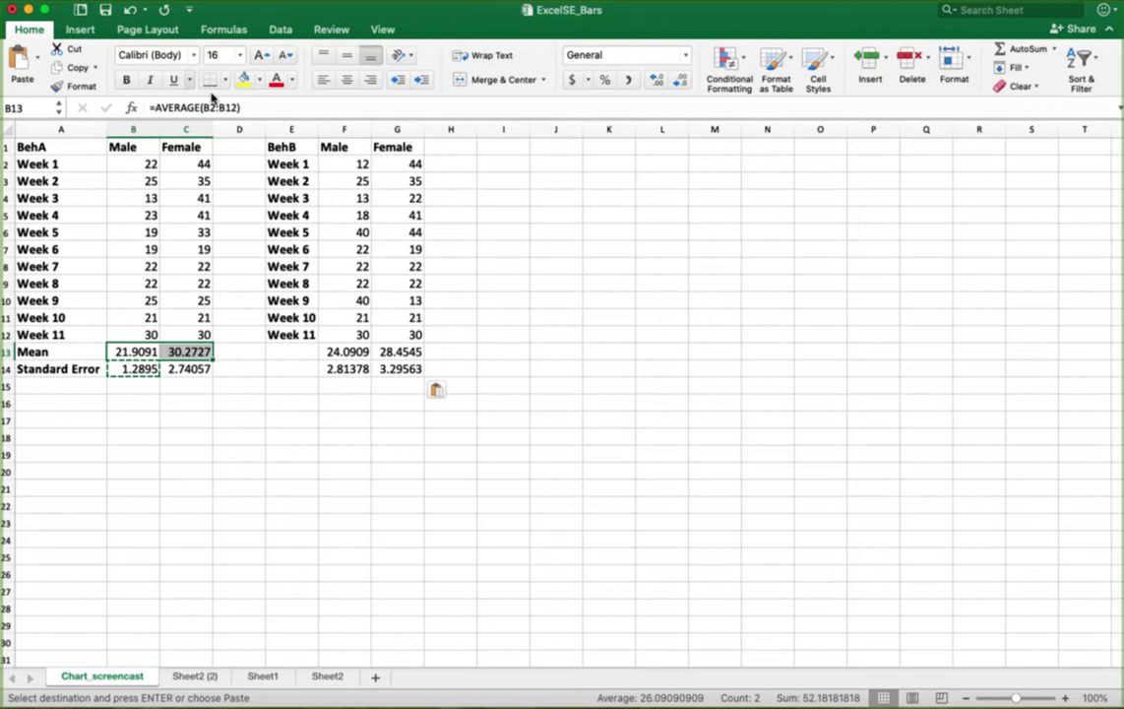
{"action": "left_click", "coordinate": [82, 30]}
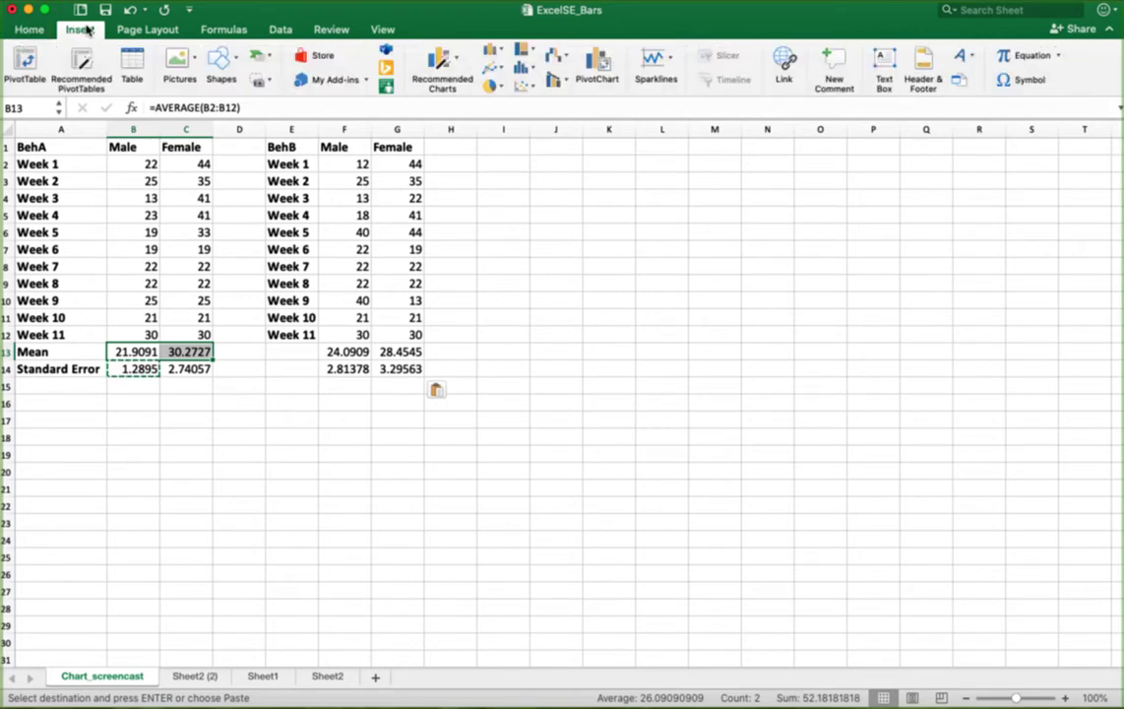
{"action": "left_click", "coordinate": [501, 58]}
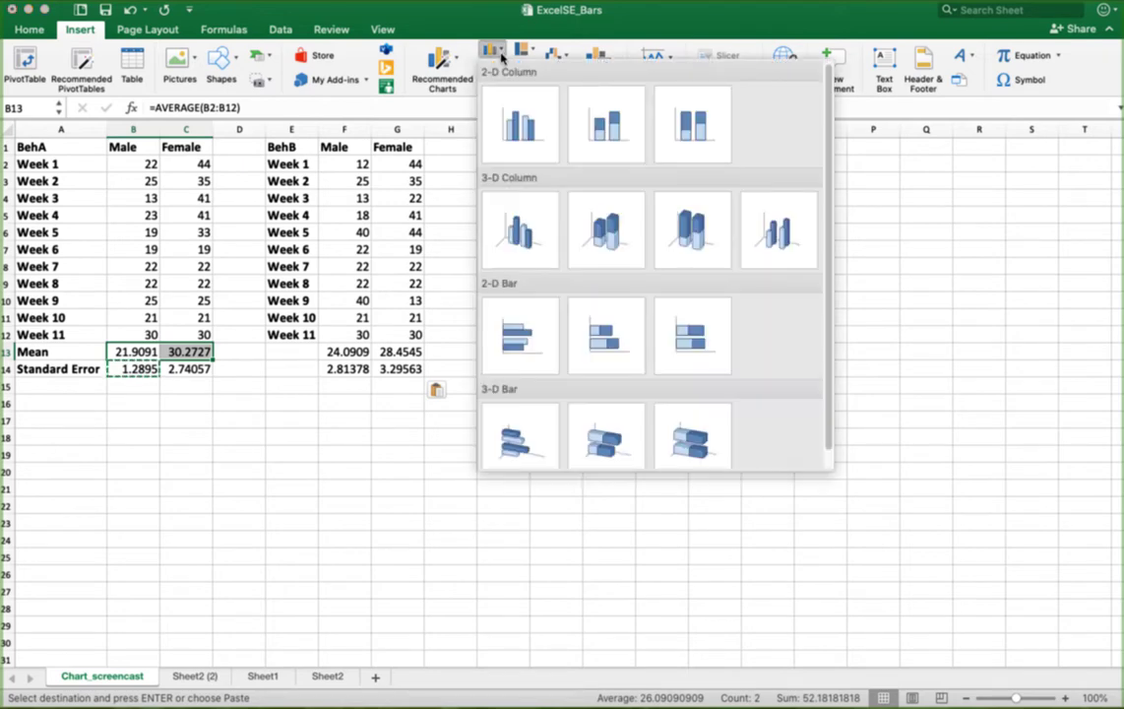
{"action": "left_click", "coordinate": [521, 143]}
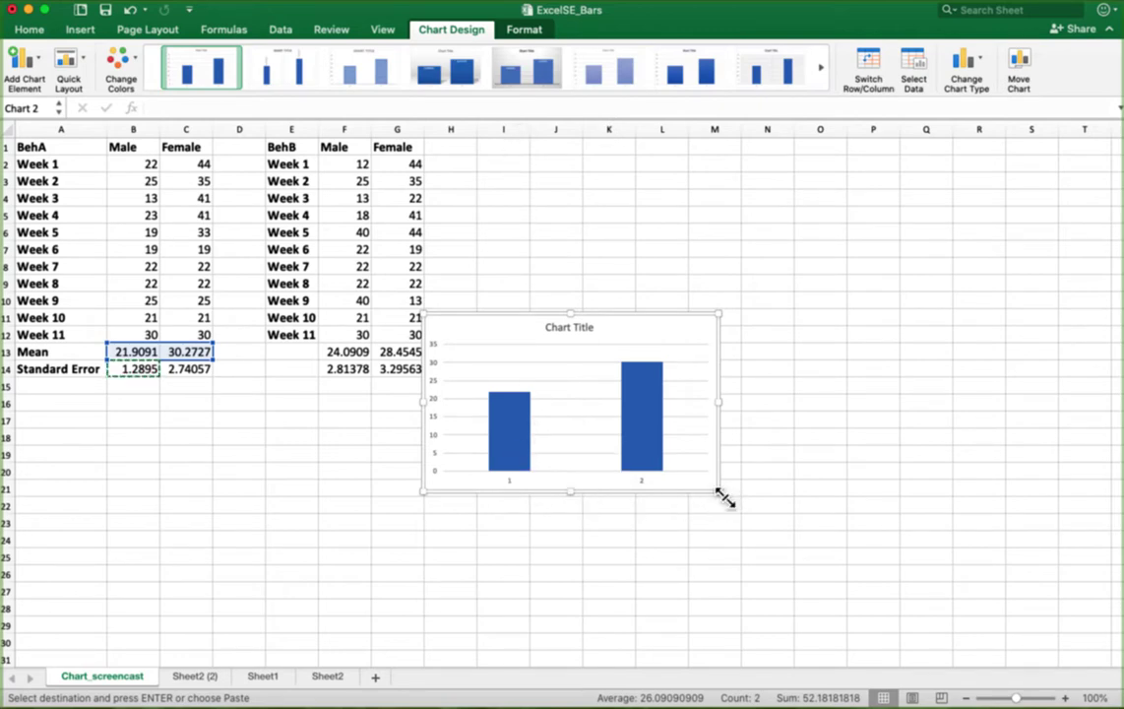
{"action": "left_click_drag", "start_coordinate": [721, 495], "coordinate": [798, 564]}
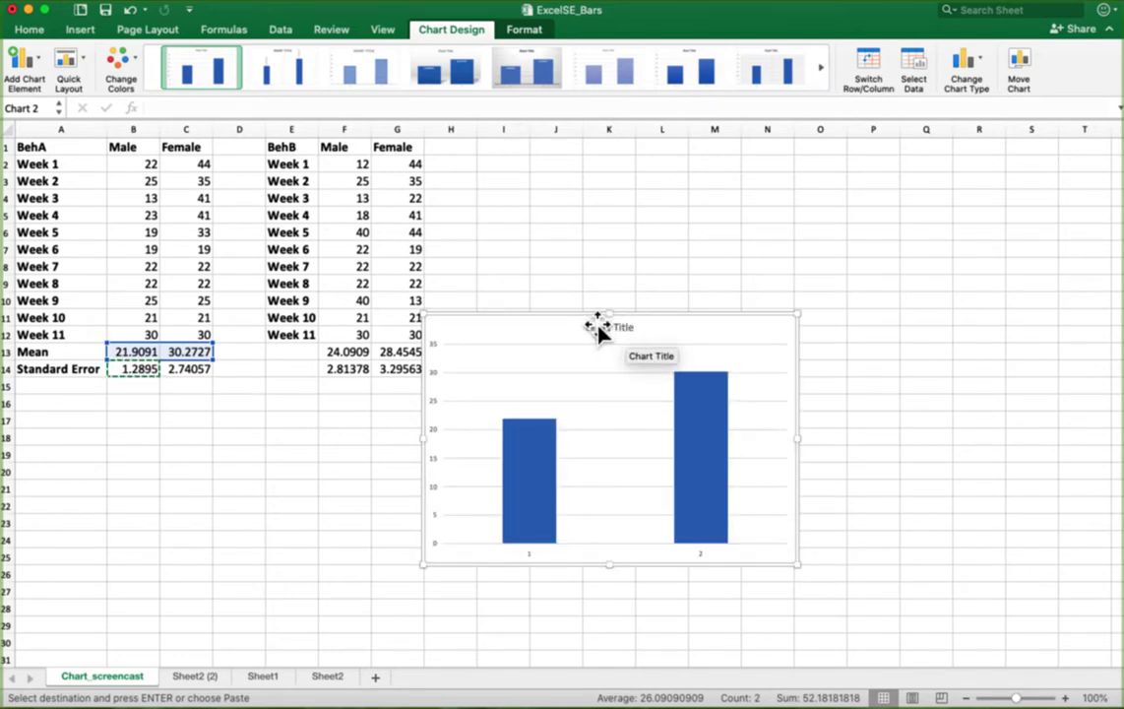
{"action": "left_click_drag", "start_coordinate": [589, 323], "coordinate": [598, 143]}
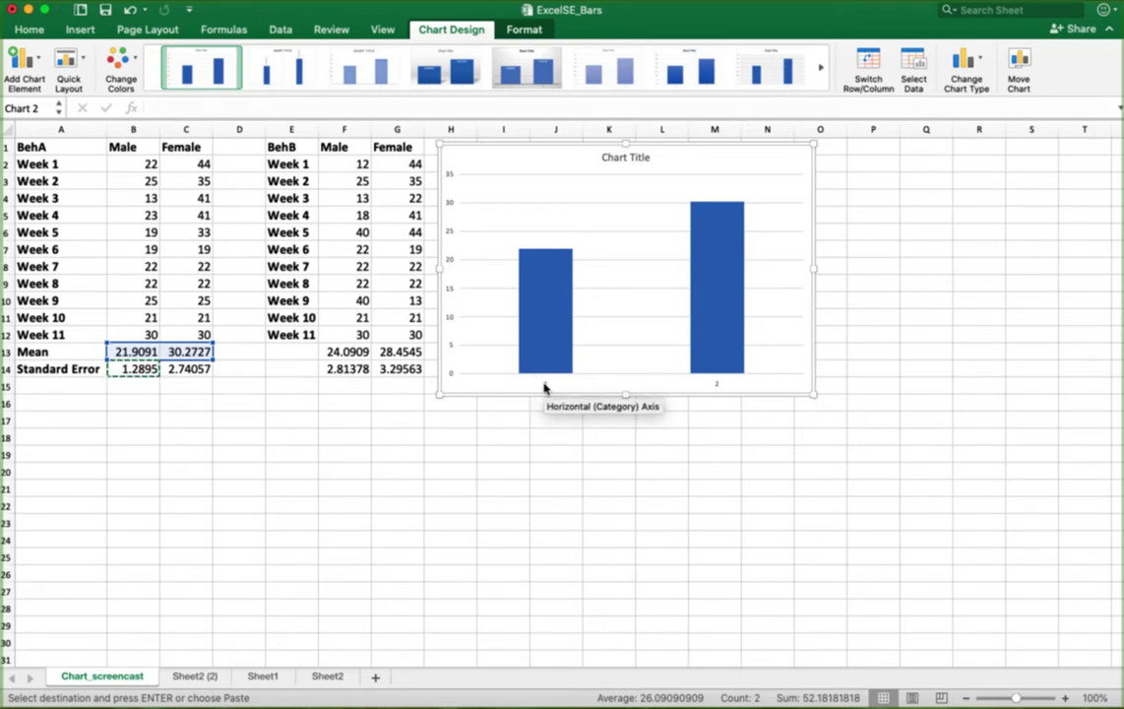
Step: Set the chart's horizontal axis labels to B1:C1 so the bars read Male and Female
{"action": "right_click", "coordinate": [562, 309]}
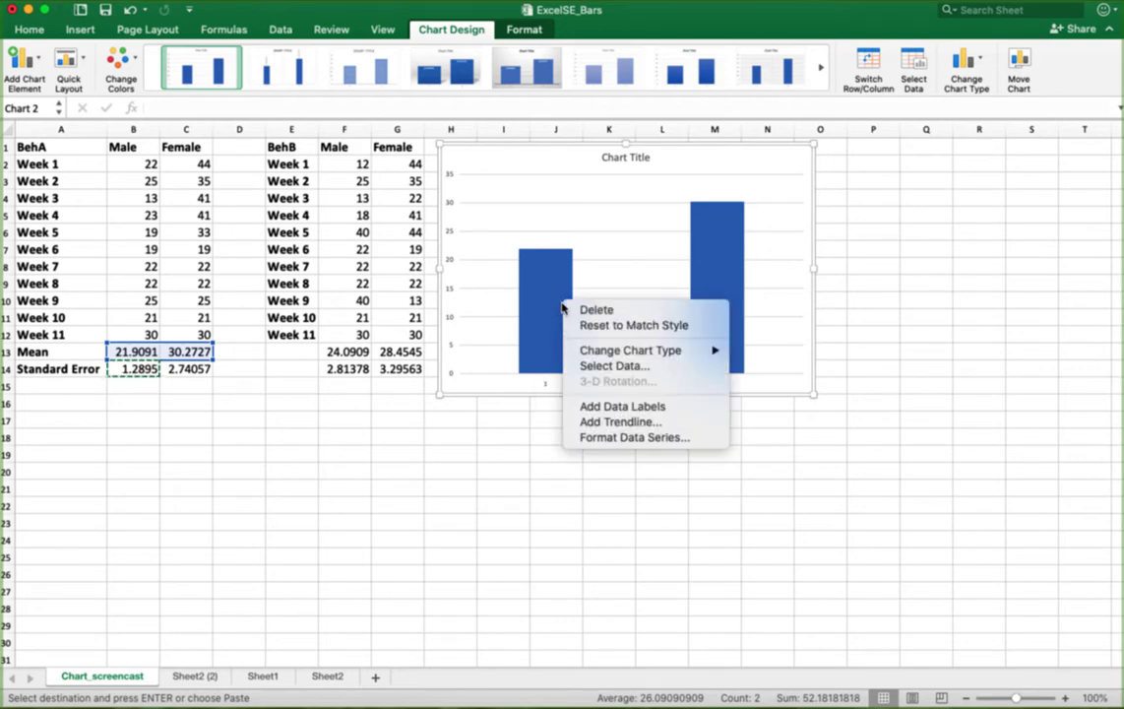
{"action": "left_click", "coordinate": [612, 371]}
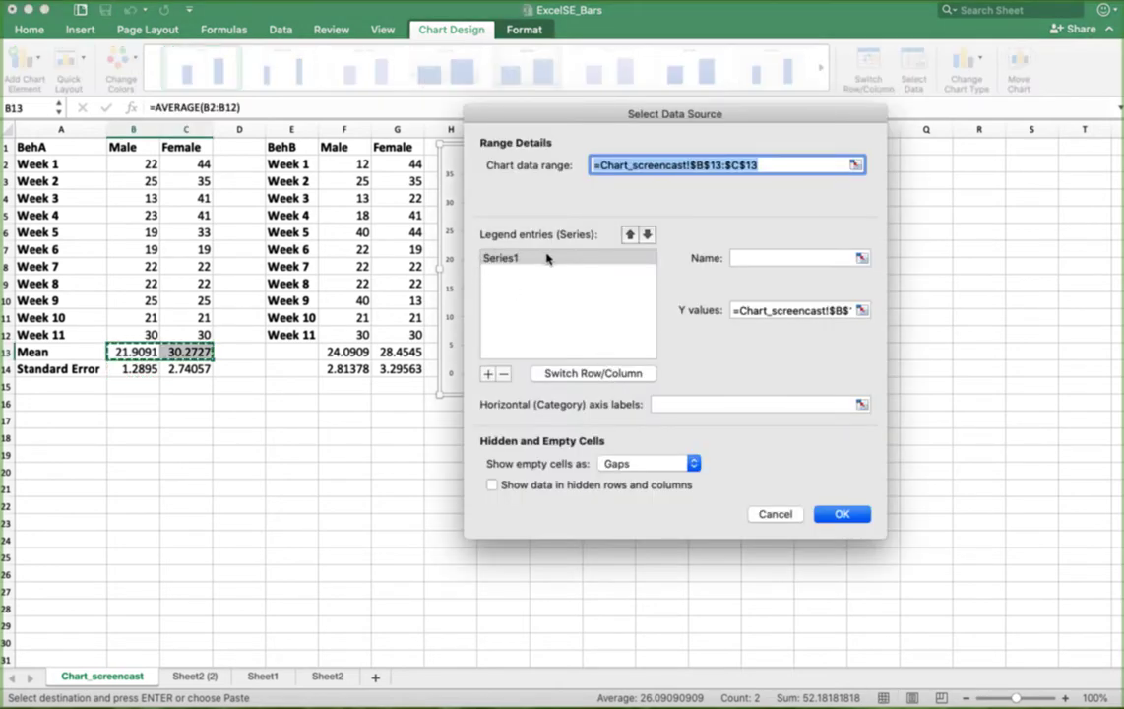
{"action": "left_click_drag", "start_coordinate": [648, 114], "coordinate": [978, 115]}
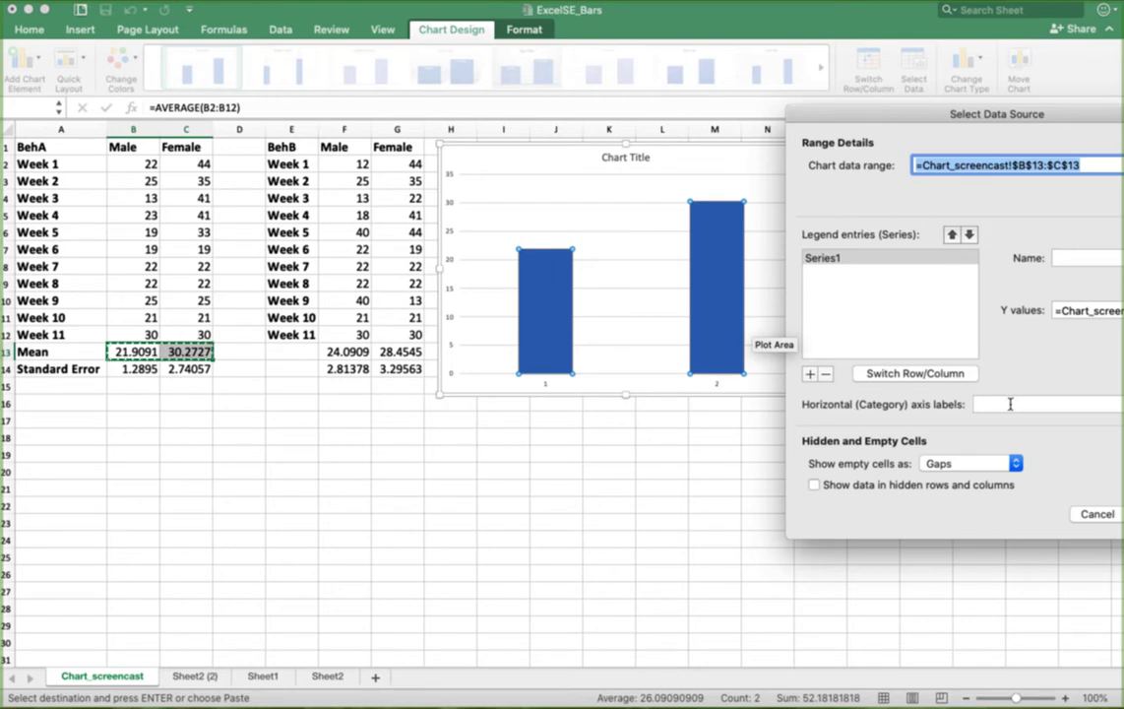
{"action": "left_click_drag", "start_coordinate": [980, 115], "coordinate": [672, 347]}
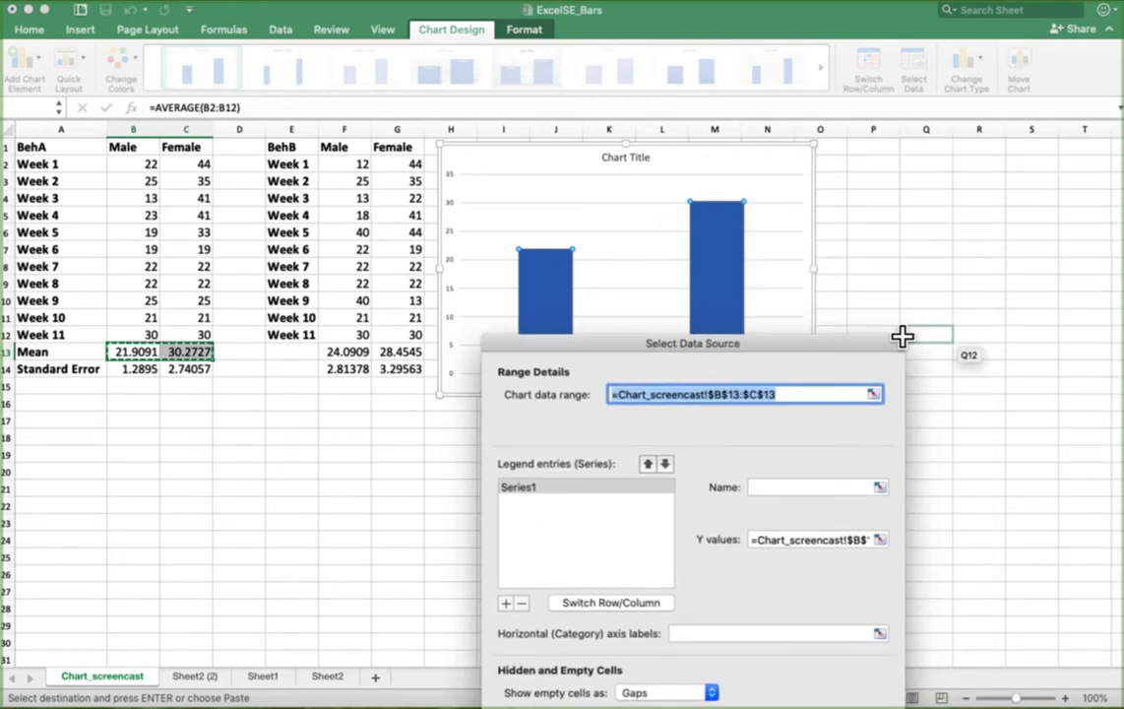
{"action": "left_click_drag", "start_coordinate": [893, 346], "coordinate": [941, 187]}
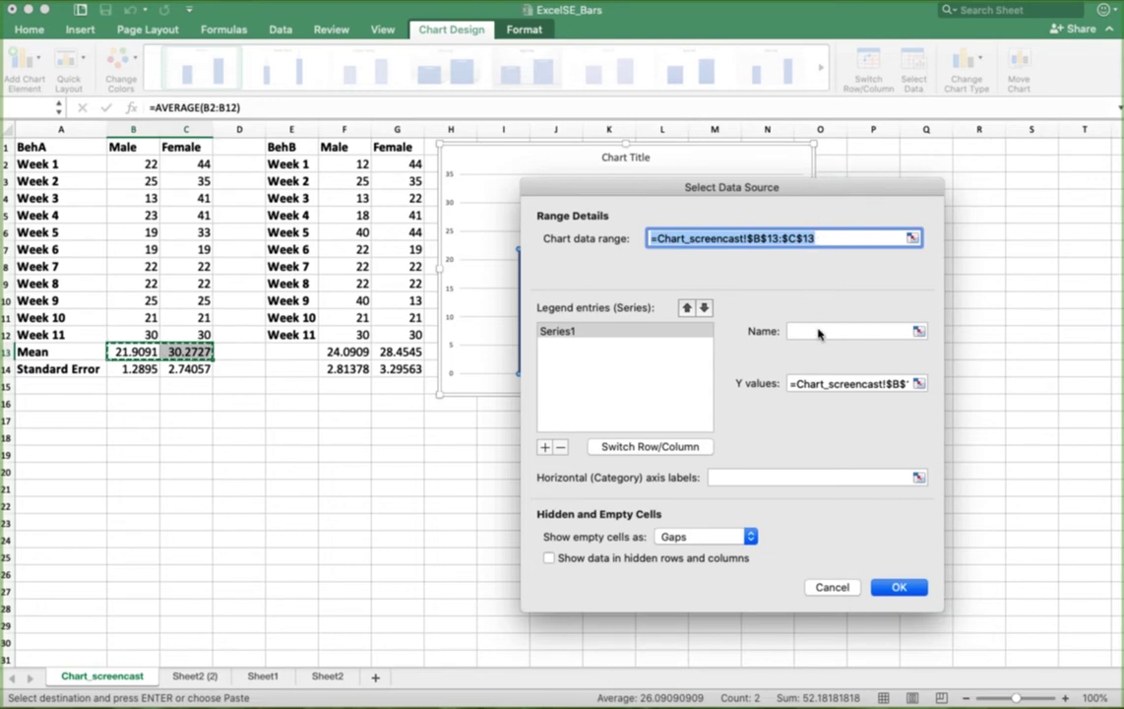
{"action": "left_click", "coordinate": [772, 479]}
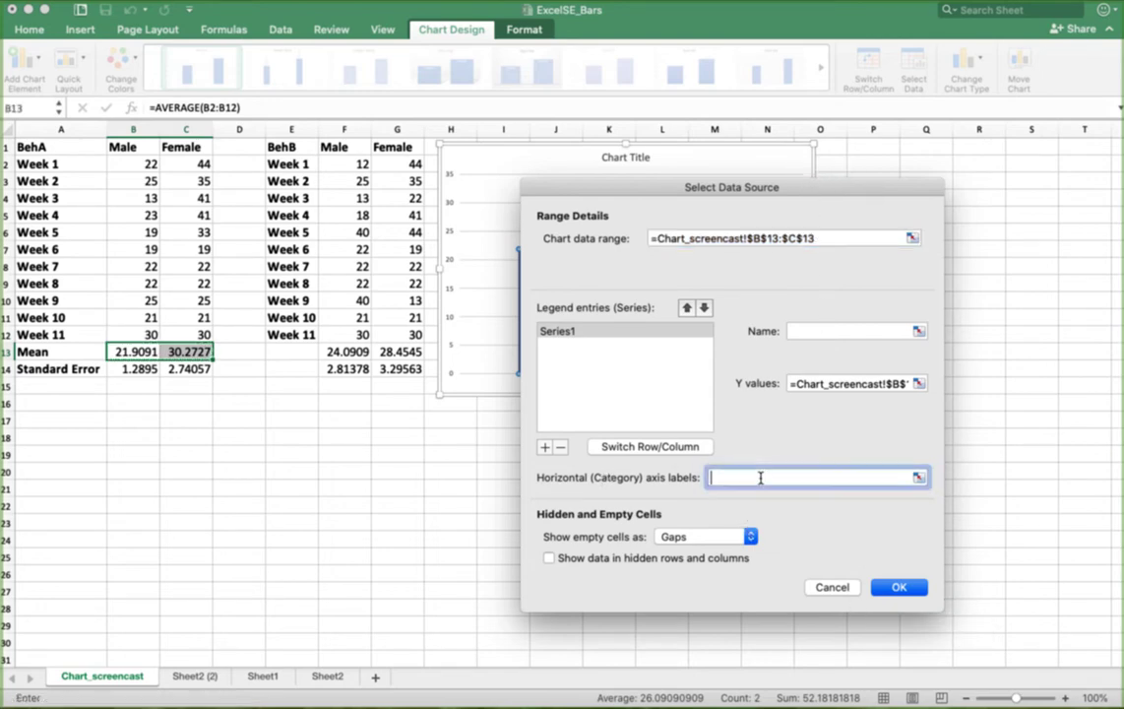
{"action": "left_click_drag", "start_coordinate": [132, 147], "coordinate": [192, 152]}
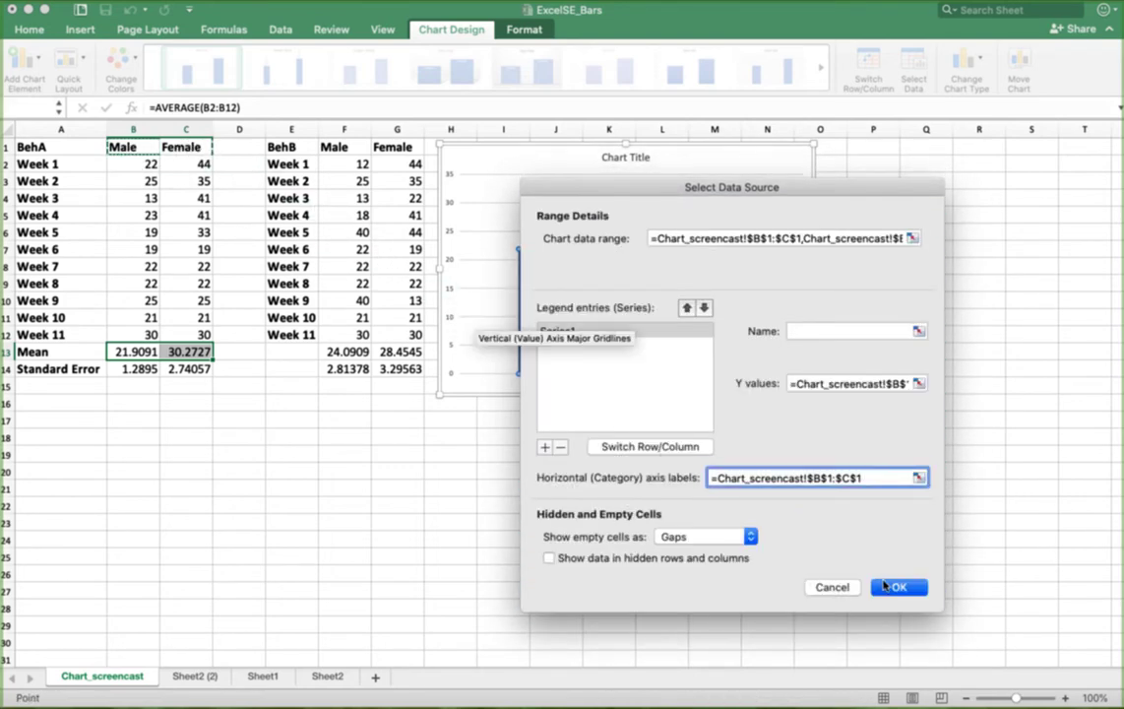
{"action": "left_click", "coordinate": [898, 587]}
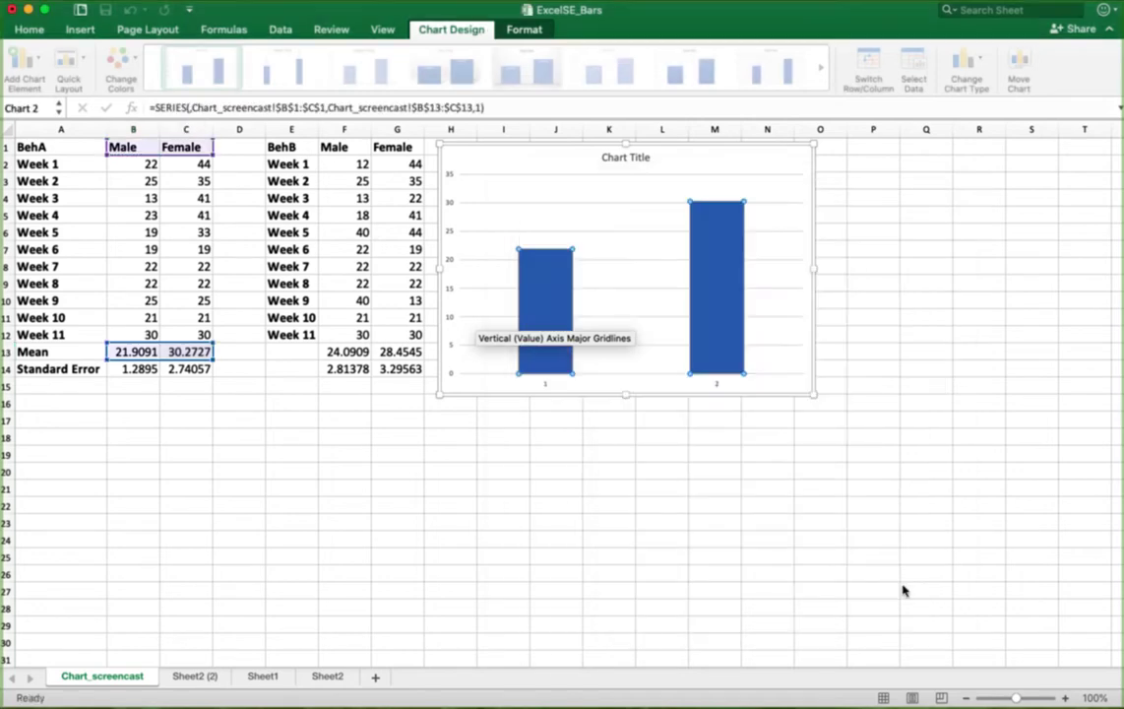
{"action": "left_click", "coordinate": [546, 388]}
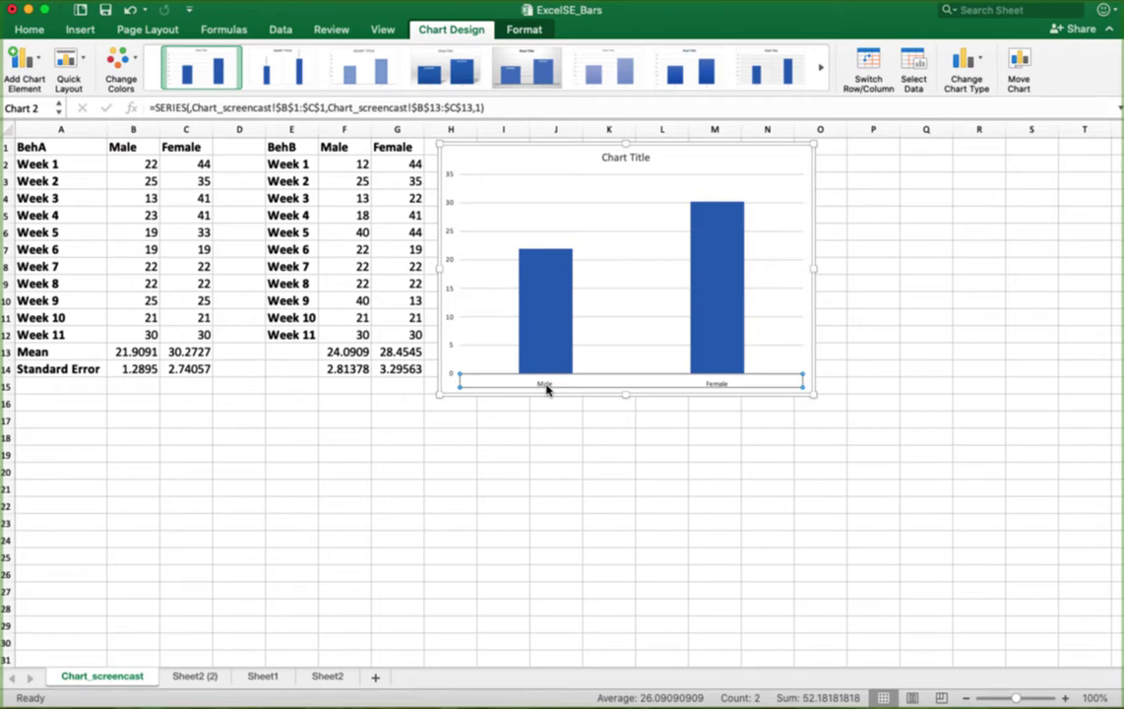
Step: Set the Male/Female category labels and the vertical axis numbers to 16-point font
{"action": "left_click", "coordinate": [29, 30]}
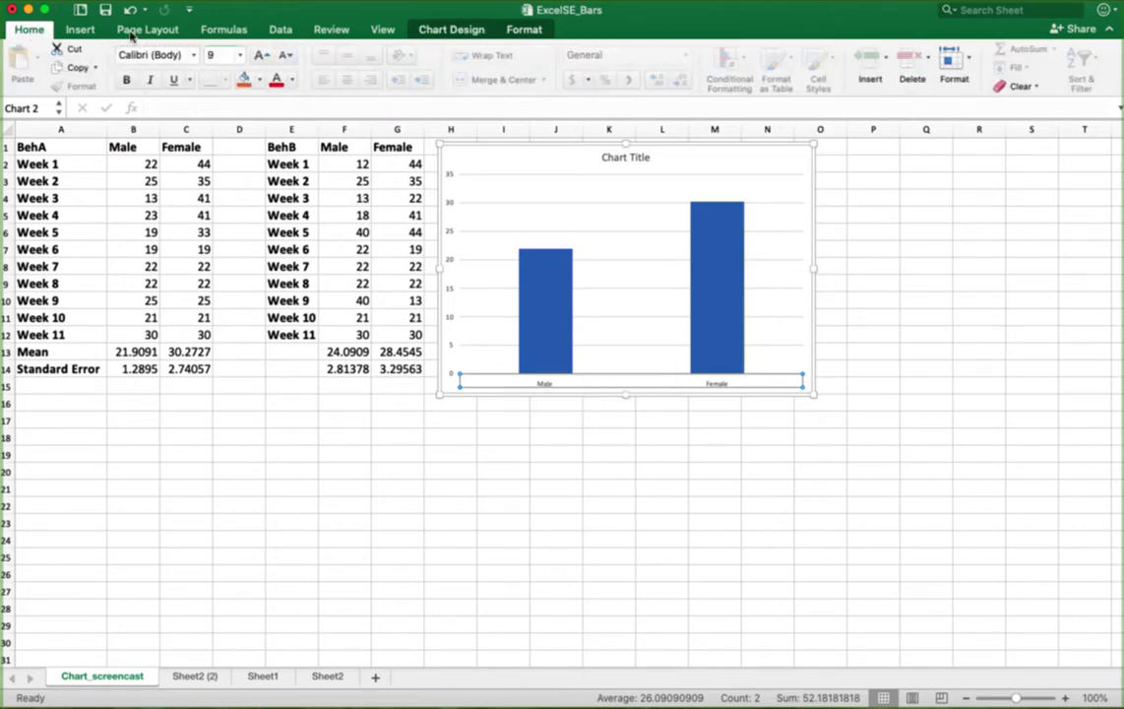
{"action": "left_click", "coordinate": [240, 56]}
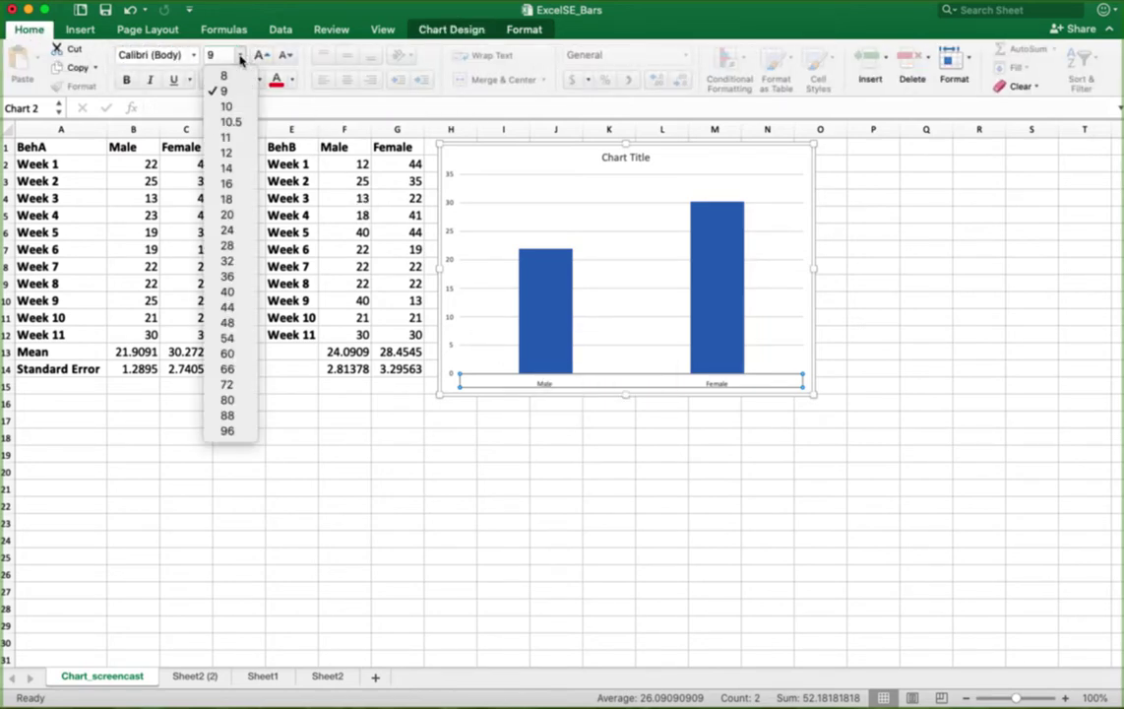
{"action": "left_click", "coordinate": [230, 183]}
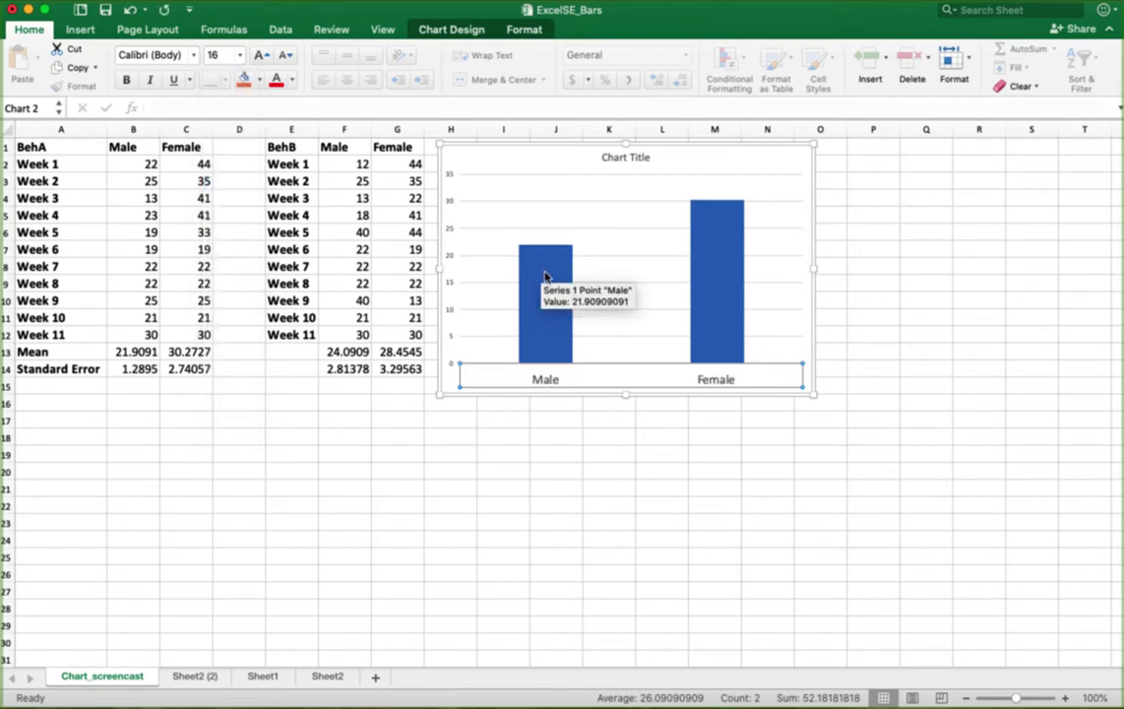
{"action": "left_click", "coordinate": [450, 313]}
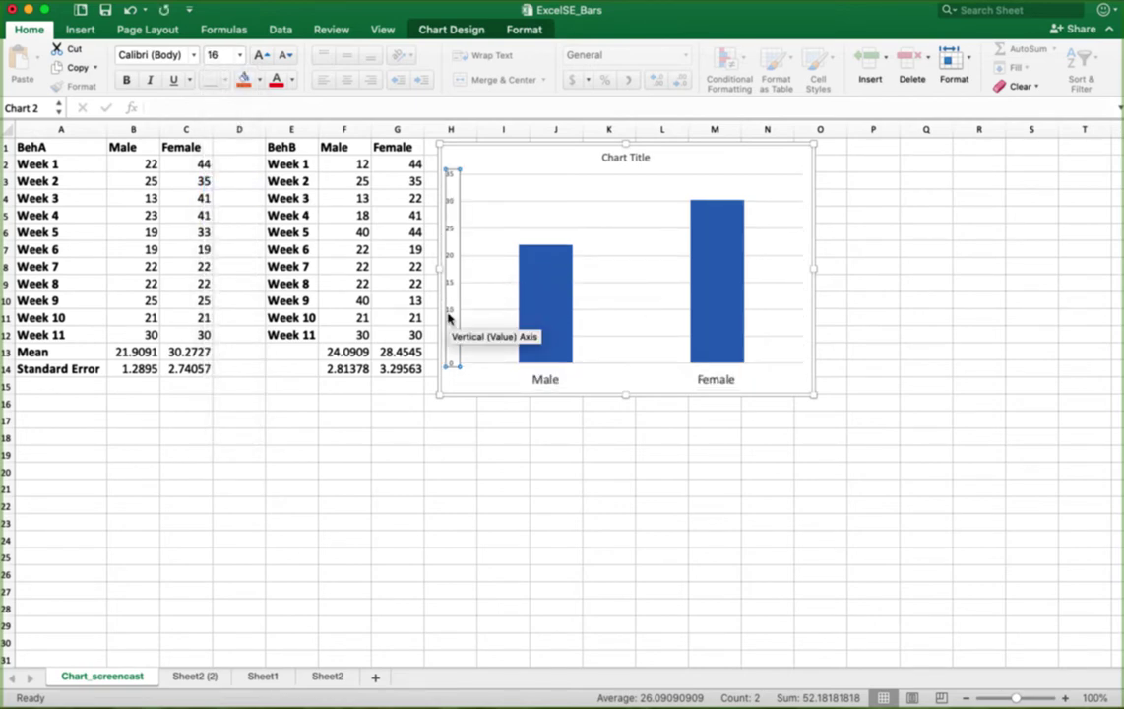
{"action": "left_click", "coordinate": [239, 56]}
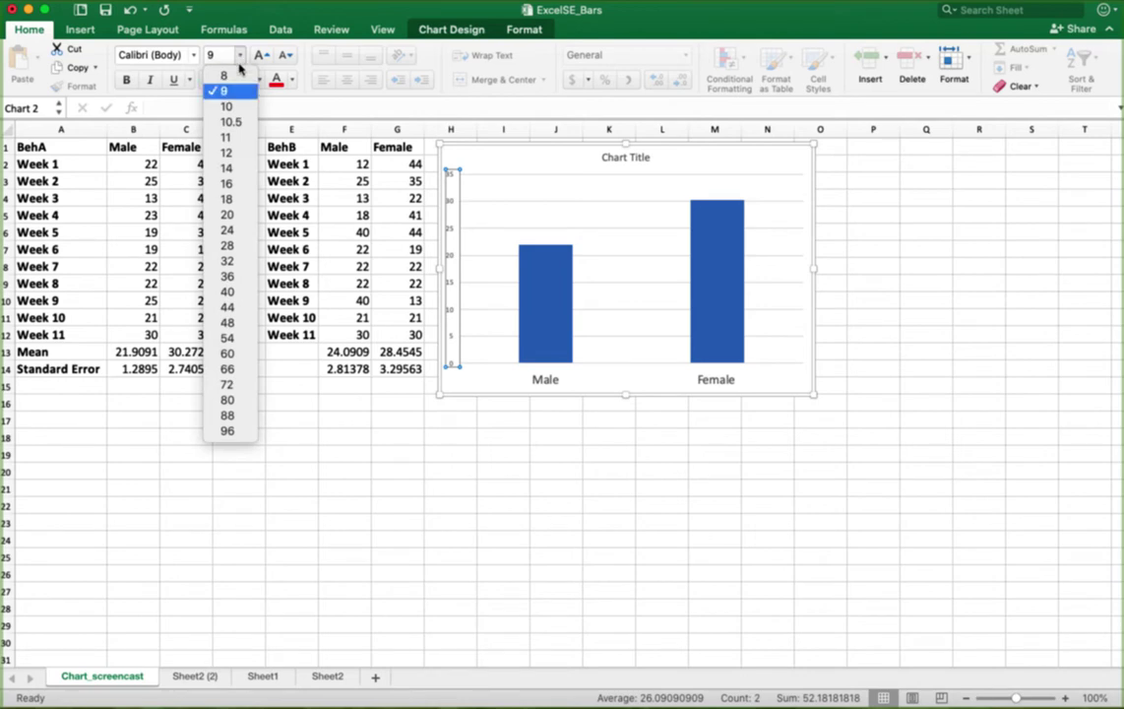
{"action": "left_click", "coordinate": [229, 184]}
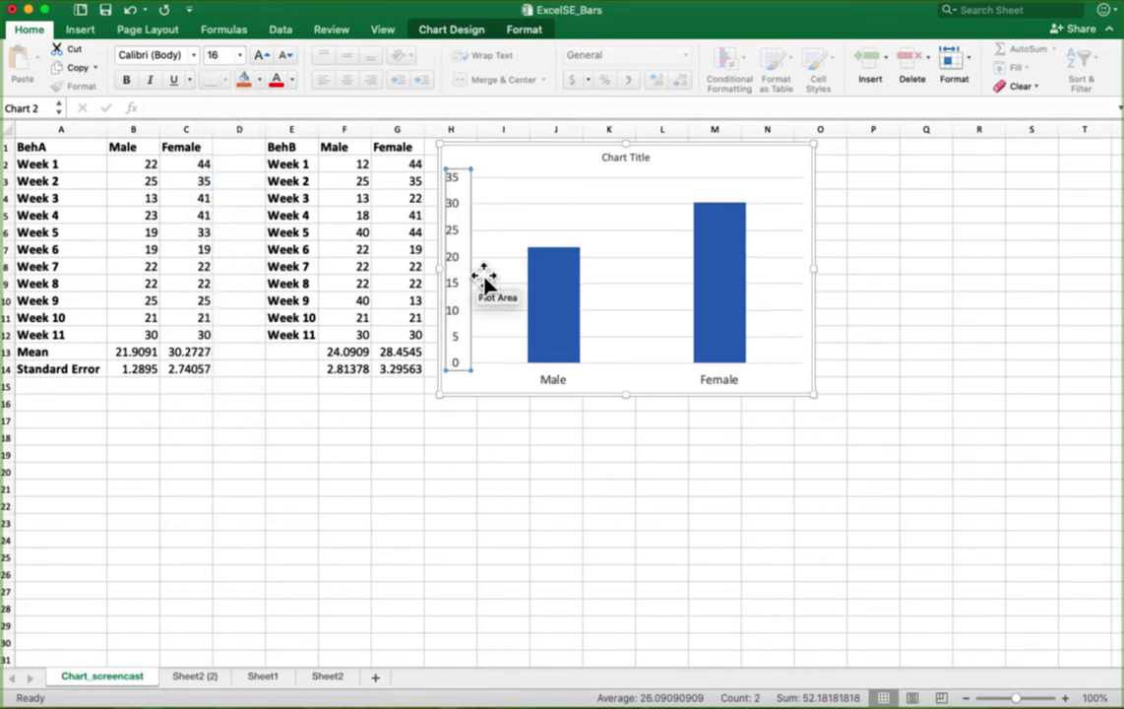
{"action": "left_click", "coordinate": [558, 291]}
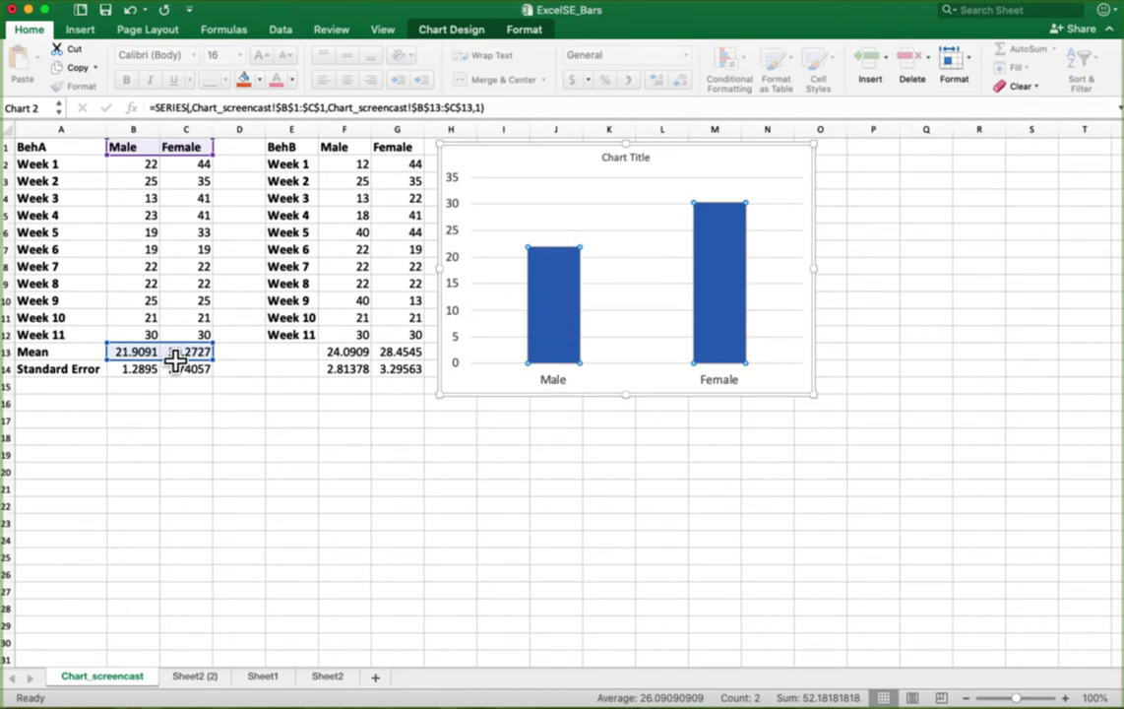
{"action": "double_click", "coordinate": [554, 297]}
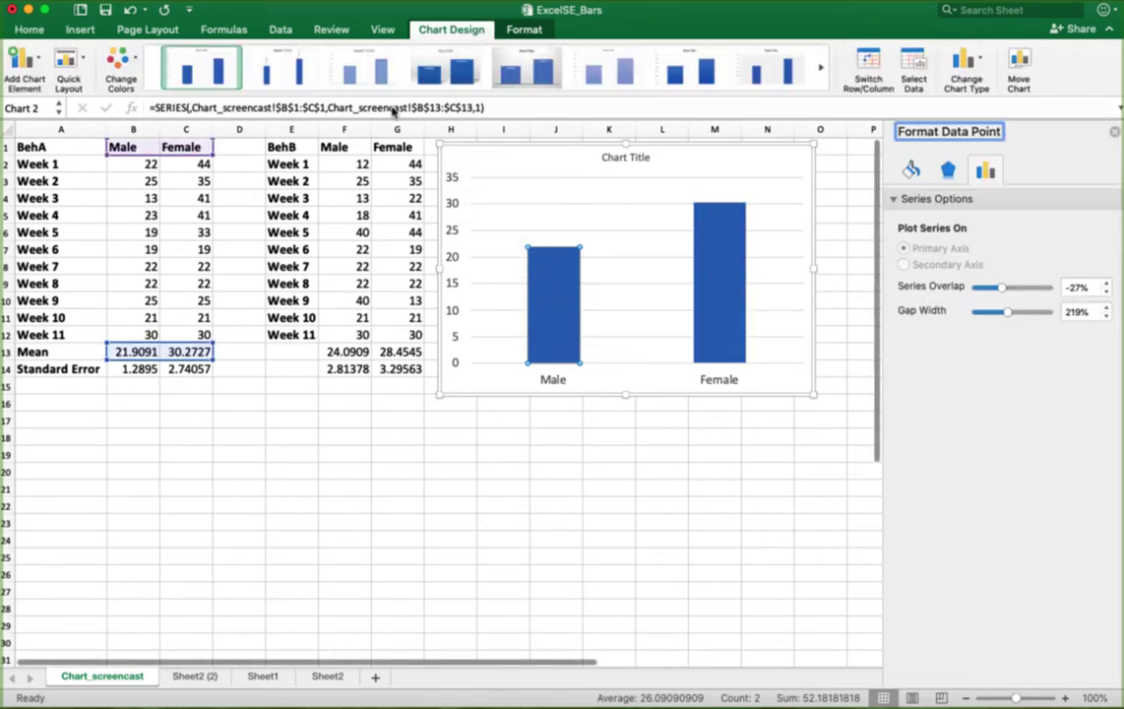
{"action": "left_click", "coordinate": [37, 65]}
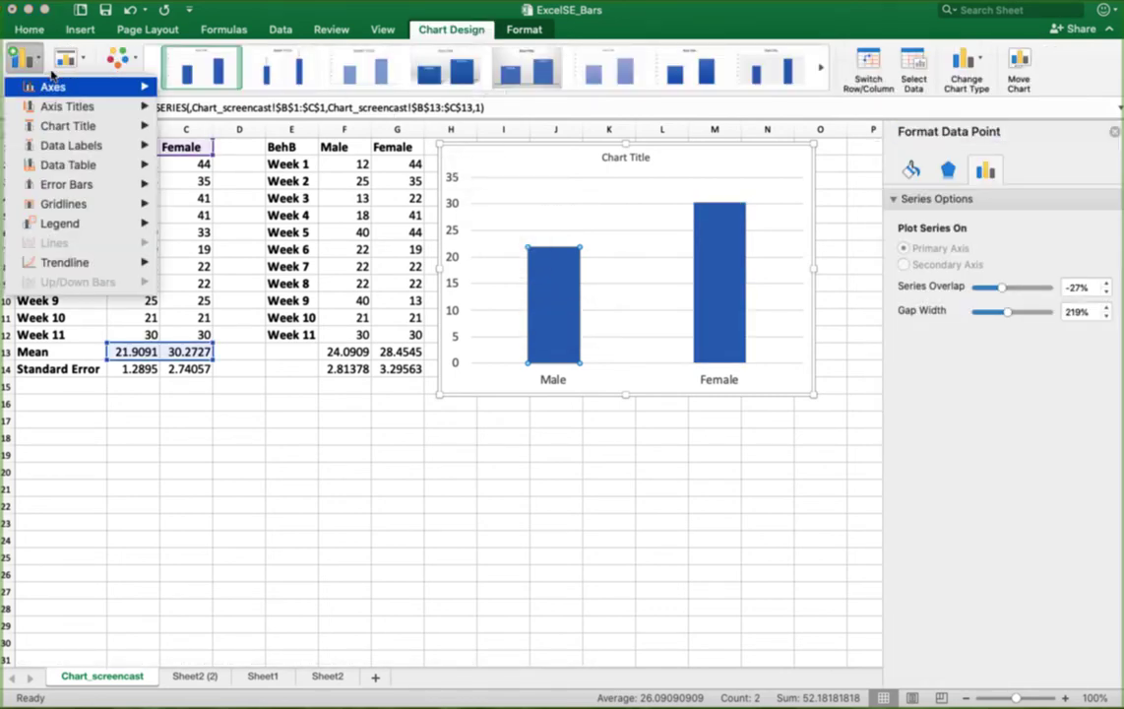
{"action": "mouse_move", "coordinate": [80, 187]}
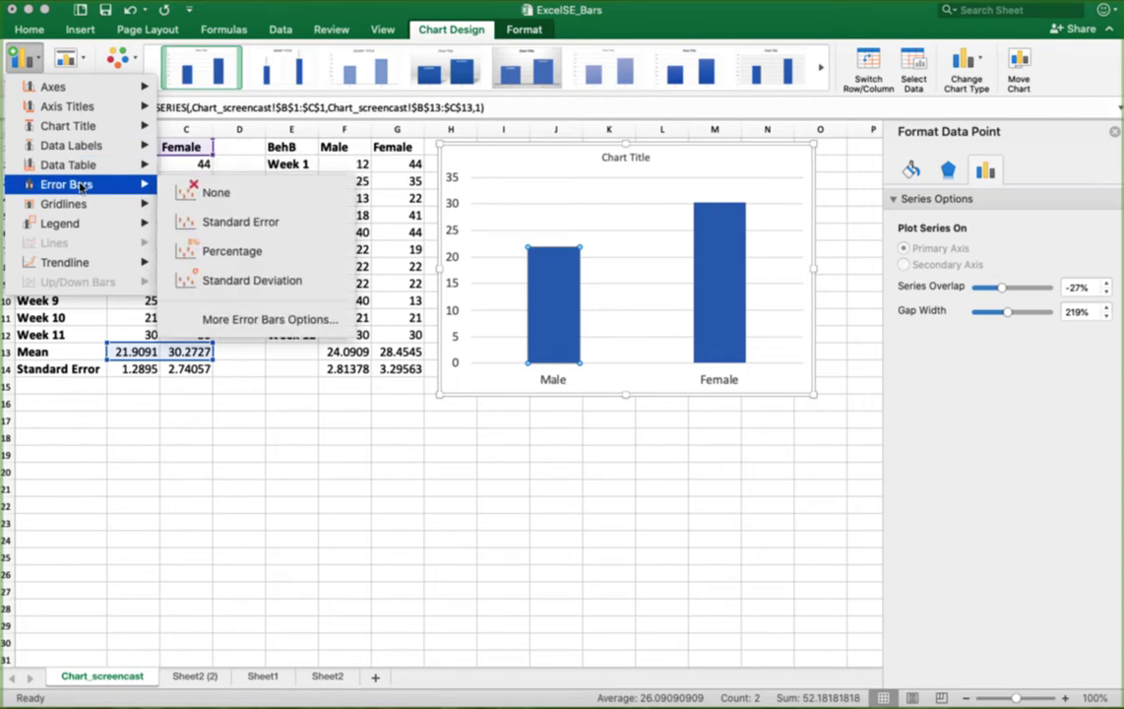
{"action": "left_click", "coordinate": [276, 230]}
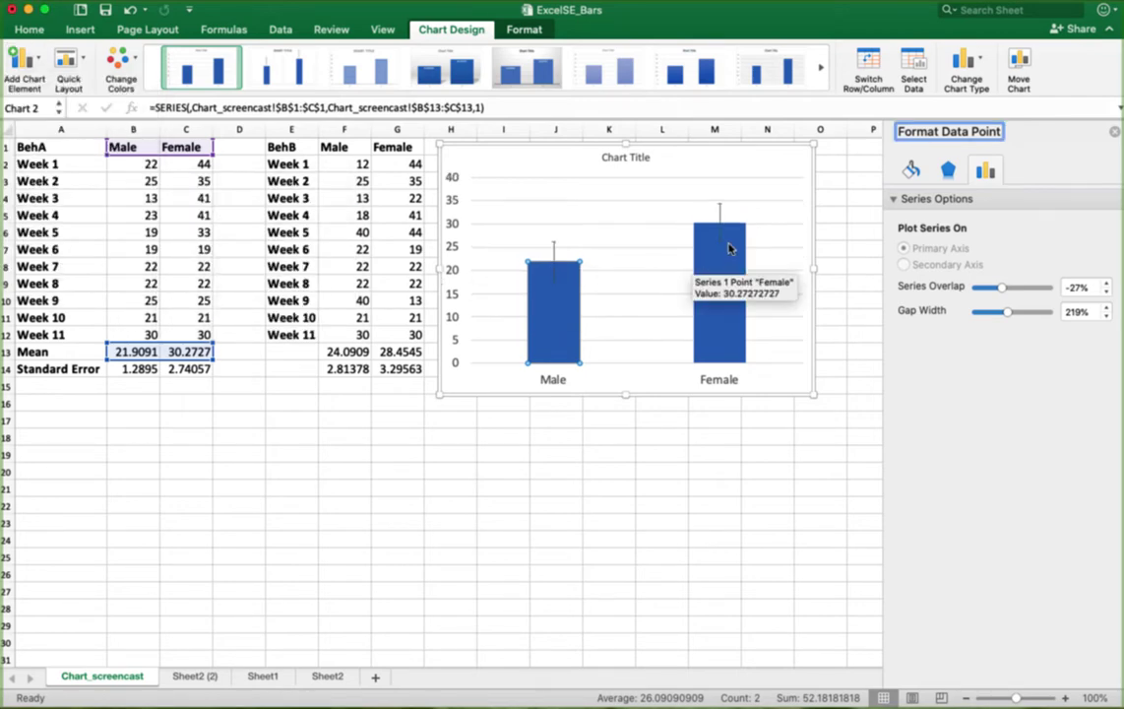
{"action": "mouse_move", "coordinate": [731, 245]}
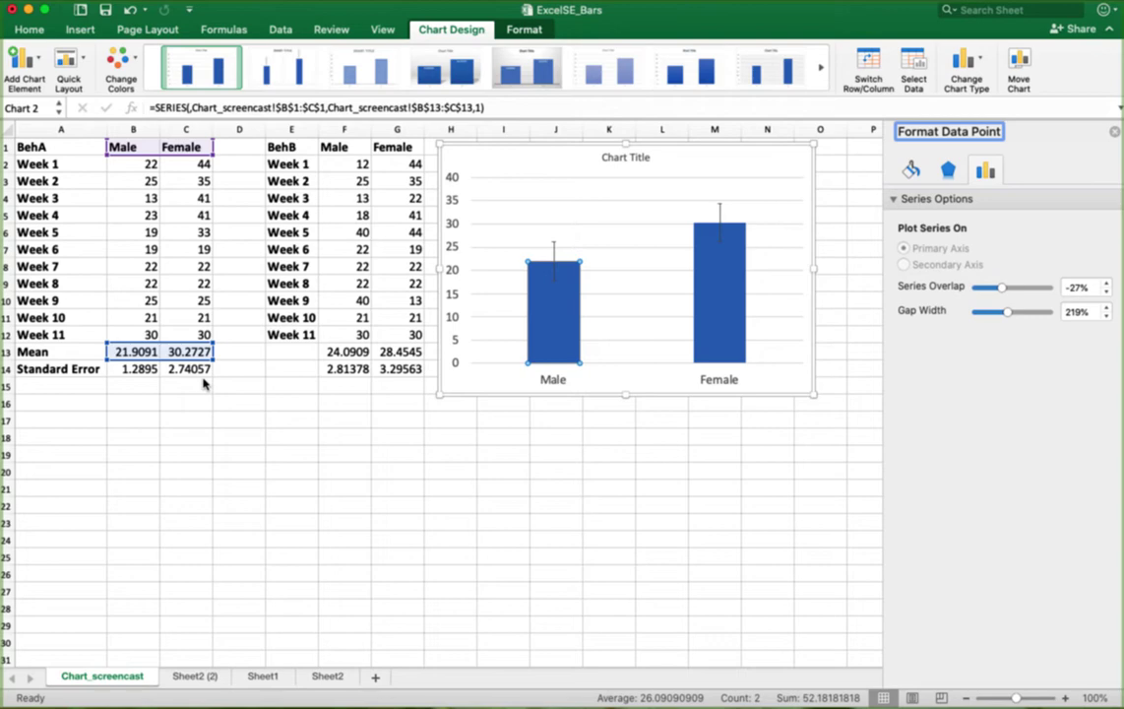
{"action": "left_click", "coordinate": [555, 258]}
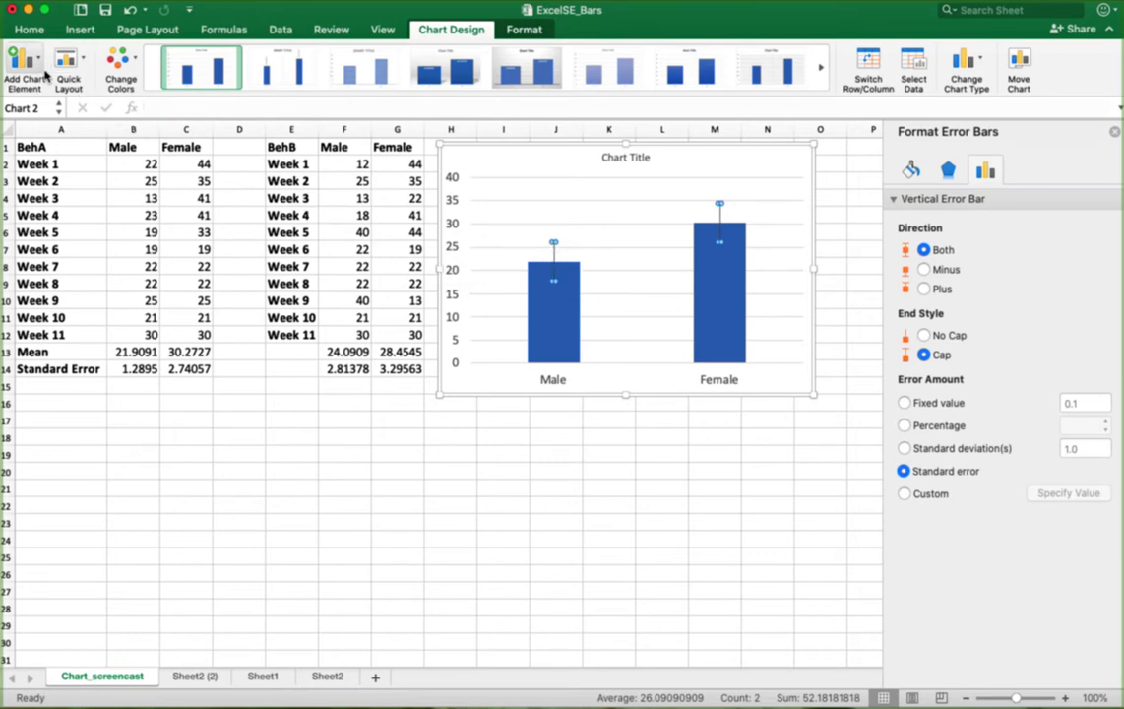
{"action": "left_click", "coordinate": [131, 10]}
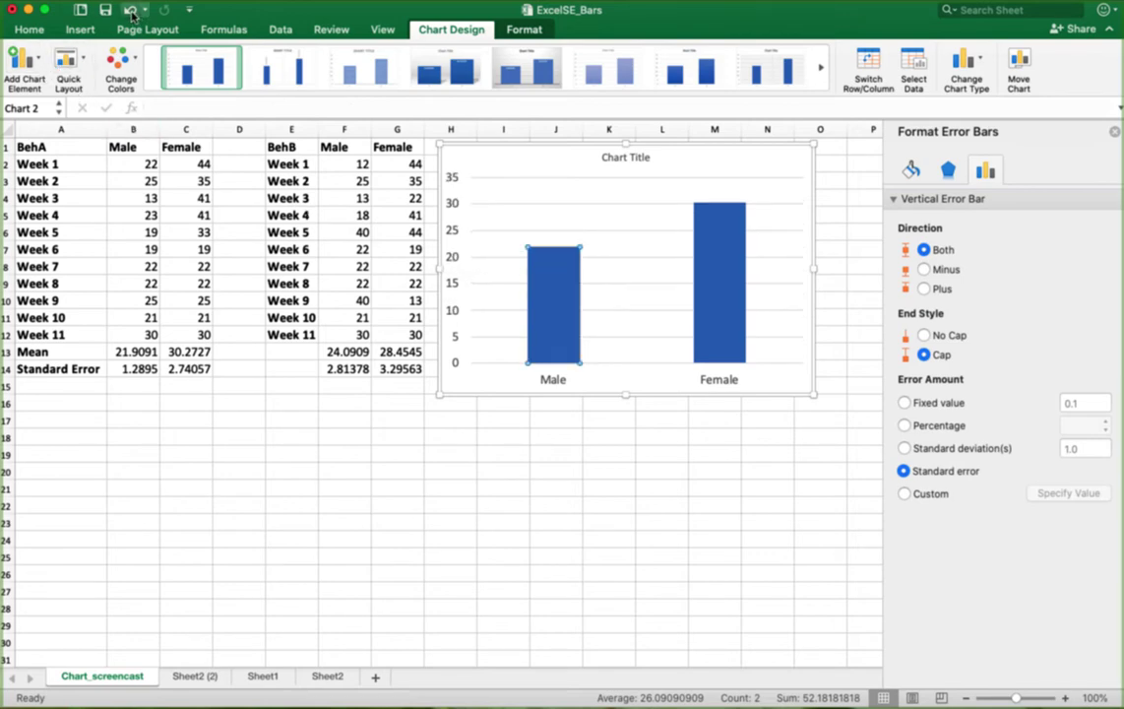
Step: Add custom error bars using B14:C14 for both the positive and negative error values
{"action": "left_click", "coordinate": [38, 62]}
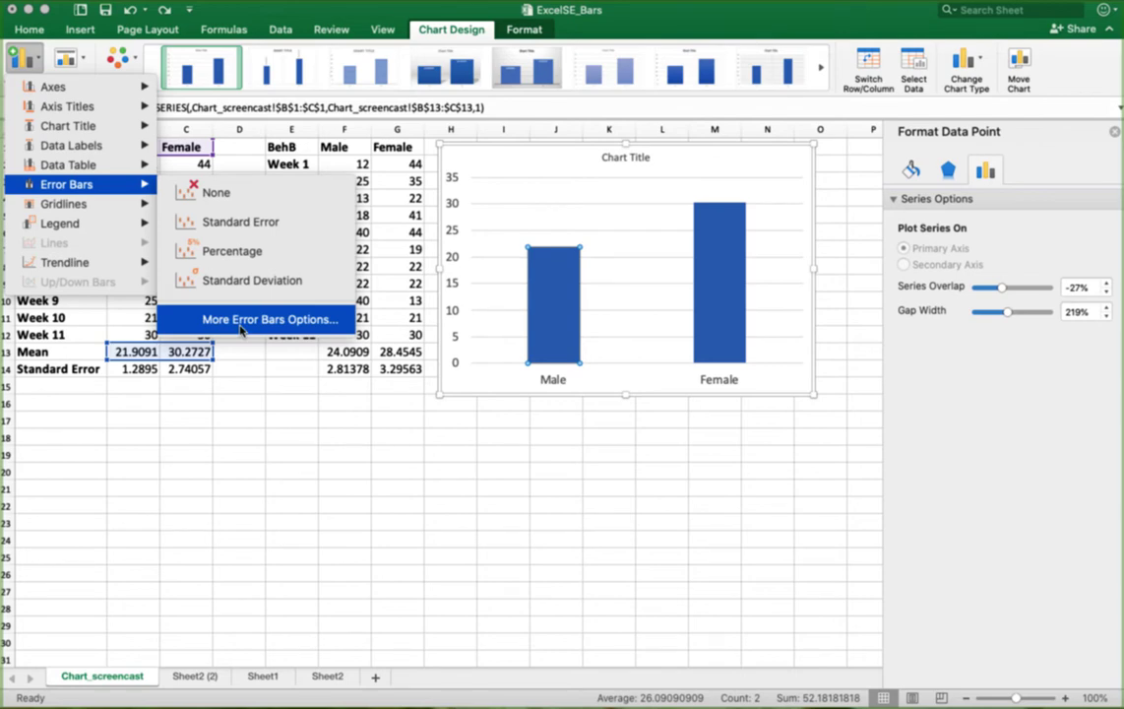
{"action": "left_click", "coordinate": [241, 320]}
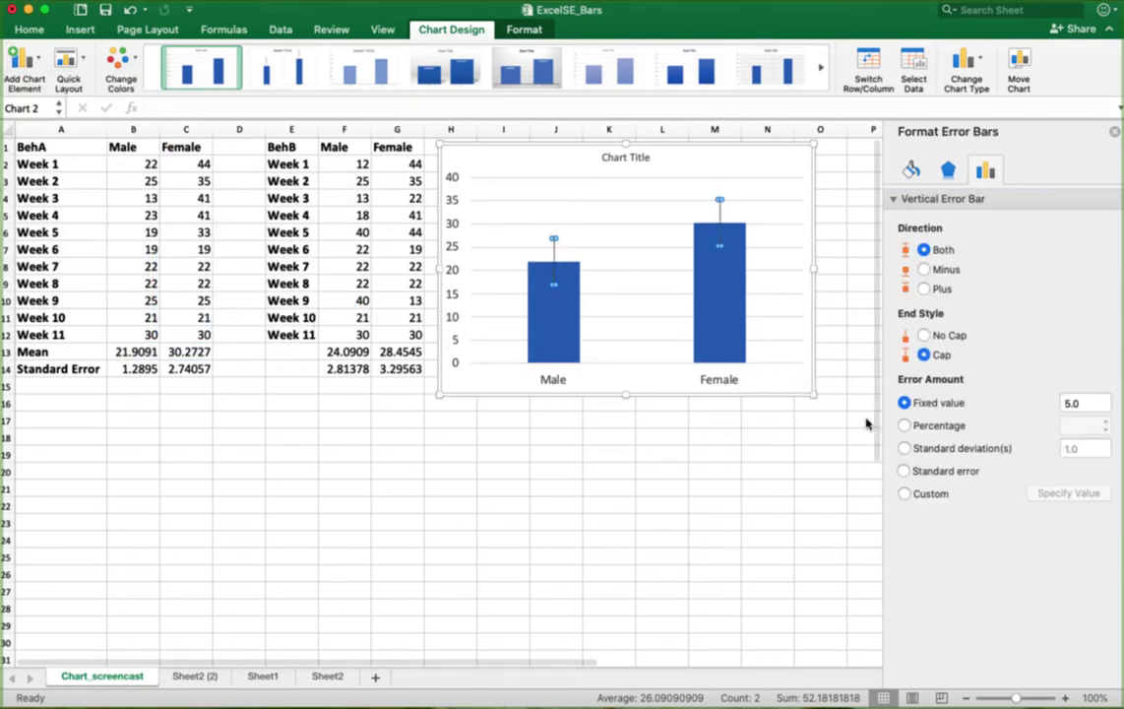
{"action": "left_click", "coordinate": [933, 493]}
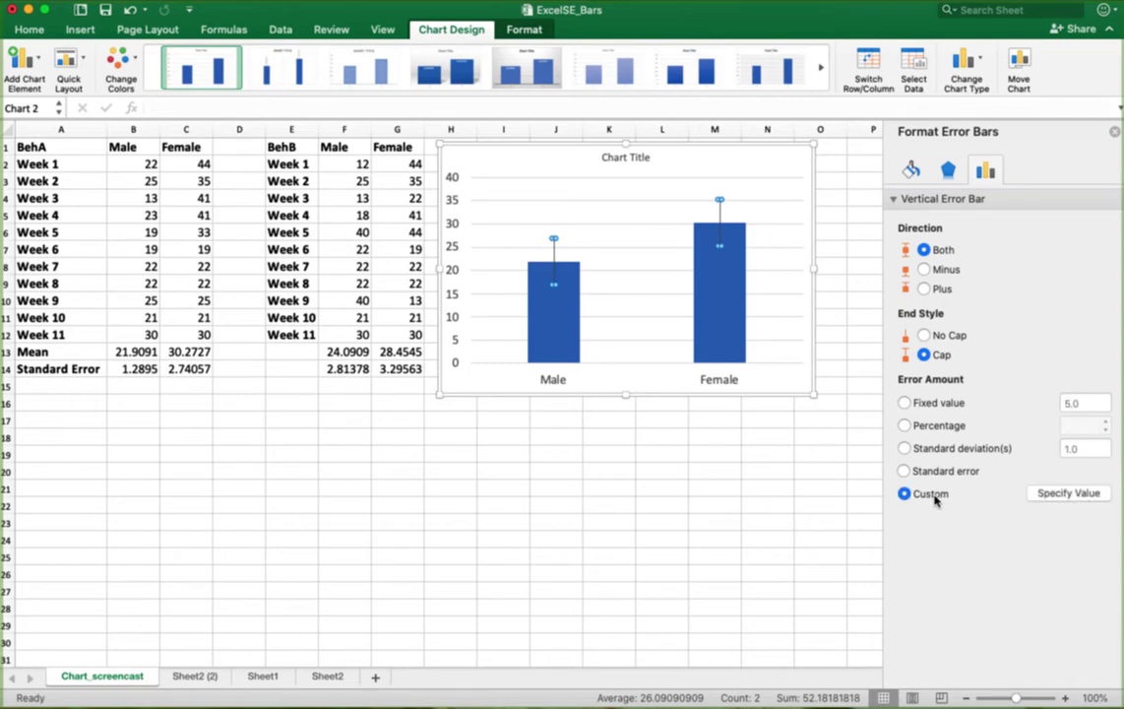
{"action": "left_click", "coordinate": [1065, 495]}
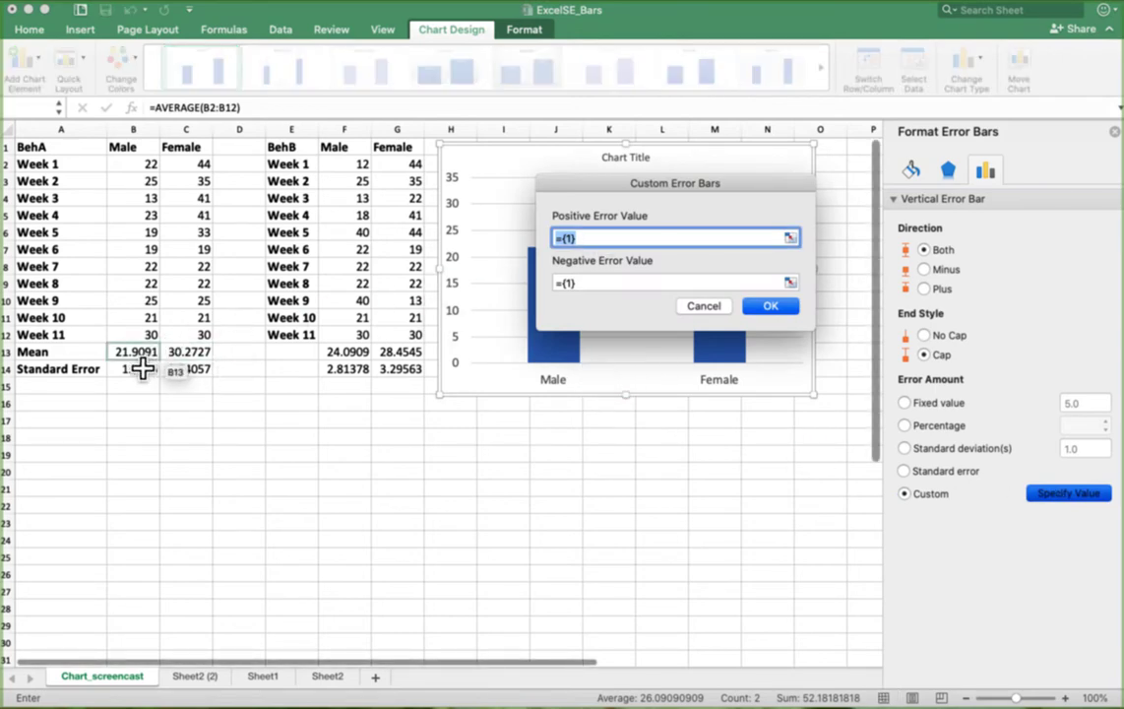
{"action": "left_click_drag", "start_coordinate": [135, 369], "coordinate": [211, 376]}
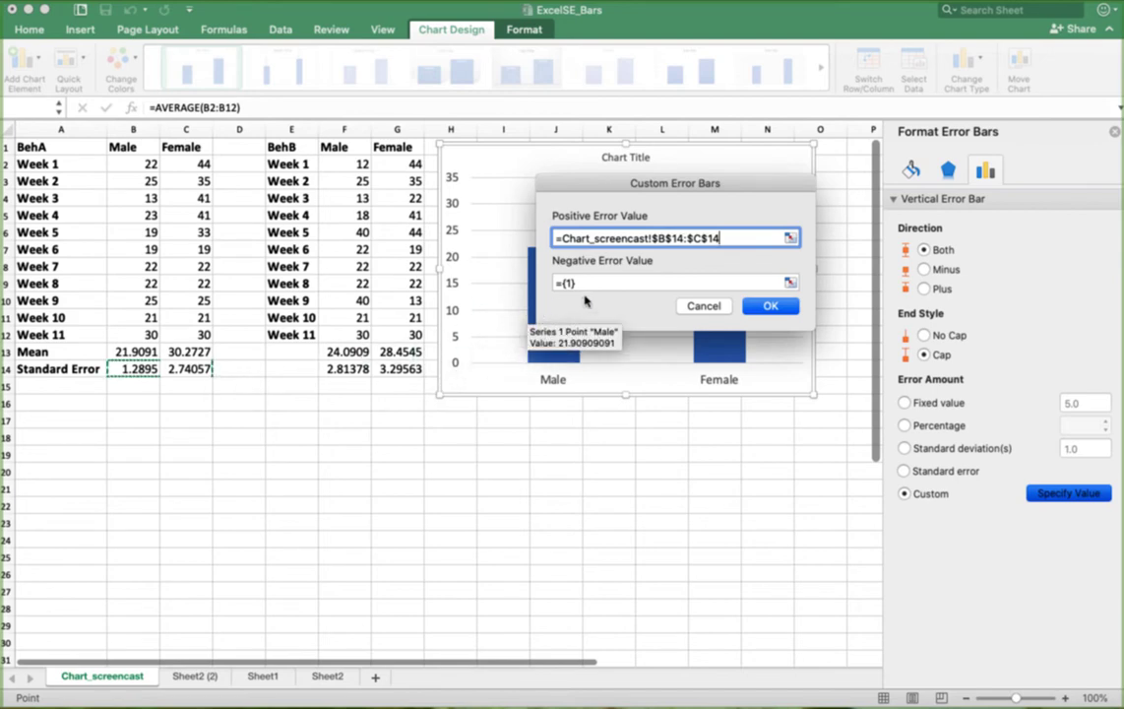
{"action": "left_click_drag", "start_coordinate": [574, 282], "coordinate": [554, 282]}
{"action": "left_click_drag", "start_coordinate": [156, 372], "coordinate": [185, 368]}
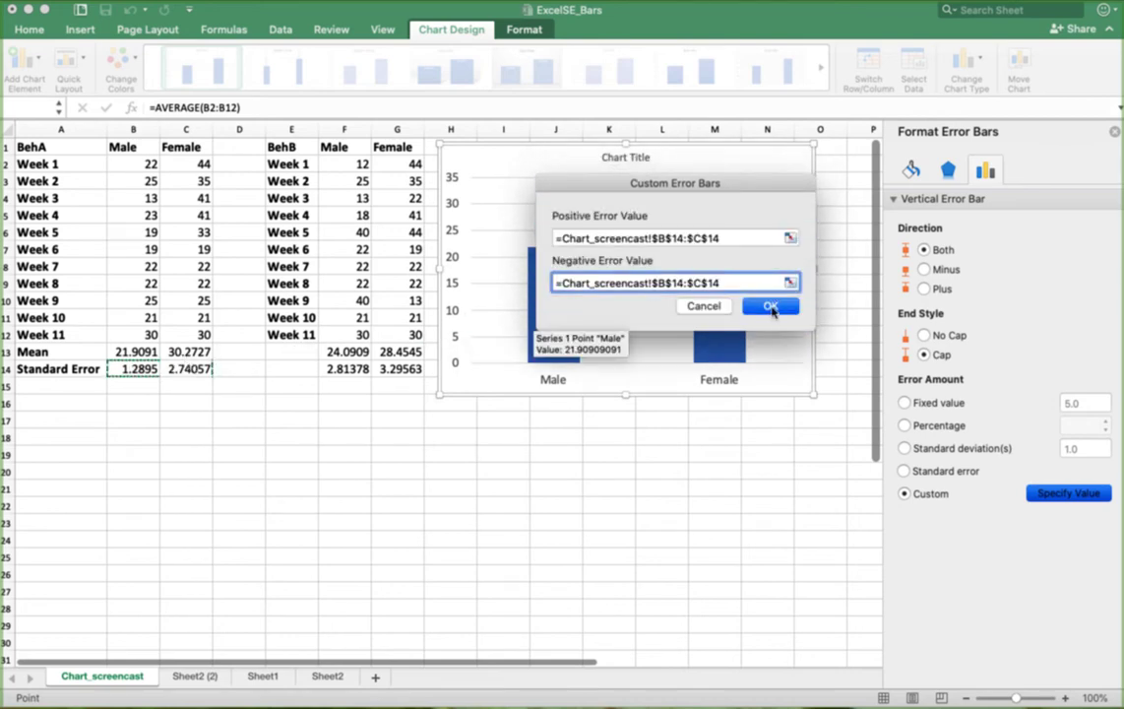
{"action": "left_click", "coordinate": [771, 307]}
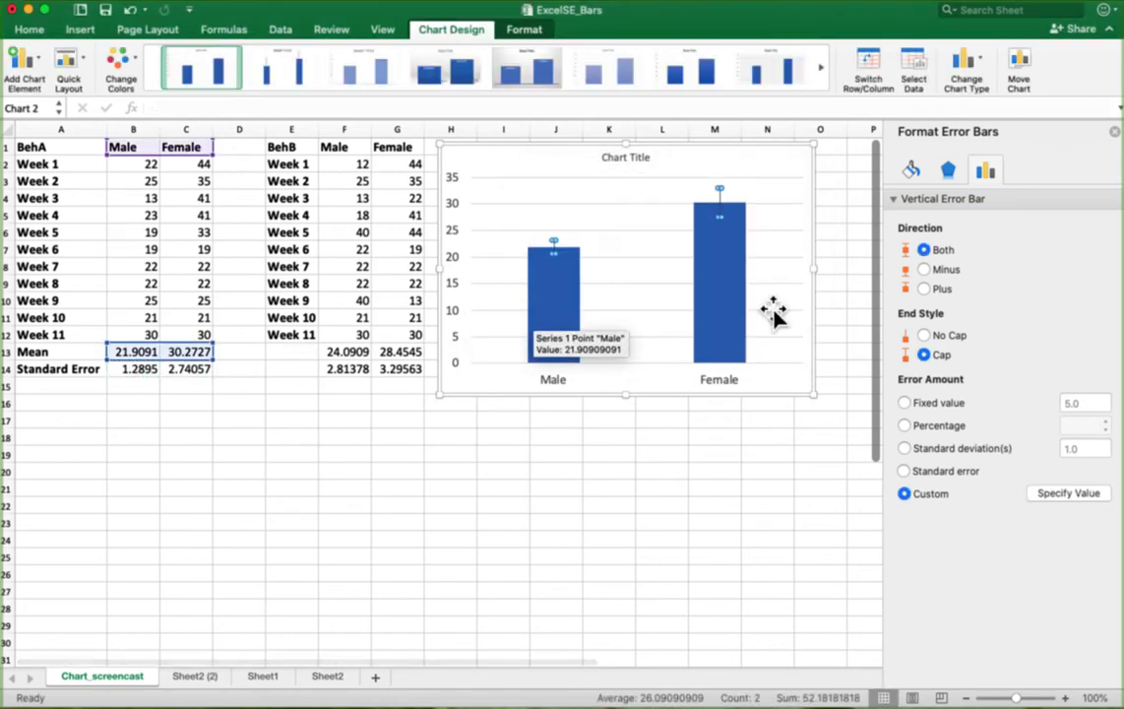
Step: Set the error bars to Plus direction only with a 3 pt solid line width
{"action": "left_click", "coordinate": [924, 288]}
{"action": "left_click", "coordinate": [912, 169]}
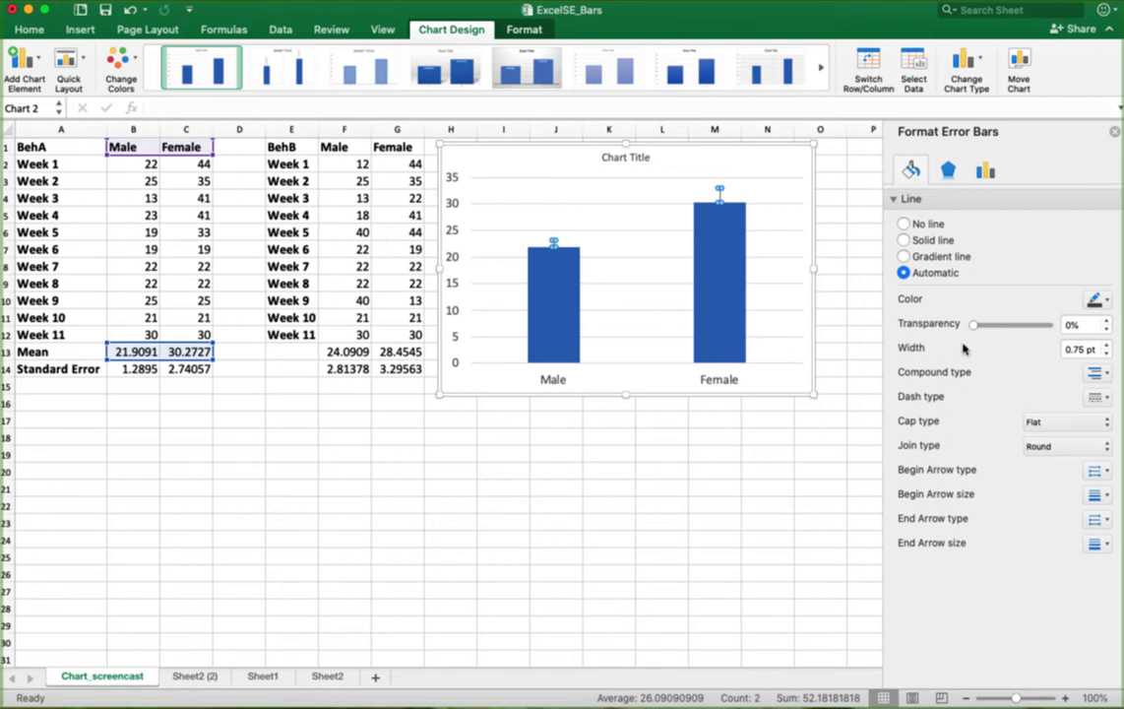
{"action": "left_click", "coordinate": [1107, 345]}
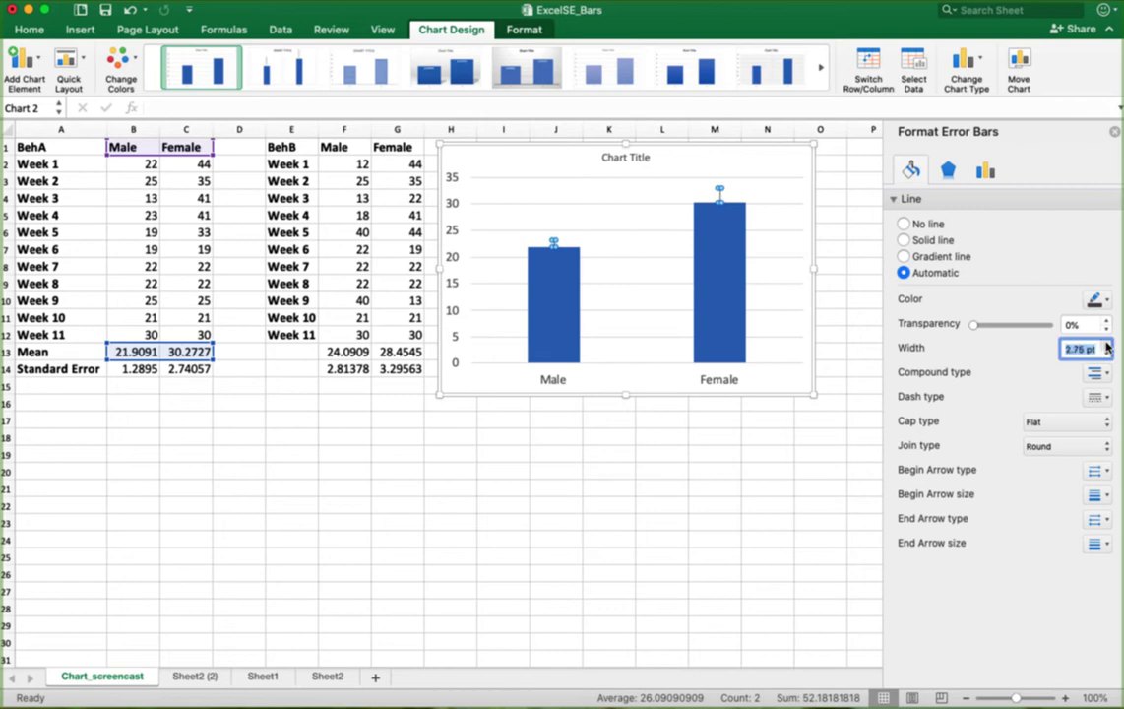
{"action": "left_click", "coordinate": [1107, 345]}
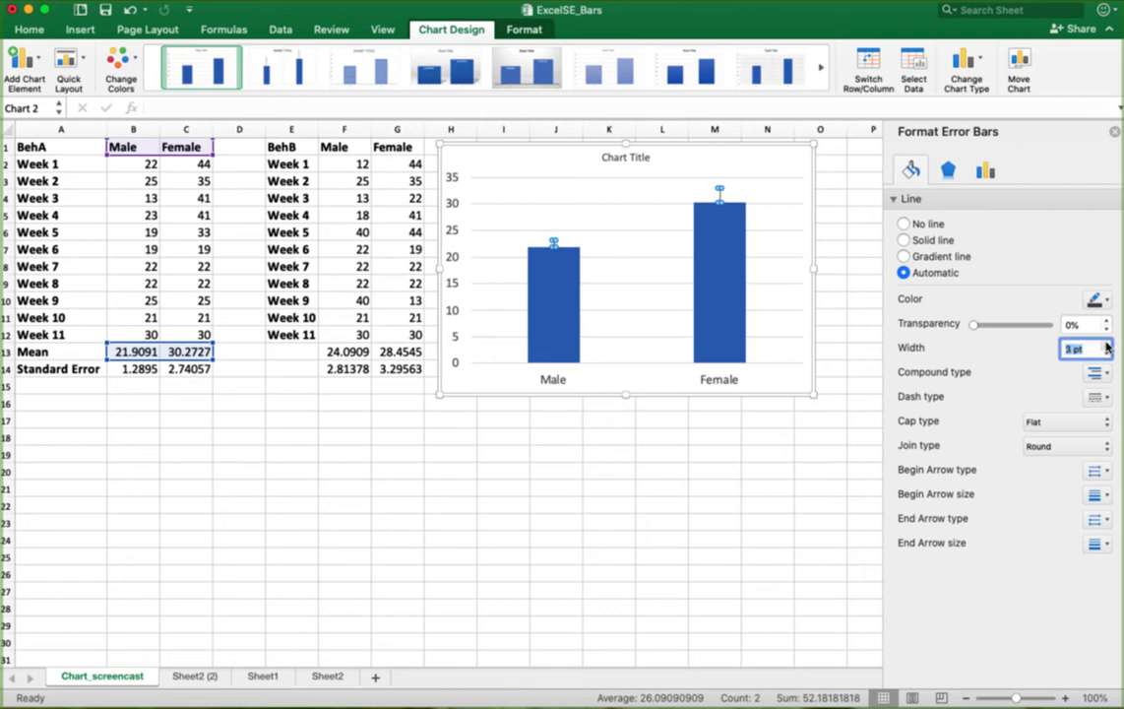
{"action": "left_click", "coordinate": [854, 349]}
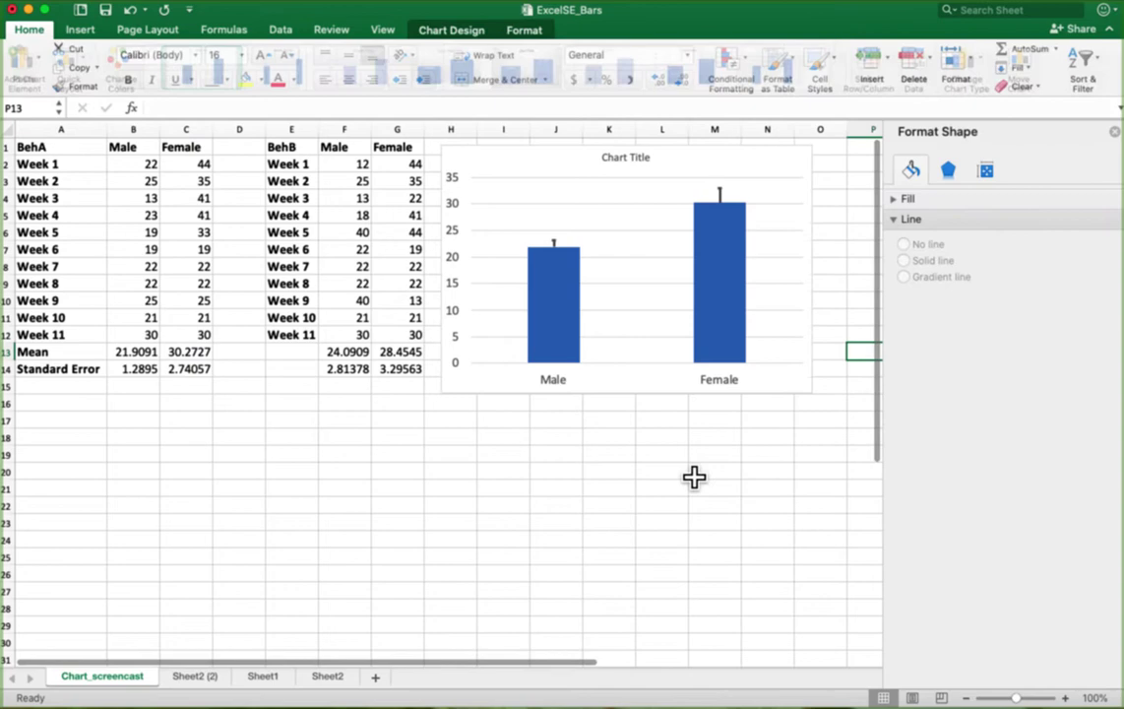
{"action": "left_click", "coordinate": [687, 477]}
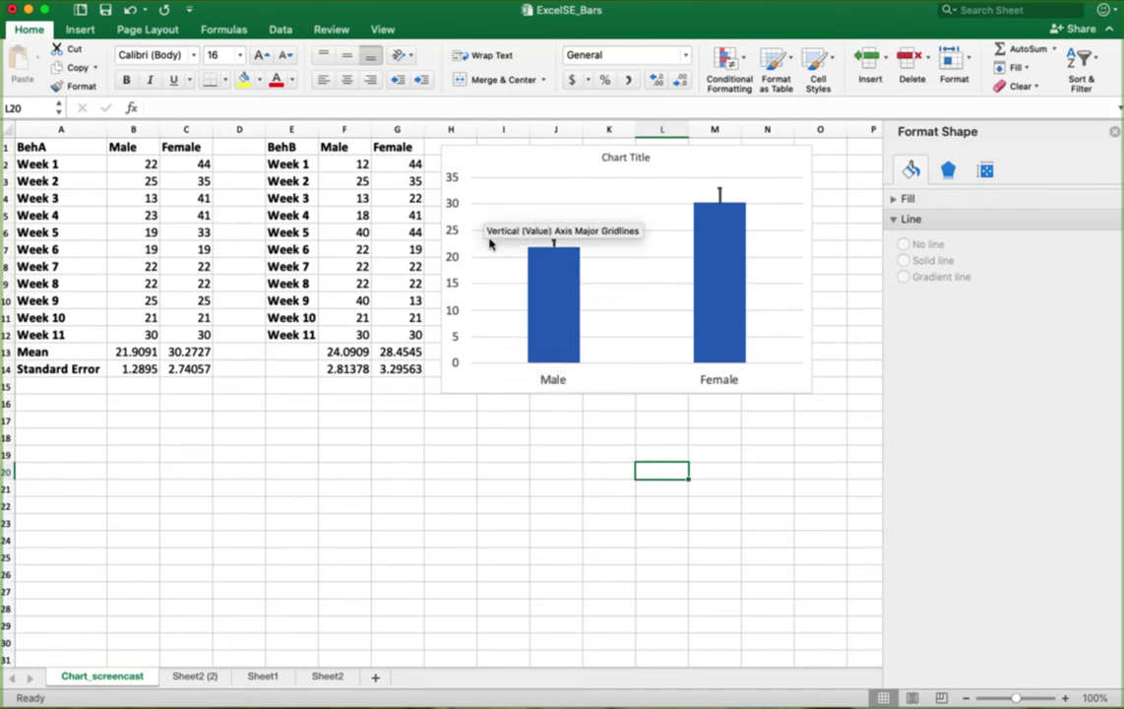
{"action": "left_click", "coordinate": [492, 164]}
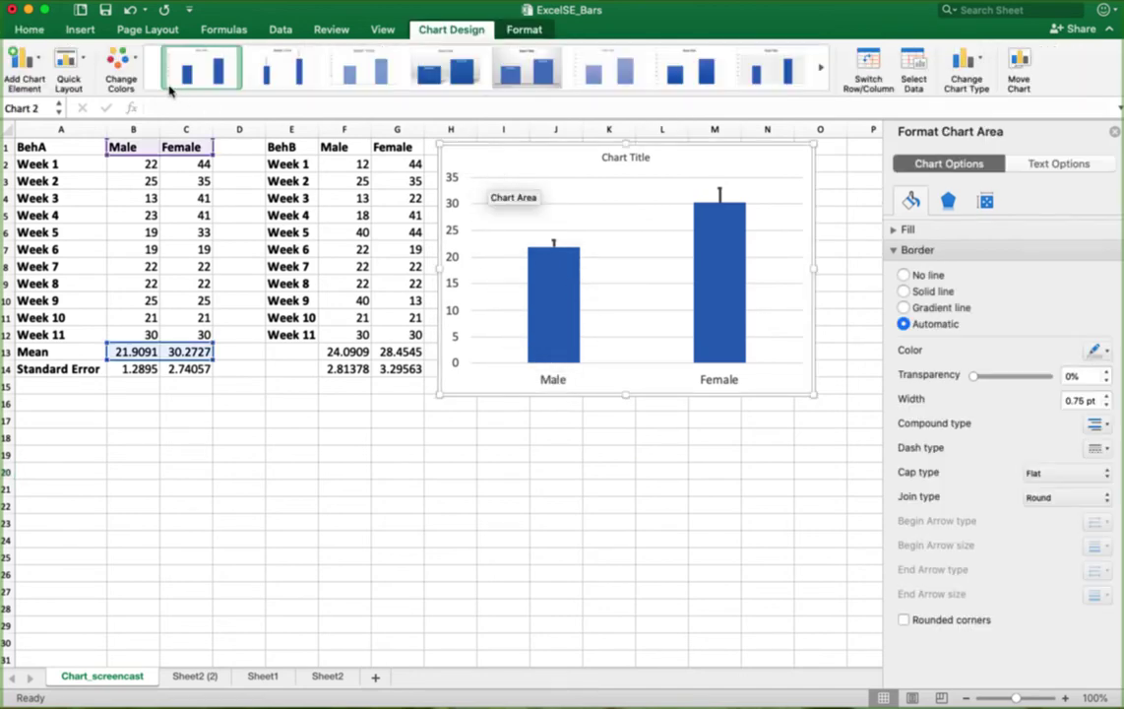
Step: Add a primary horizontal axis title reading 'Gender'
{"action": "left_click", "coordinate": [39, 65]}
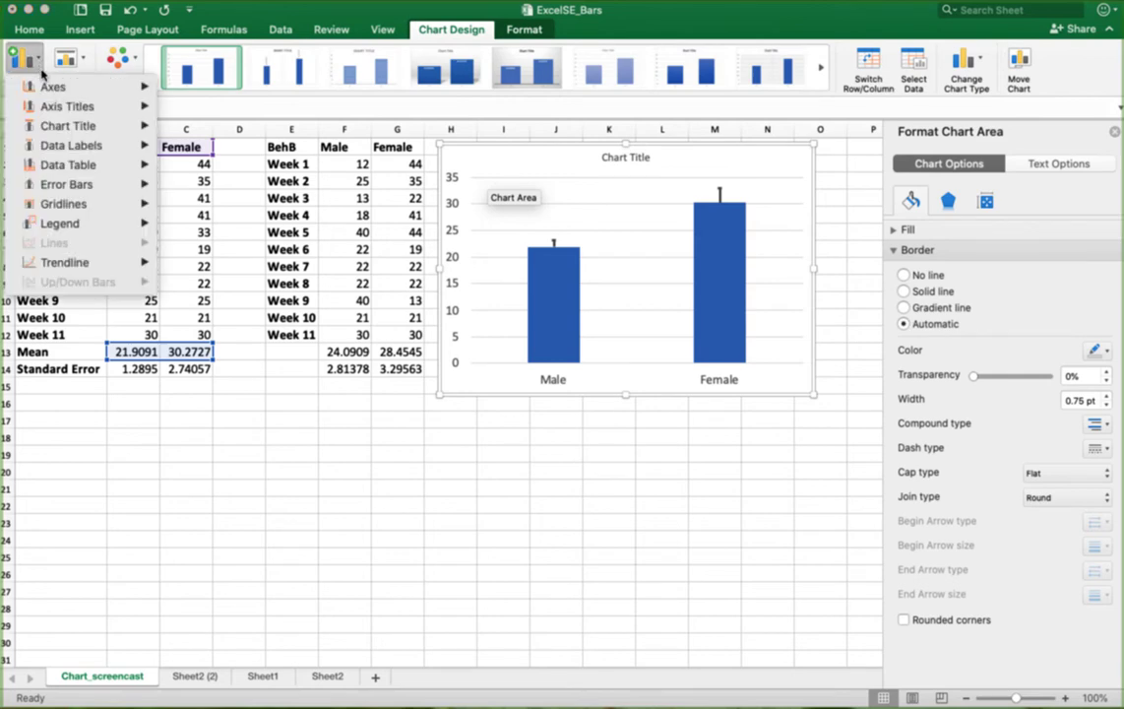
{"action": "mouse_move", "coordinate": [57, 110]}
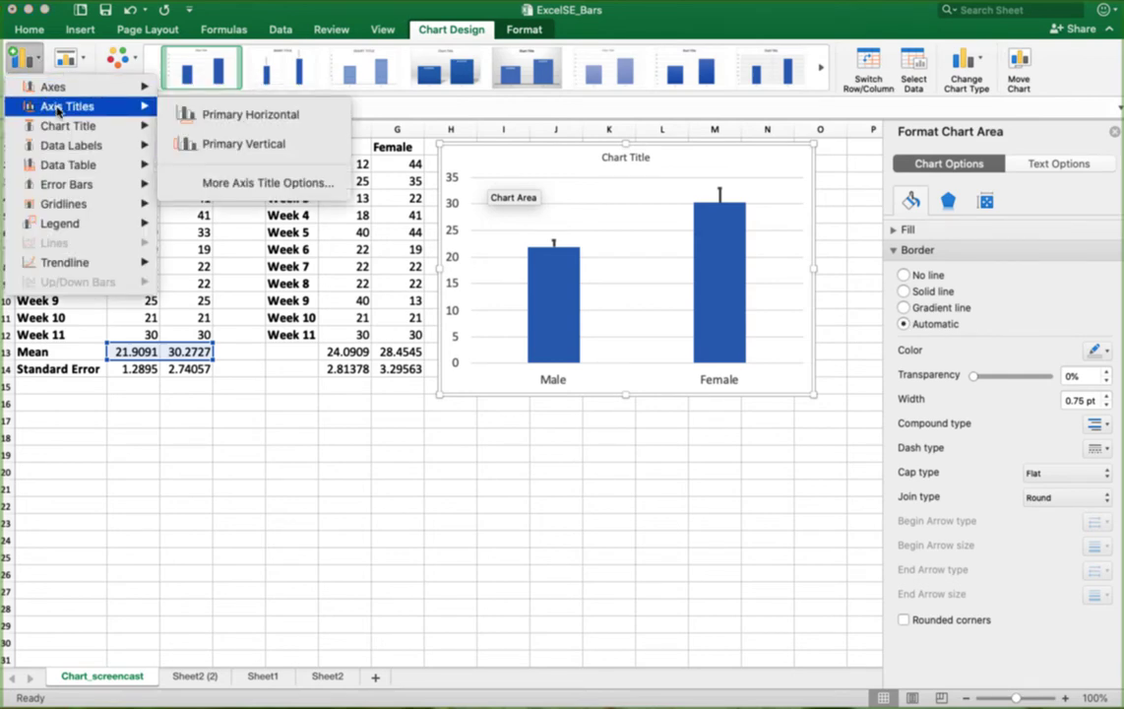
{"action": "left_click", "coordinate": [250, 115]}
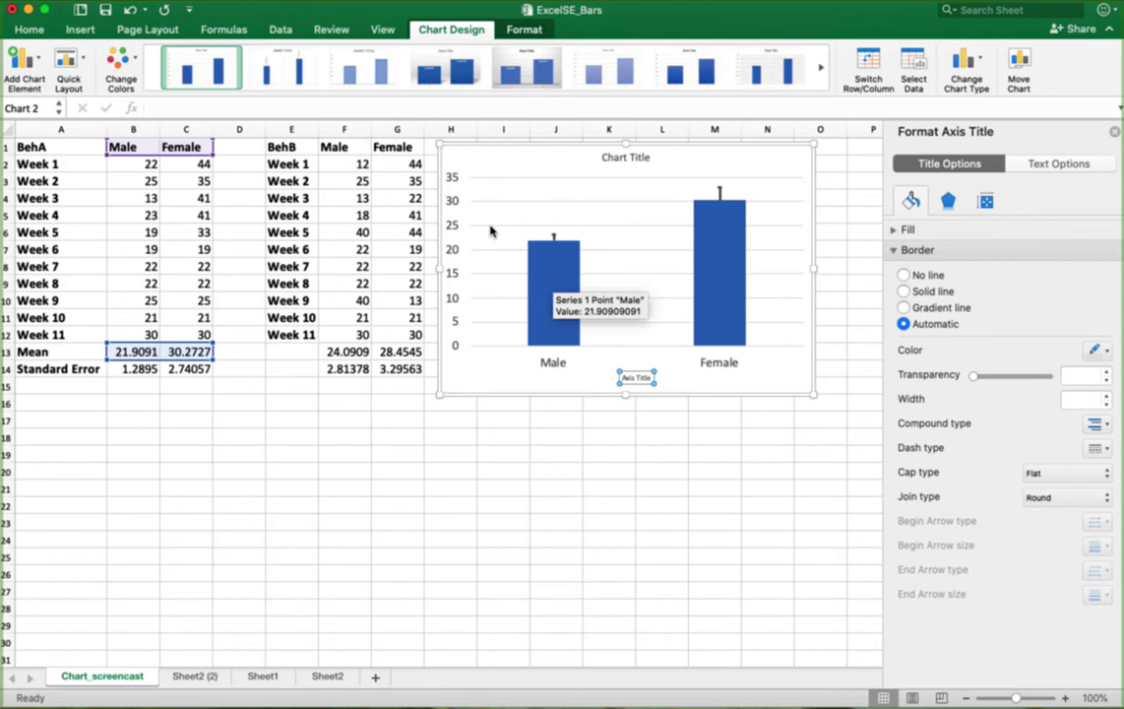
{"action": "triple_click", "coordinate": [644, 380]}
{"action": "type", "text": "Gender"}
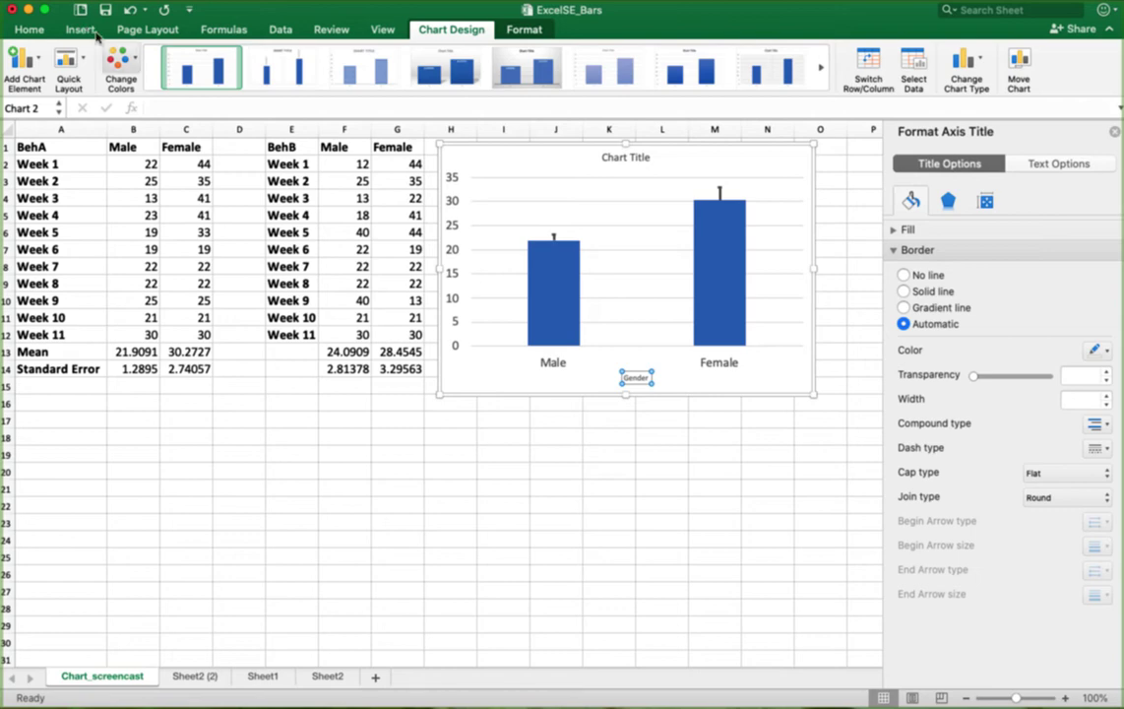
Step: Add a primary vertical axis title reading 'Mean Percent'
{"action": "left_click", "coordinate": [37, 61]}
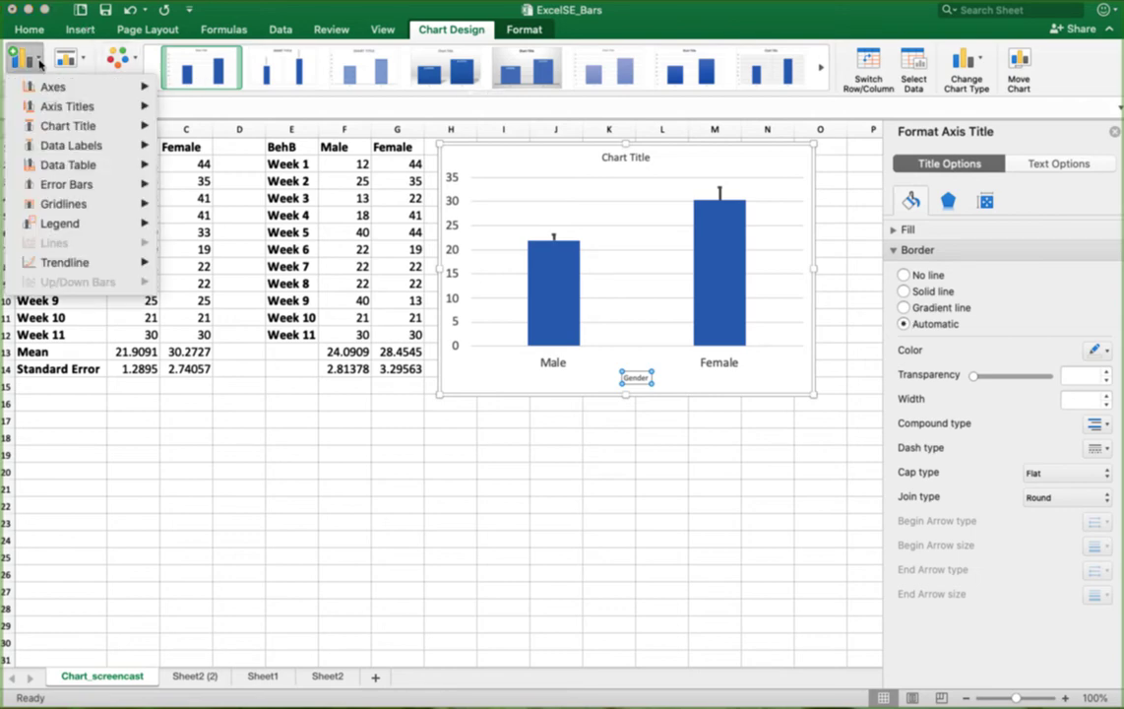
{"action": "mouse_move", "coordinate": [66, 114]}
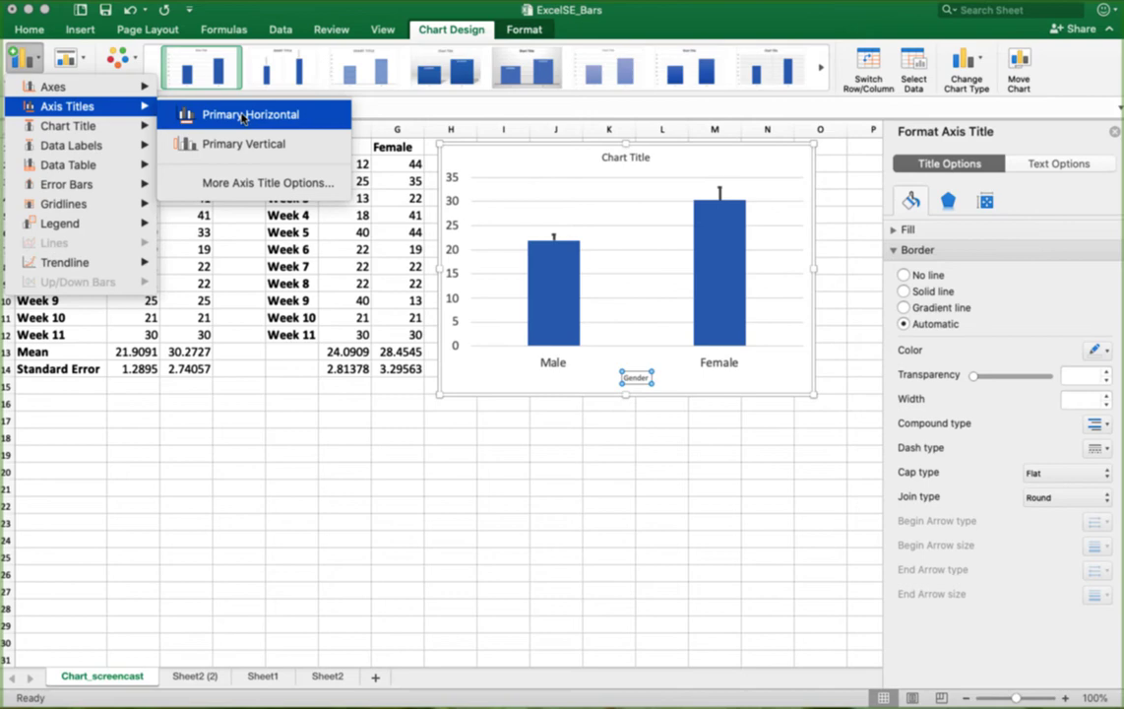
{"action": "left_click", "coordinate": [226, 144]}
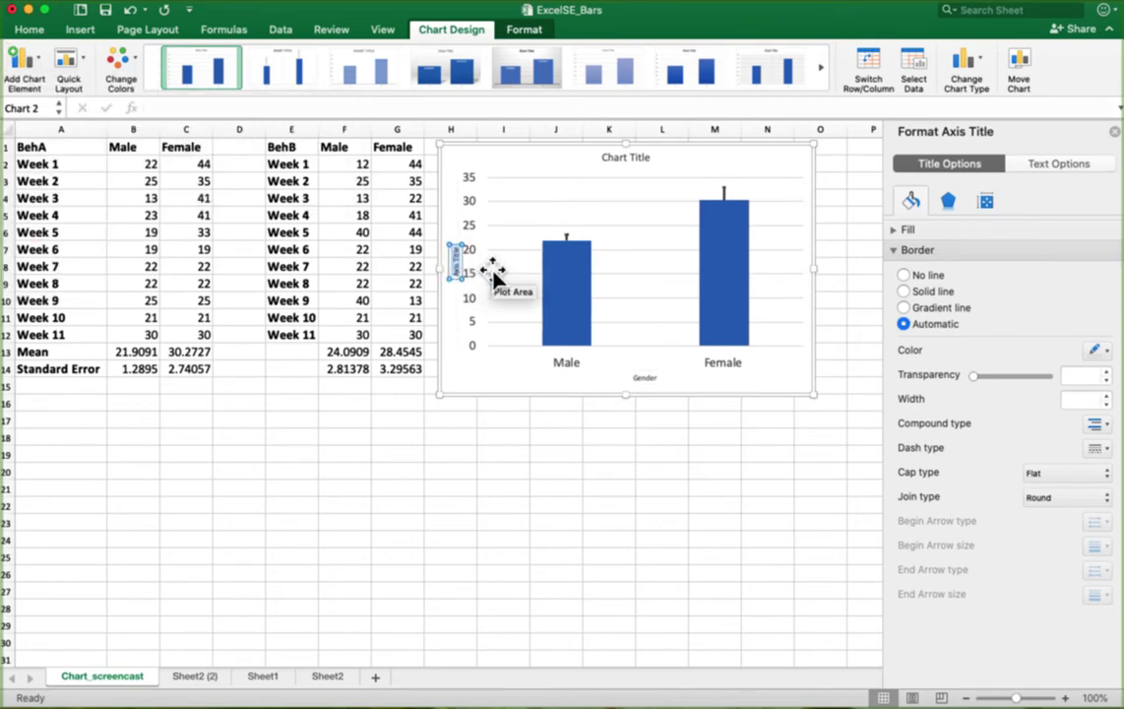
{"action": "type", "text": "Mean Percent"}
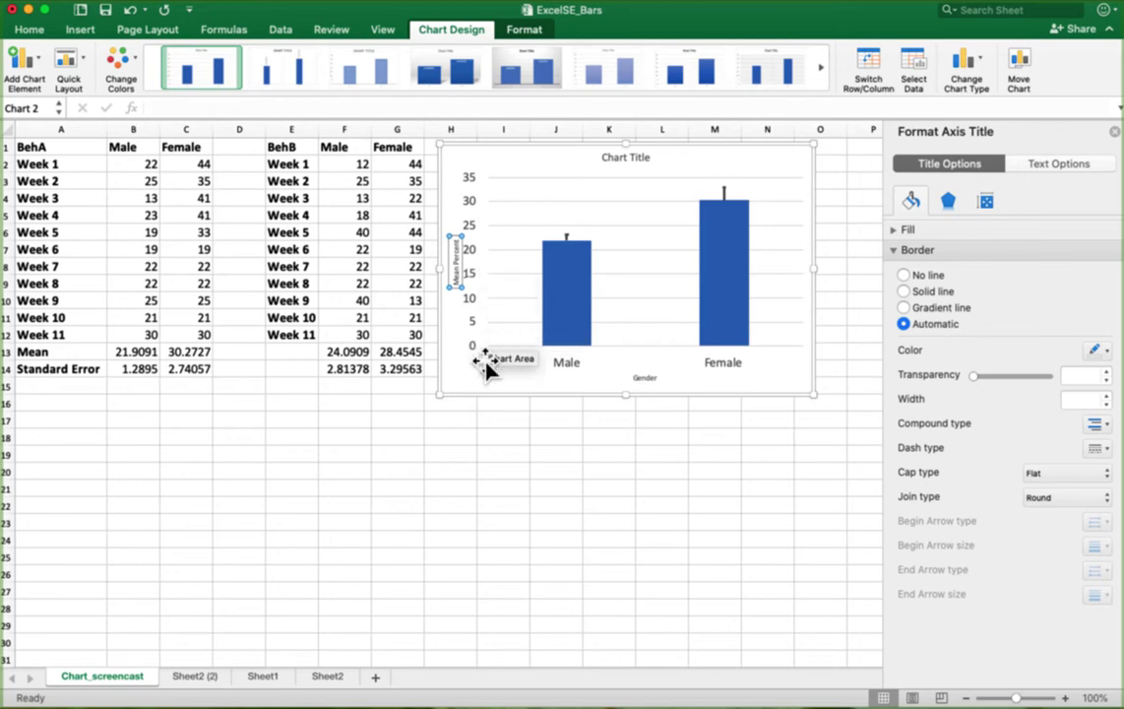
Step: Enlarge the Mean Percent vertical axis title to 16 pt
{"action": "left_click", "coordinate": [458, 249]}
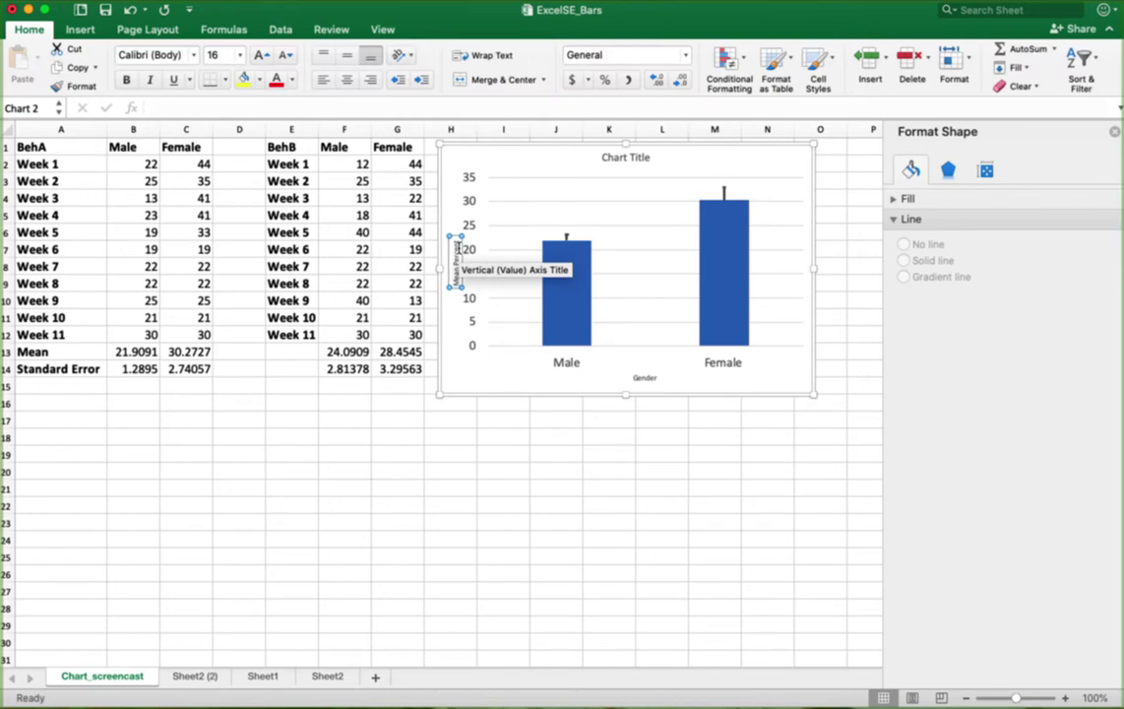
{"action": "left_click", "coordinate": [456, 254]}
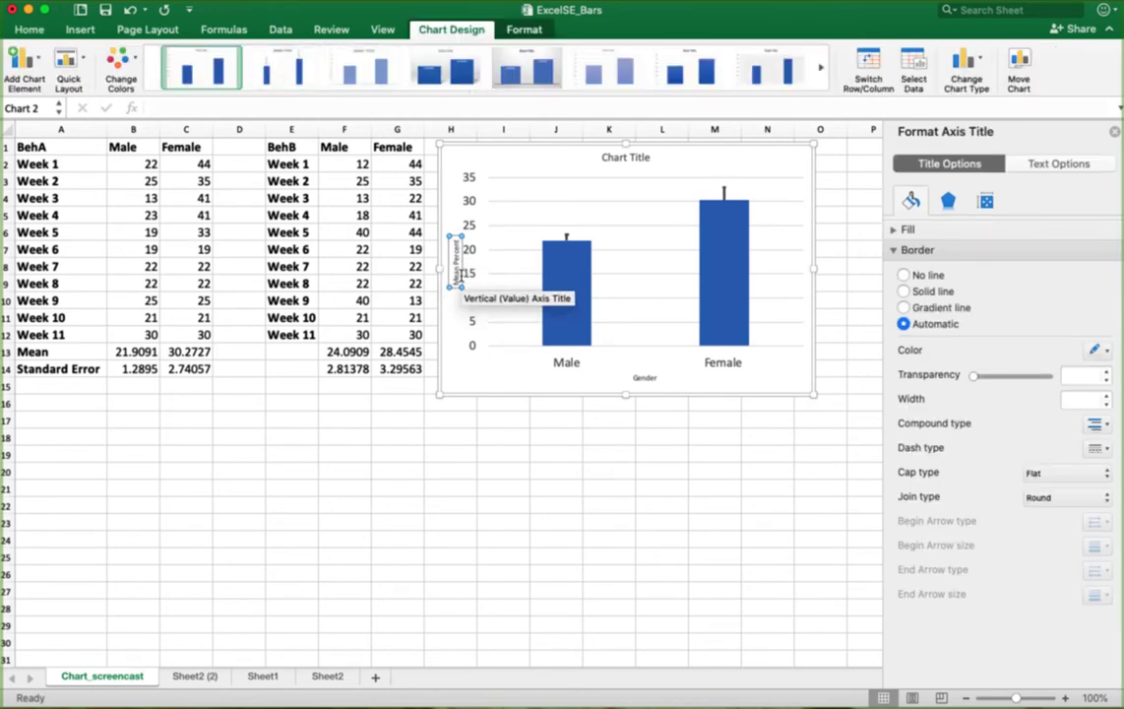
{"action": "left_click", "coordinate": [30, 30]}
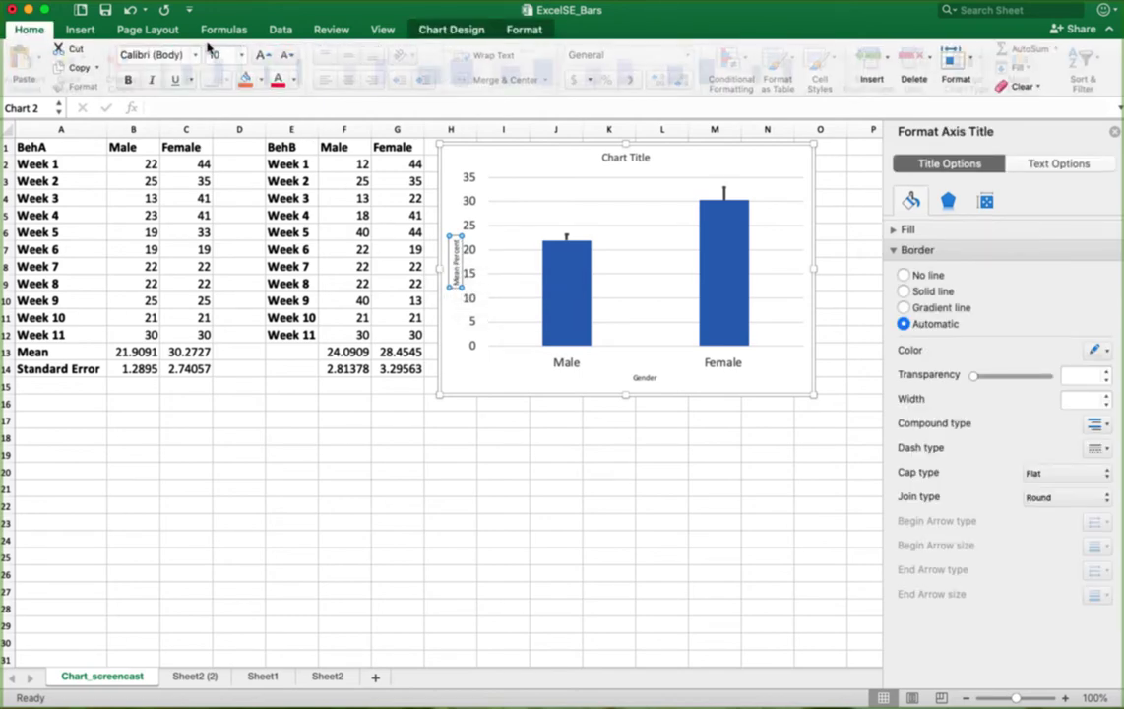
{"action": "left_click", "coordinate": [239, 55]}
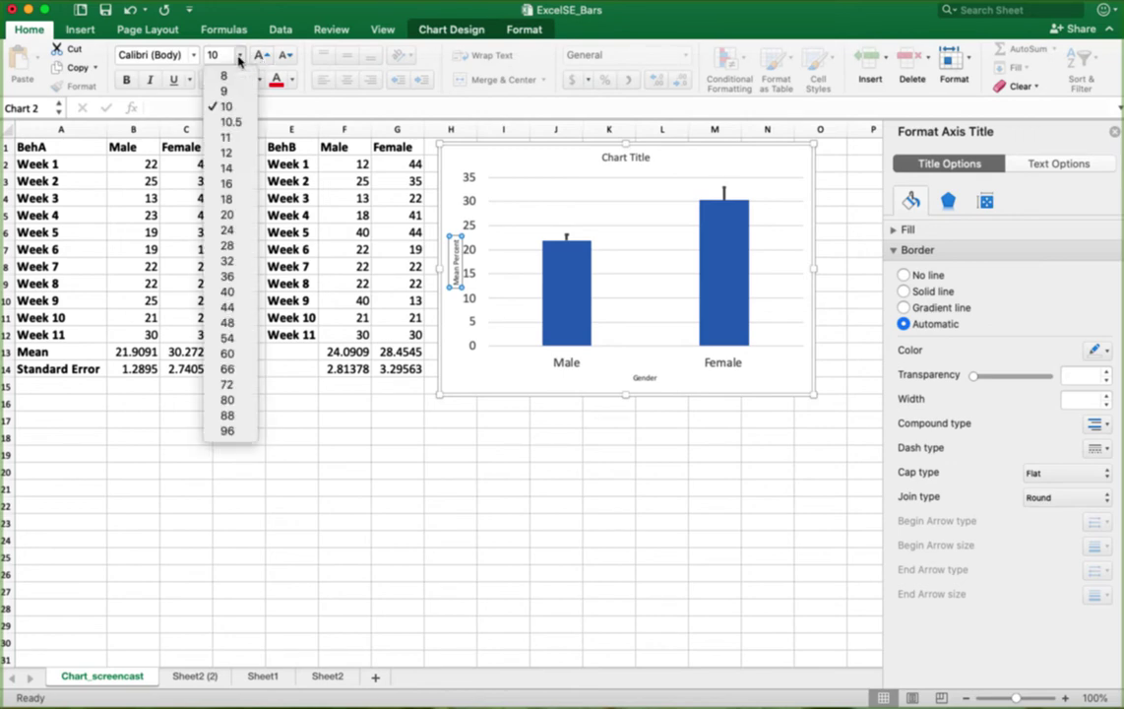
{"action": "left_click", "coordinate": [228, 184]}
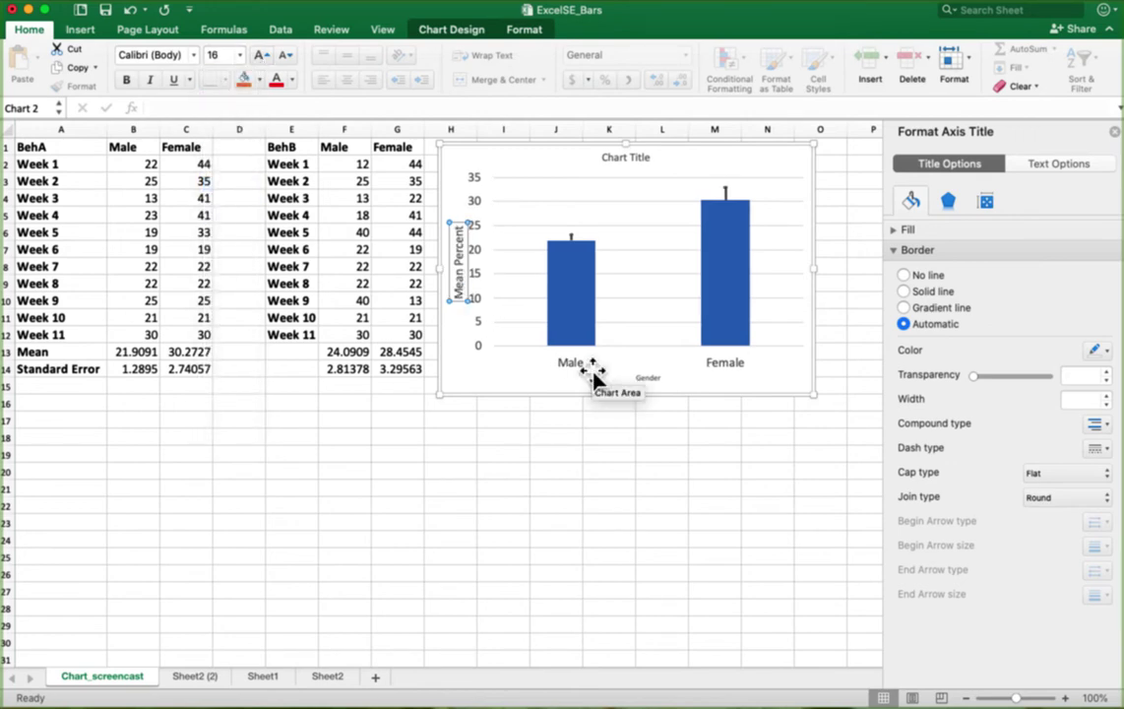
Step: Set the Gender axis title to size 16 and shift the chart slightly right
{"action": "left_click", "coordinate": [648, 378]}
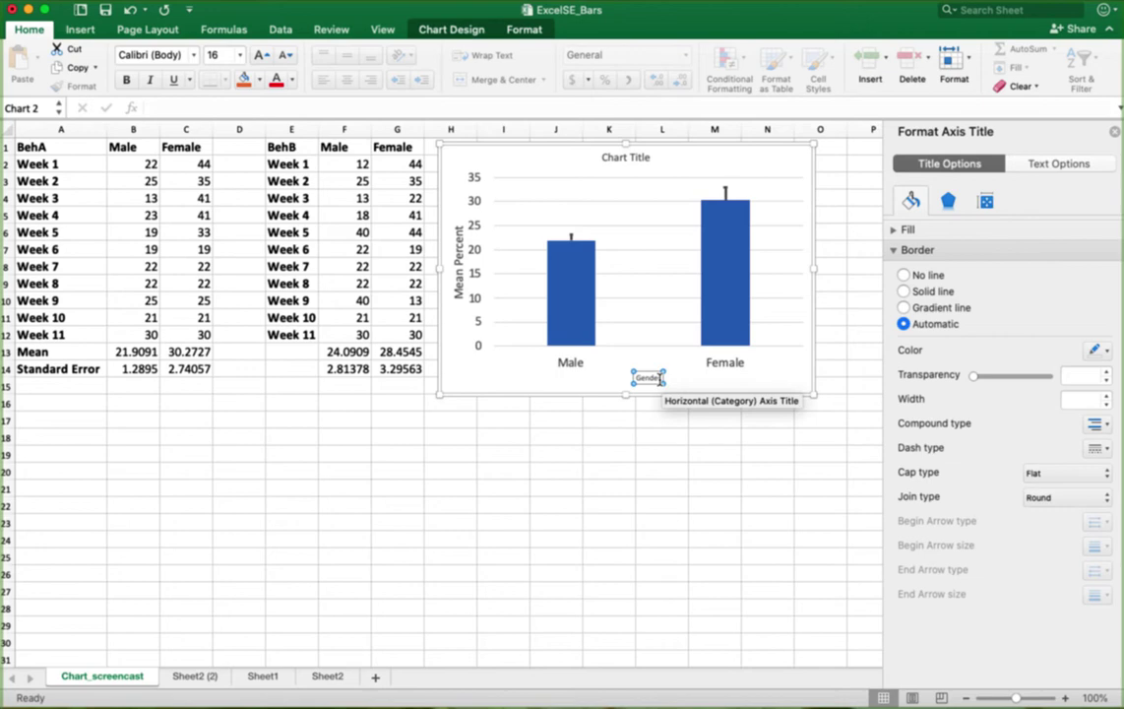
{"action": "left_click", "coordinate": [239, 56]}
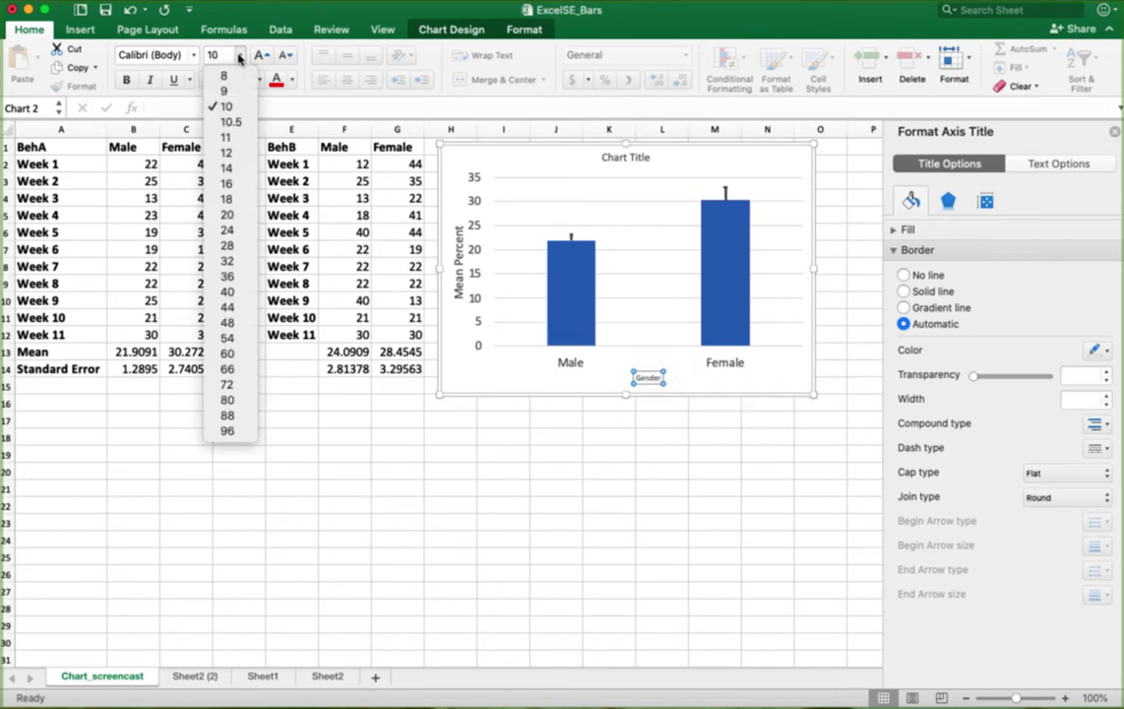
{"action": "left_click", "coordinate": [226, 185]}
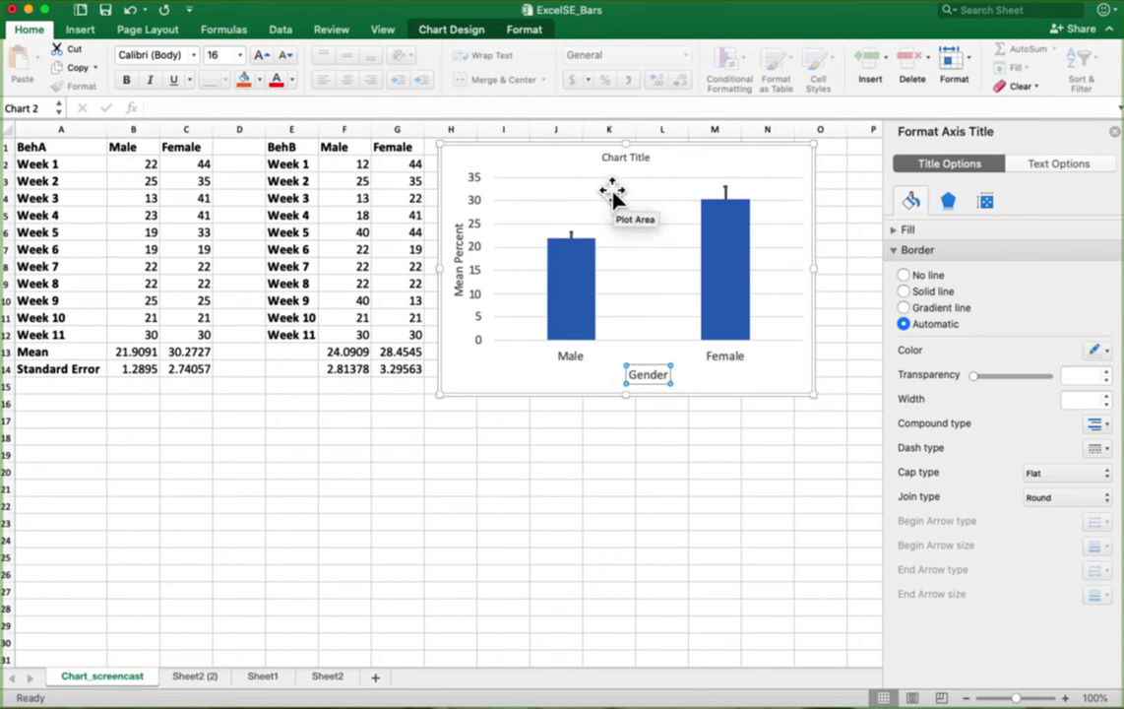
{"action": "left_click", "coordinate": [638, 160]}
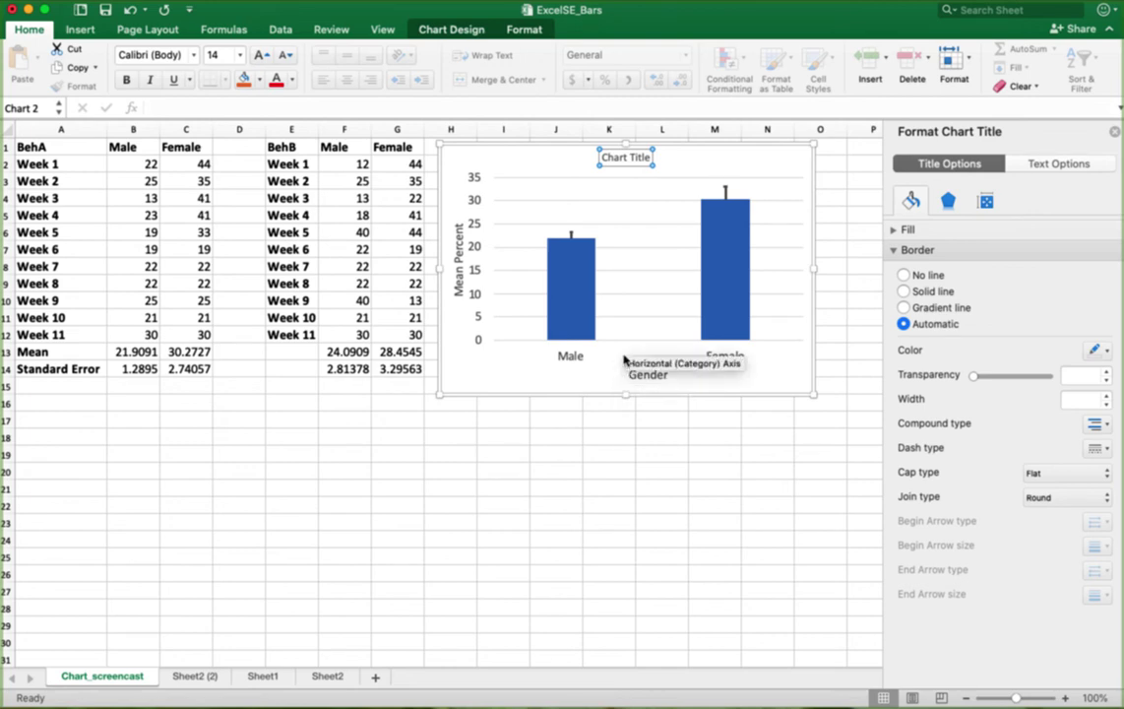
{"action": "left_click_drag", "start_coordinate": [721, 164], "coordinate": [751, 152]}
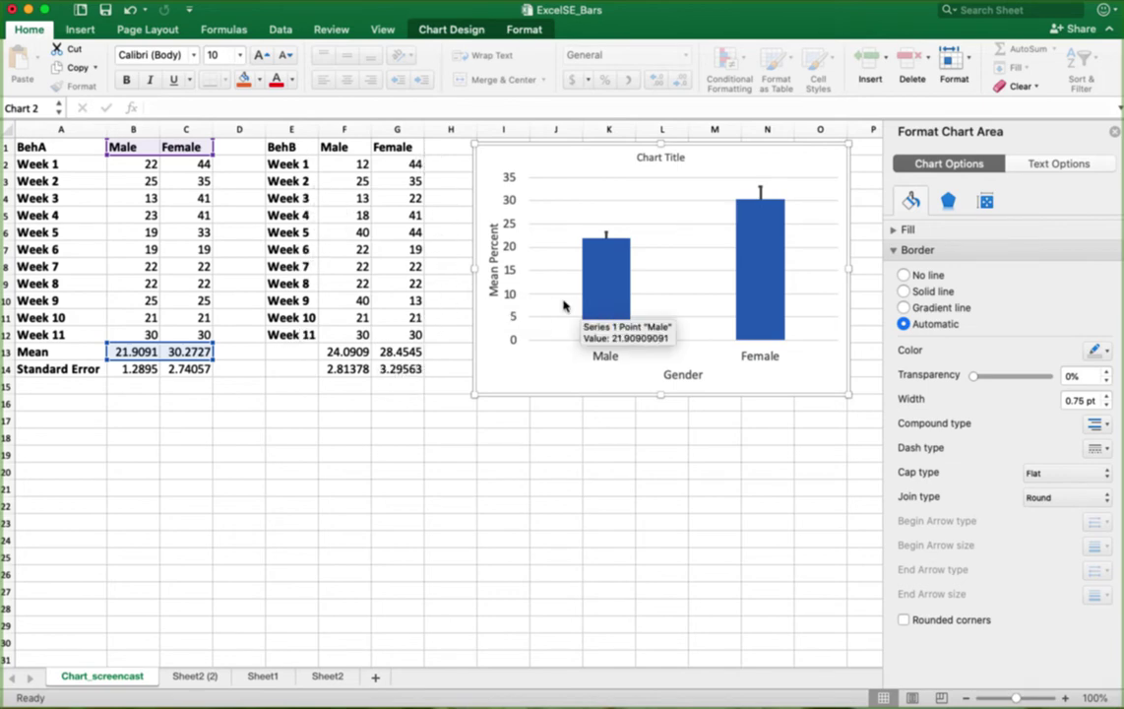
Step: In Select Data, name the first series from cell A1 (BehA)
{"action": "left_click", "coordinate": [667, 306]}
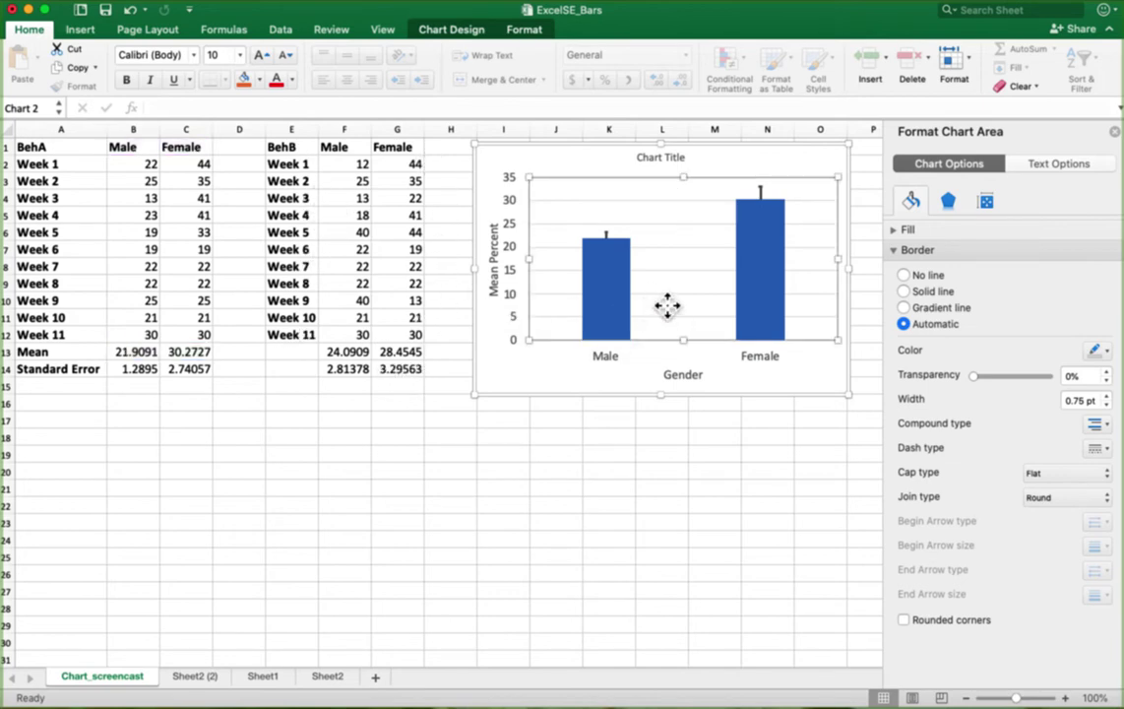
{"action": "right_click", "coordinate": [667, 307]}
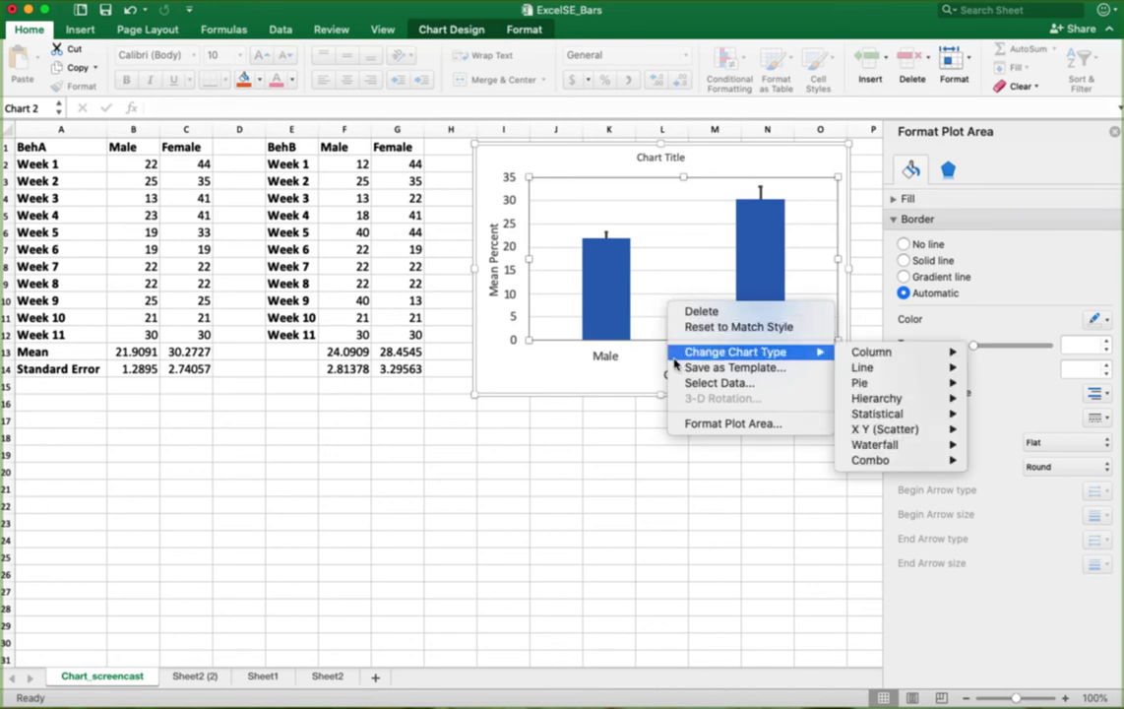
{"action": "left_click", "coordinate": [698, 383]}
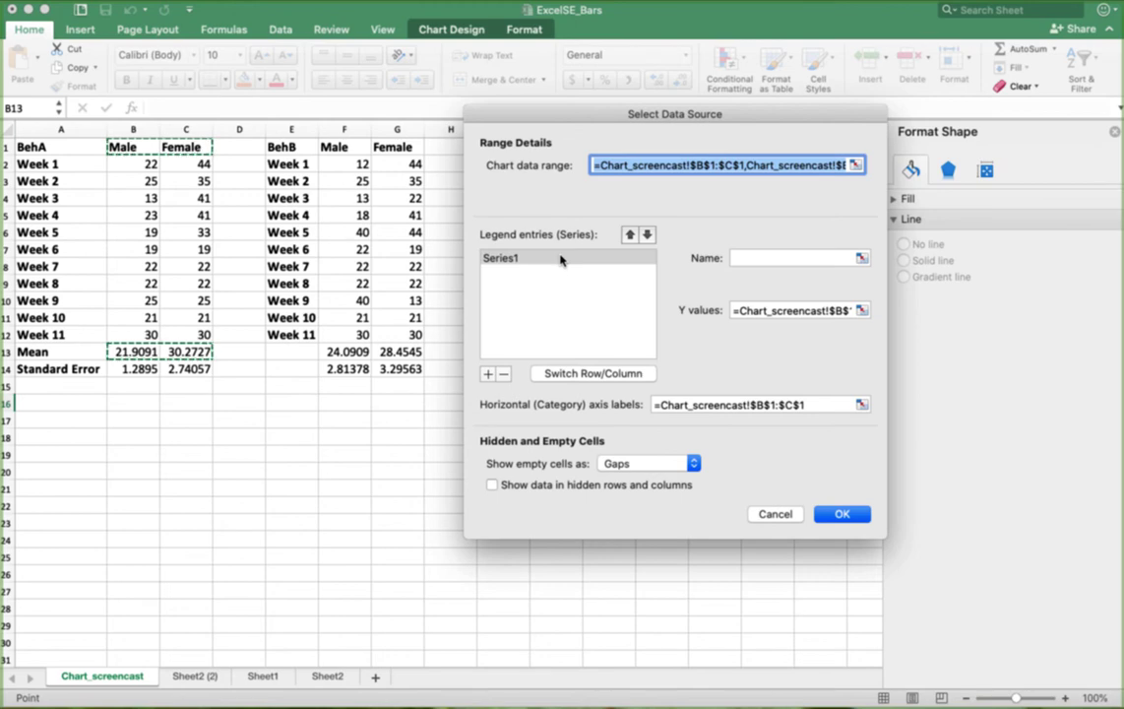
{"action": "left_click", "coordinate": [755, 256]}
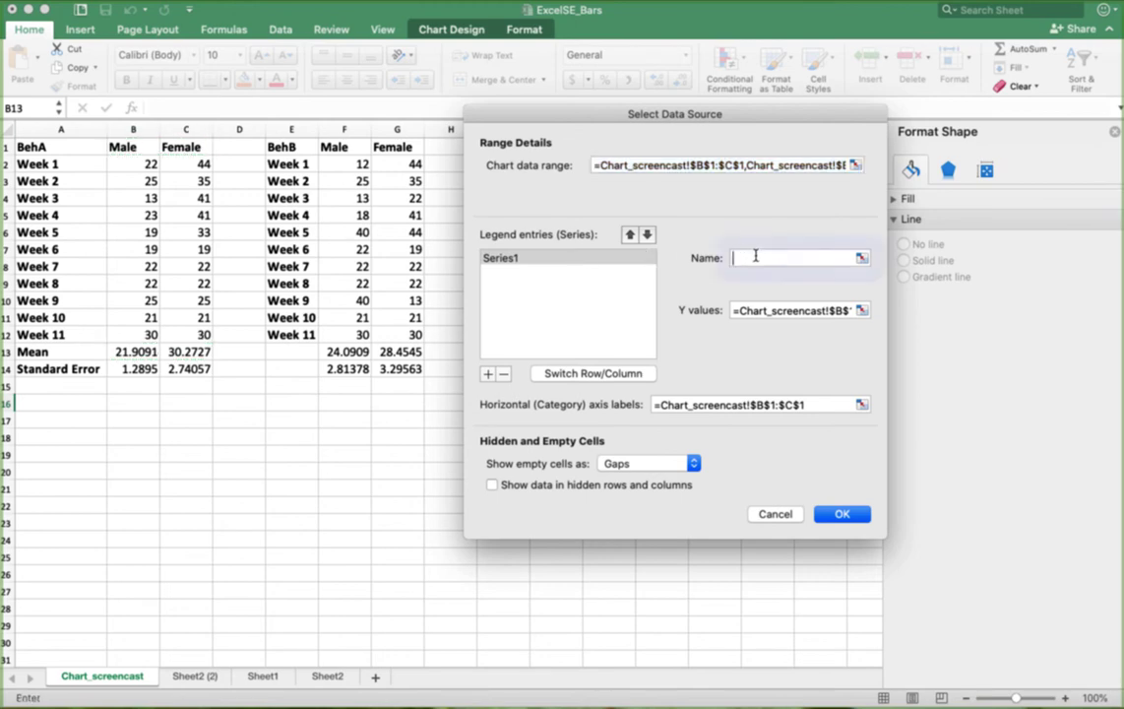
{"action": "left_click", "coordinate": [80, 153]}
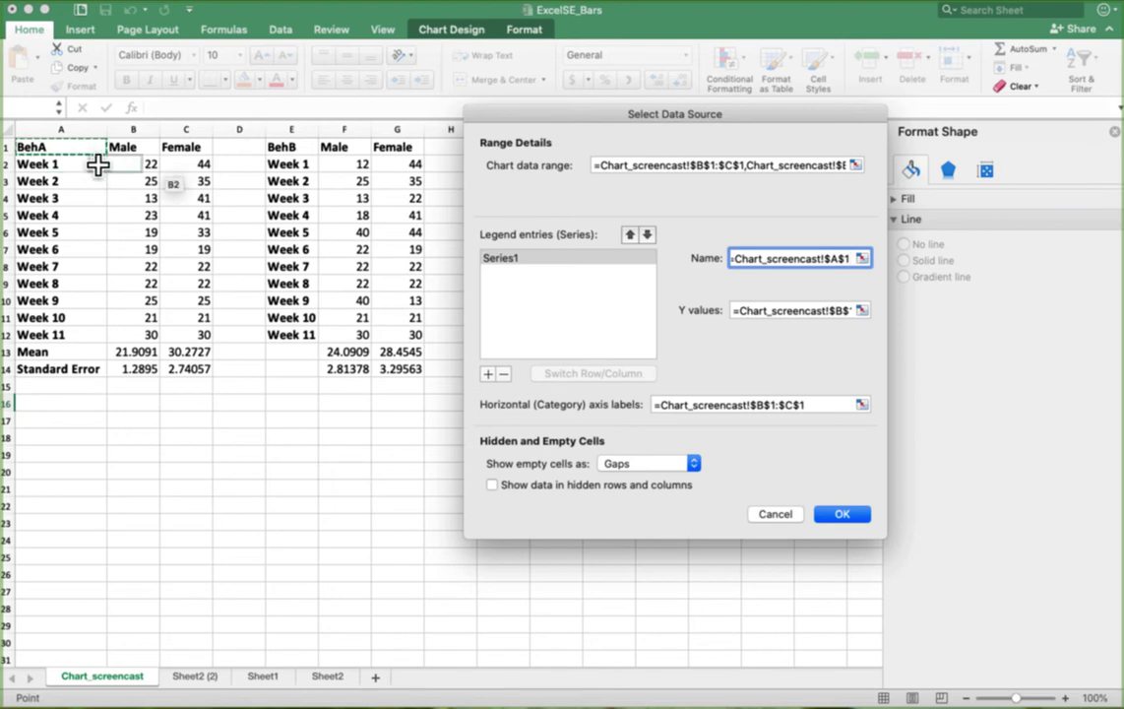
Step: Add a BehB series named from E1, values F13:G13, labels B1:C1 (Male, Female)
{"action": "left_click", "coordinate": [488, 374]}
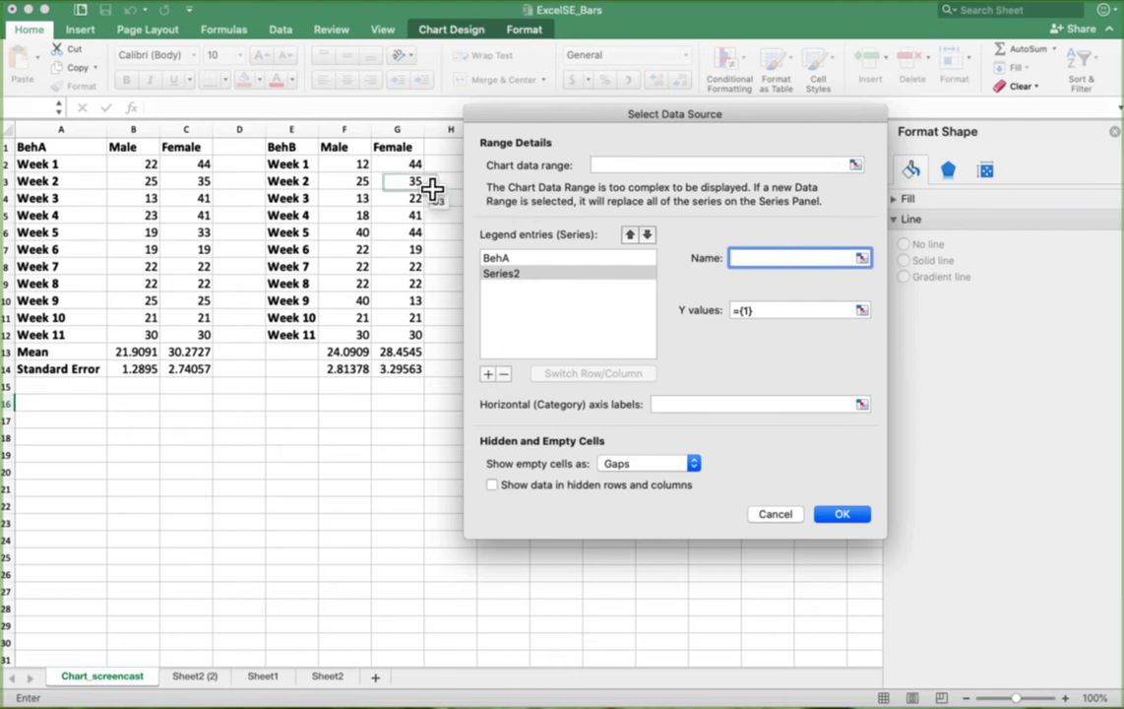
{"action": "left_click", "coordinate": [299, 147]}
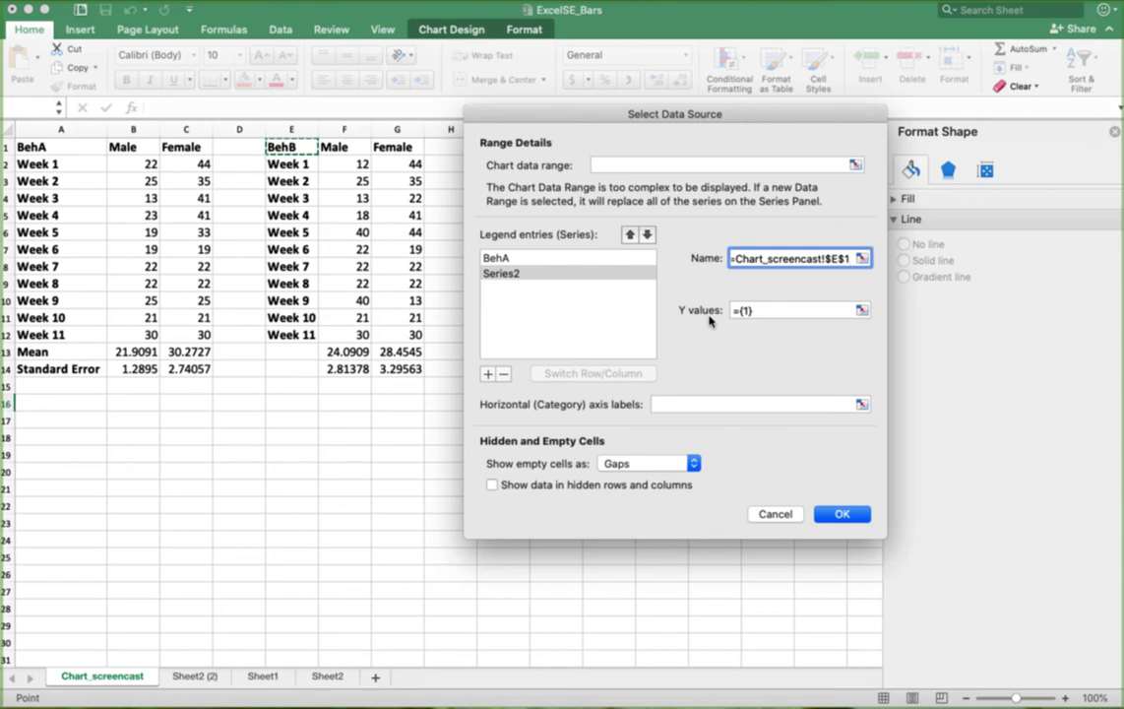
{"action": "left_click", "coordinate": [760, 312]}
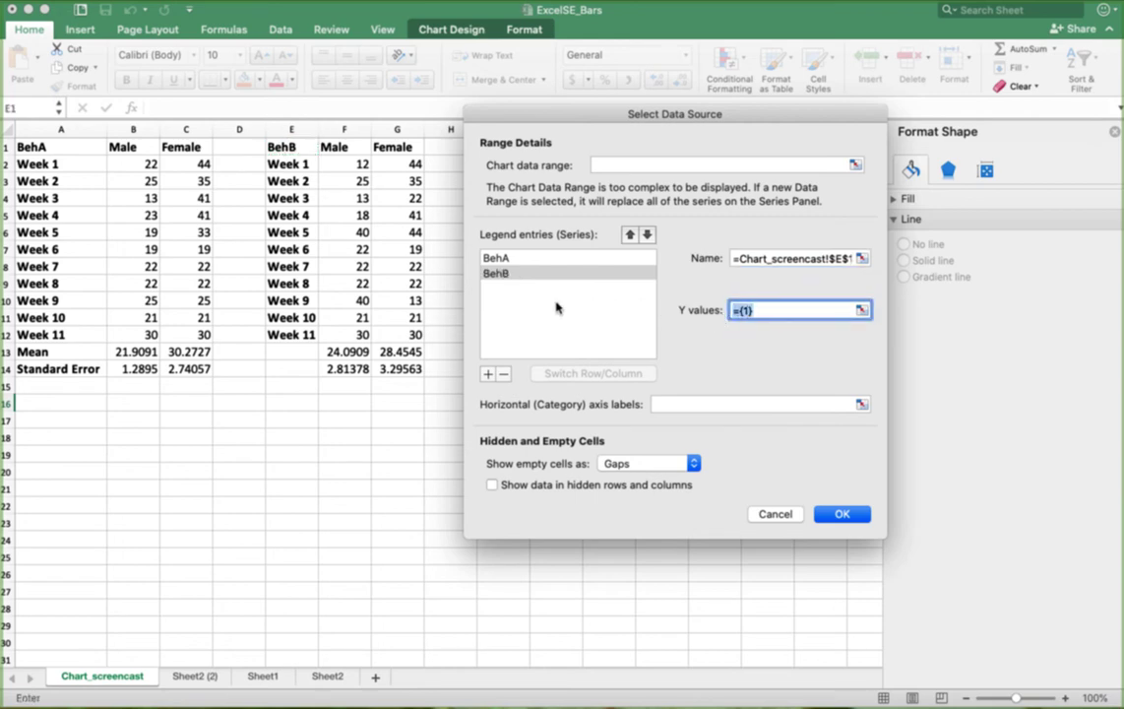
{"action": "left_click", "coordinate": [345, 350]}
{"action": "left_click_drag", "start_coordinate": [368, 357], "coordinate": [409, 355]}
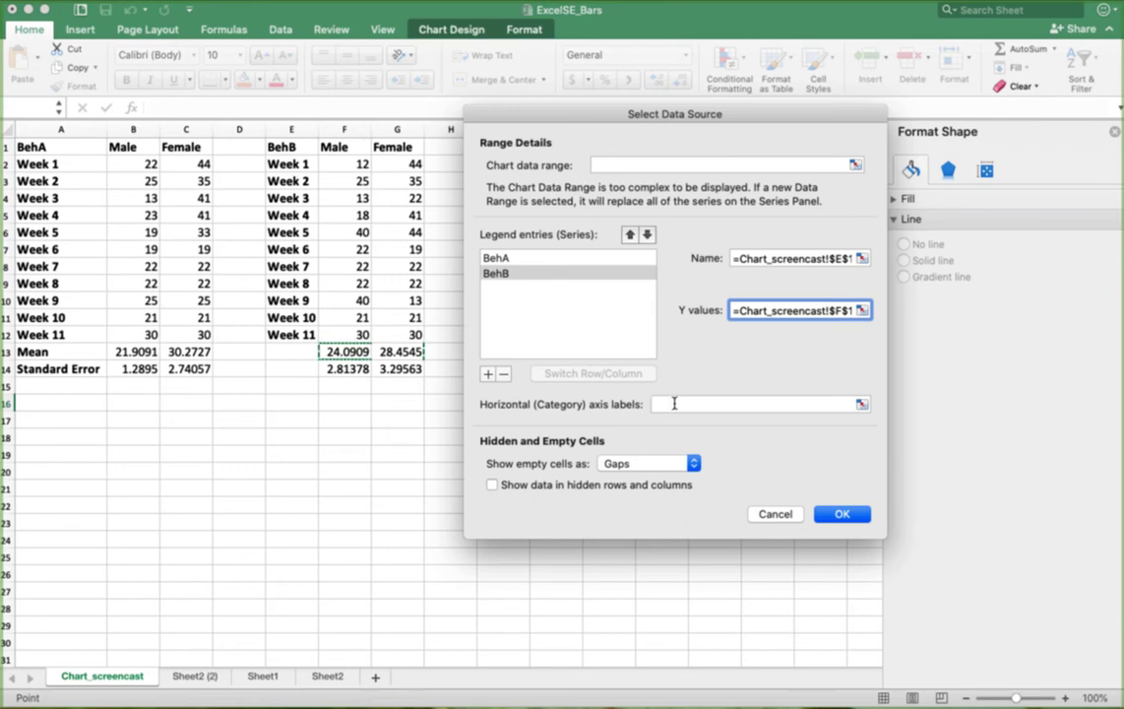
{"action": "left_click", "coordinate": [674, 404]}
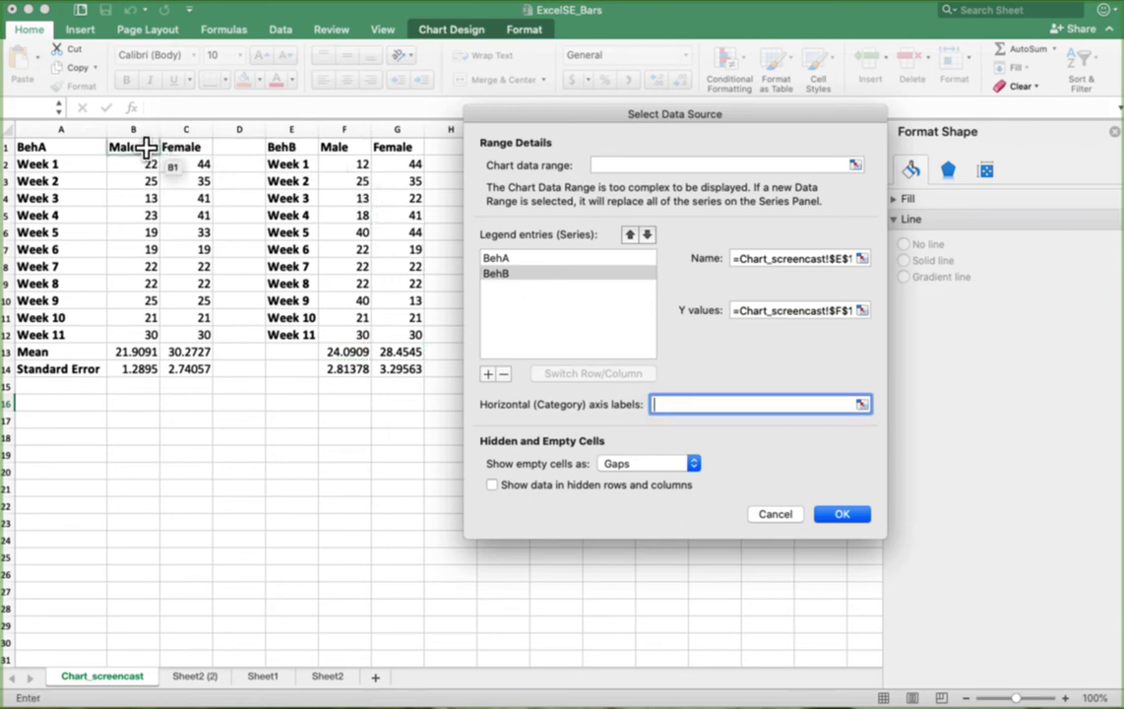
{"action": "left_click_drag", "start_coordinate": [145, 146], "coordinate": [182, 148]}
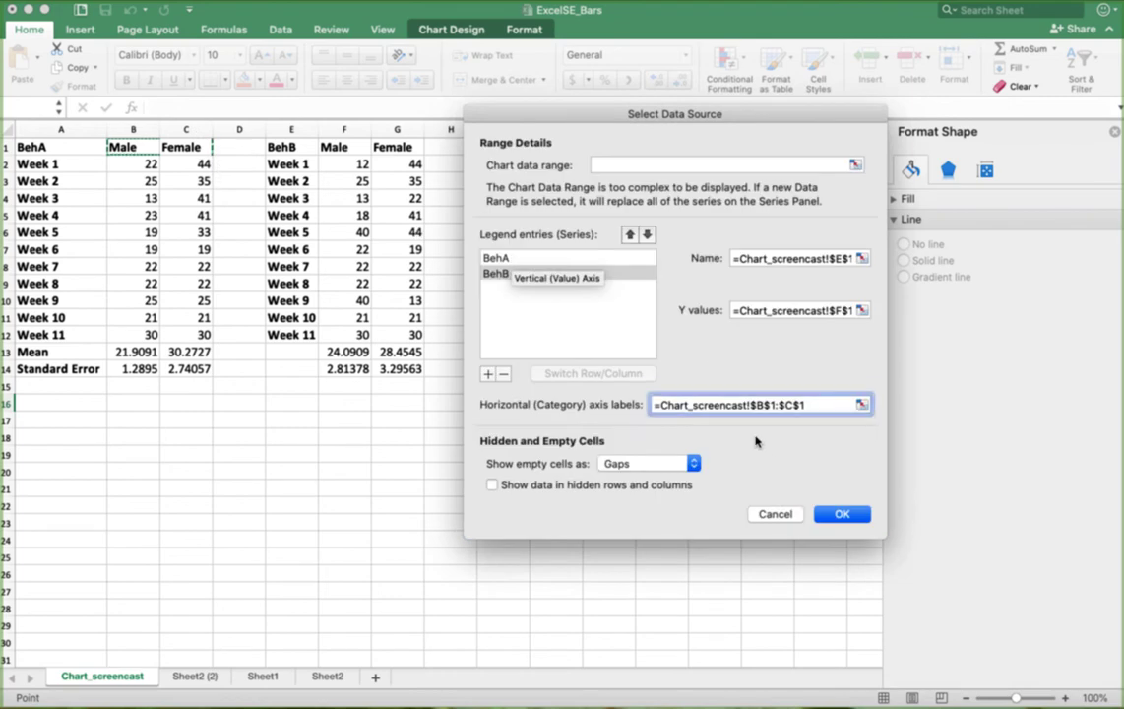
{"action": "left_click", "coordinate": [842, 514]}
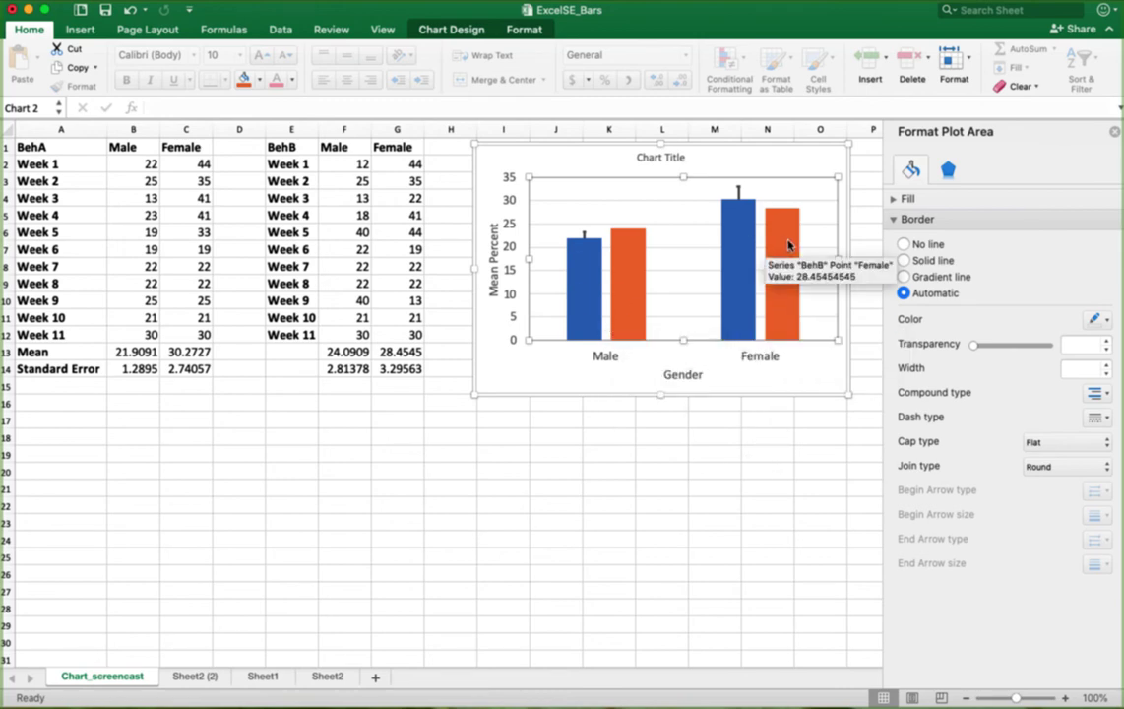
Step: Add error bars to the orange BehB series and open their full settings
{"action": "left_click", "coordinate": [627, 259]}
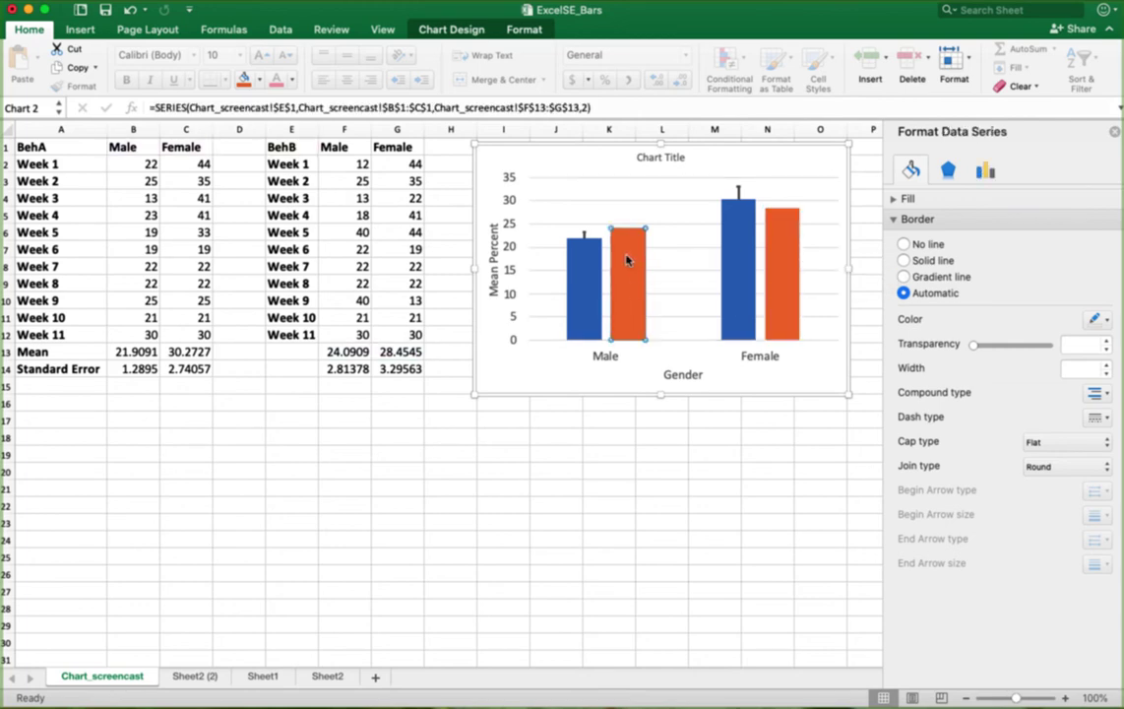
{"action": "left_click", "coordinate": [627, 259]}
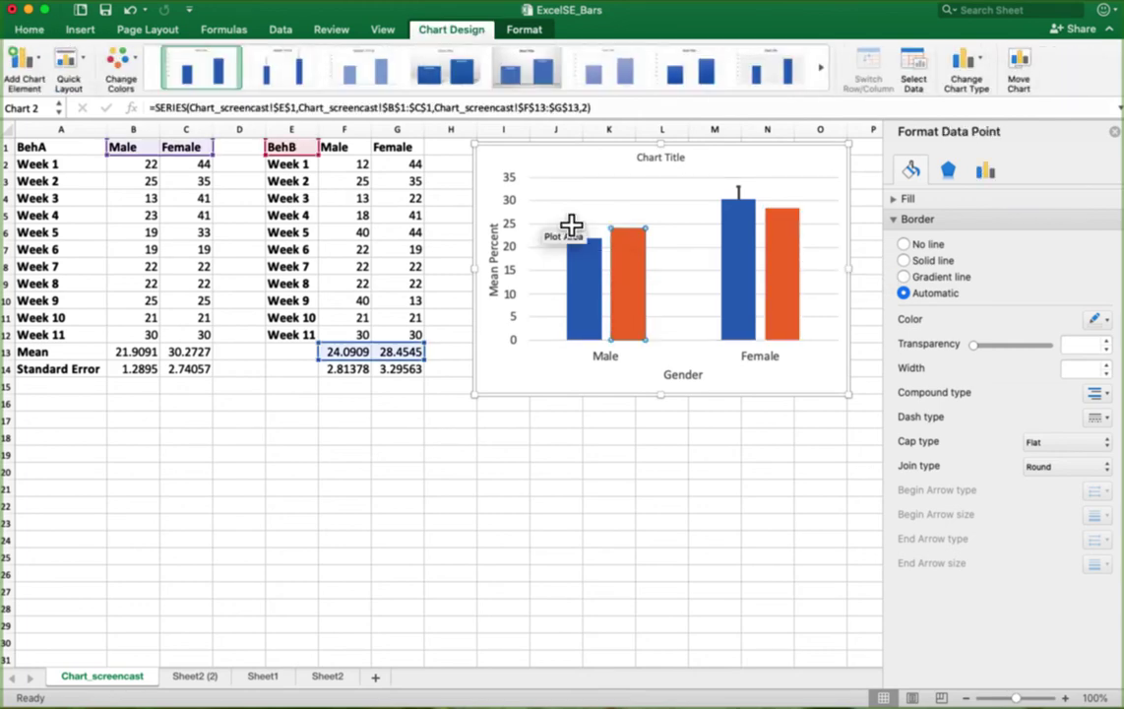
{"action": "left_click", "coordinate": [37, 61]}
{"action": "mouse_move", "coordinate": [78, 194]}
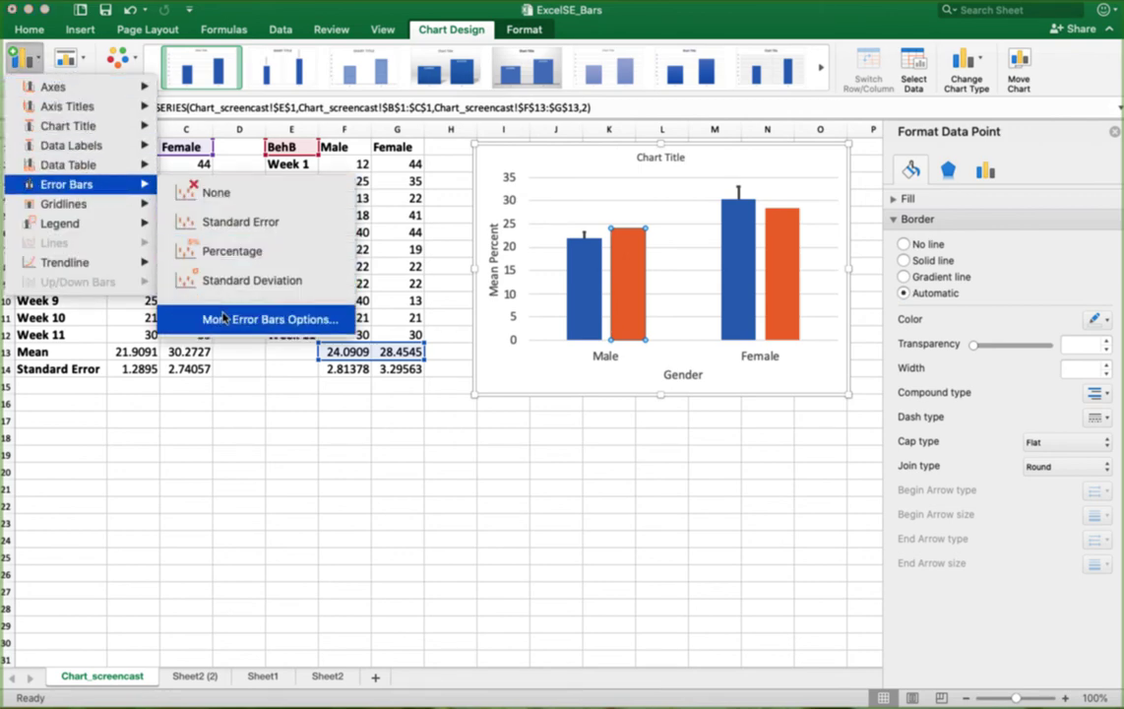
{"action": "left_click", "coordinate": [223, 318]}
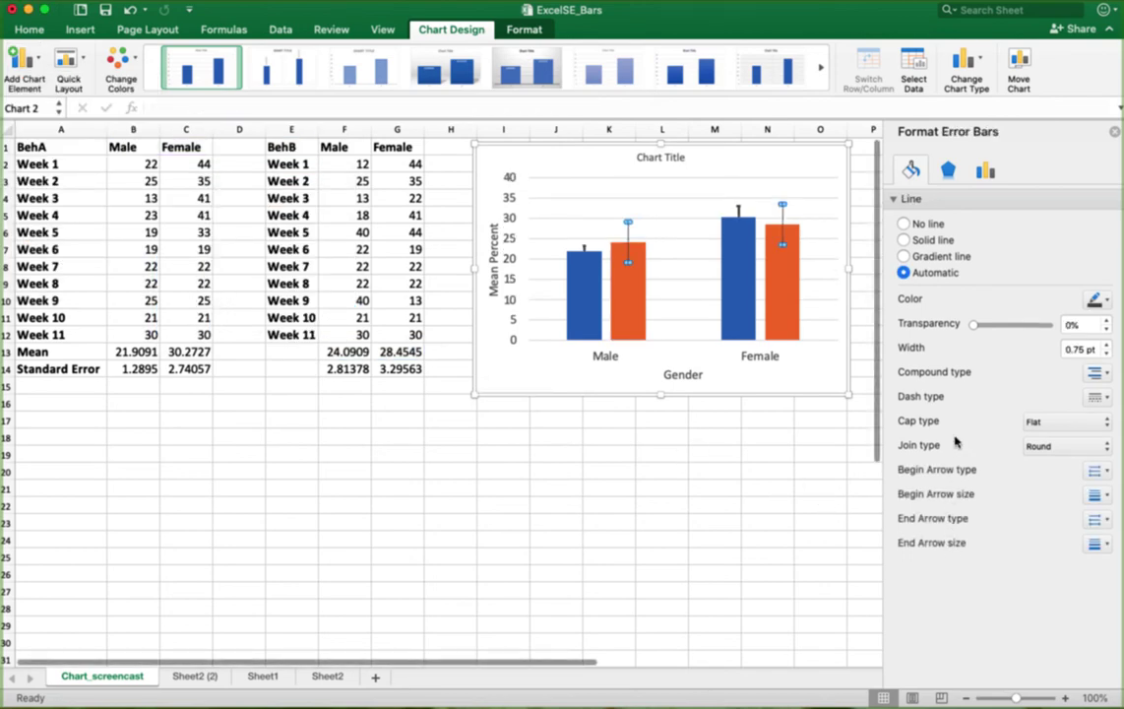
Step: Use custom error values F14:G14 for both directions, showing Plus direction only
{"action": "left_click", "coordinate": [983, 173]}
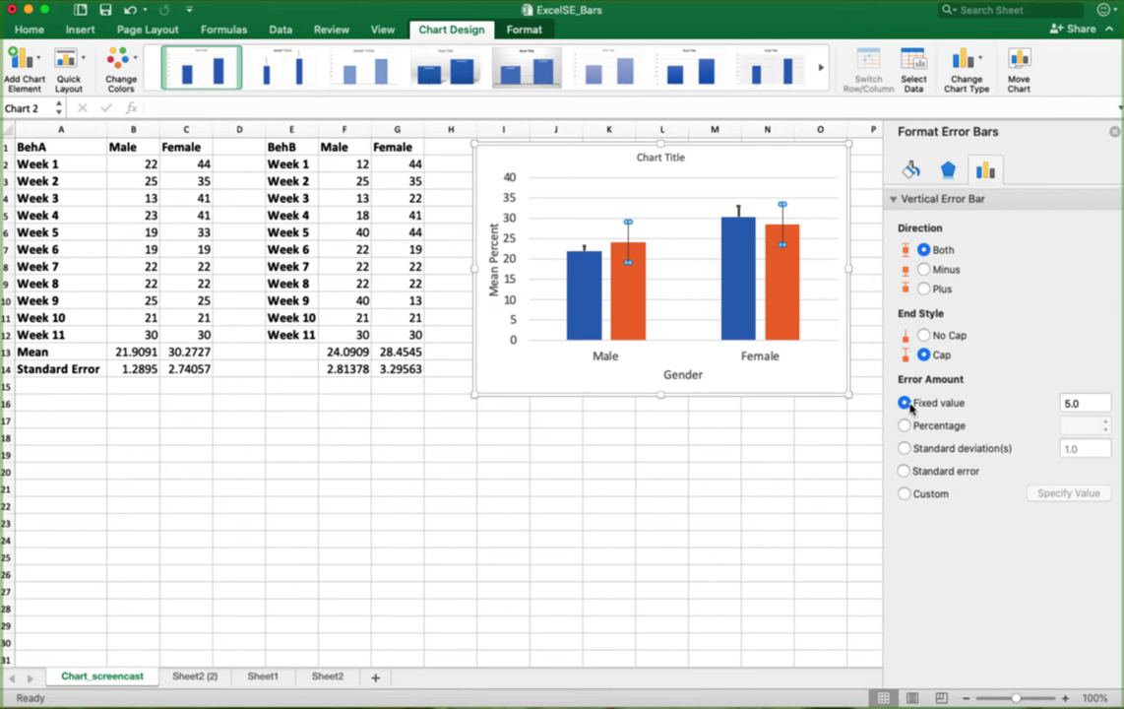
{"action": "left_click", "coordinate": [1090, 402]}
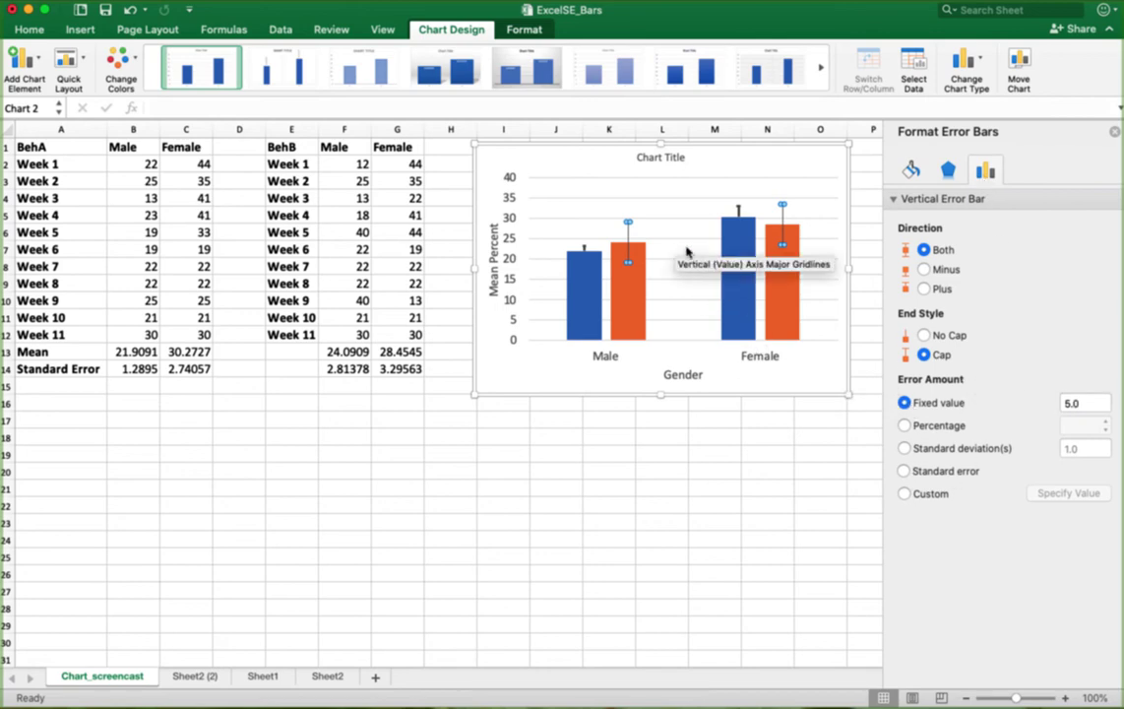
{"action": "left_click", "coordinate": [904, 495]}
{"action": "left_click", "coordinate": [1062, 494]}
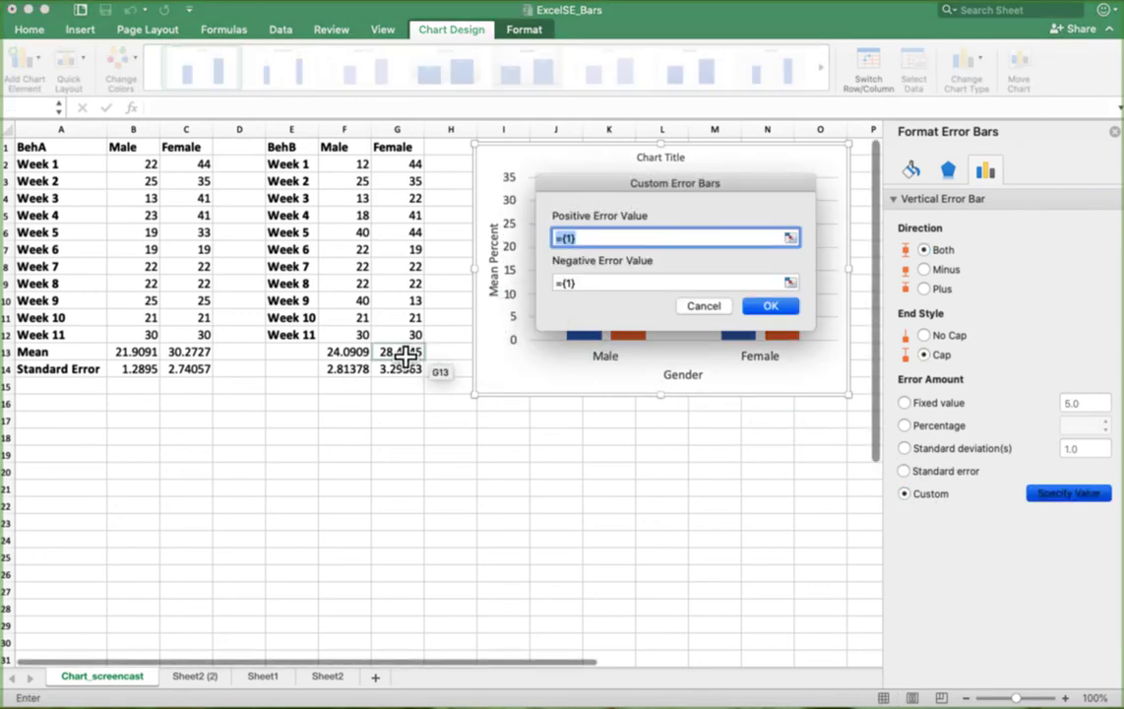
{"action": "left_click_drag", "start_coordinate": [354, 374], "coordinate": [407, 373]}
{"action": "left_click", "coordinate": [595, 283]}
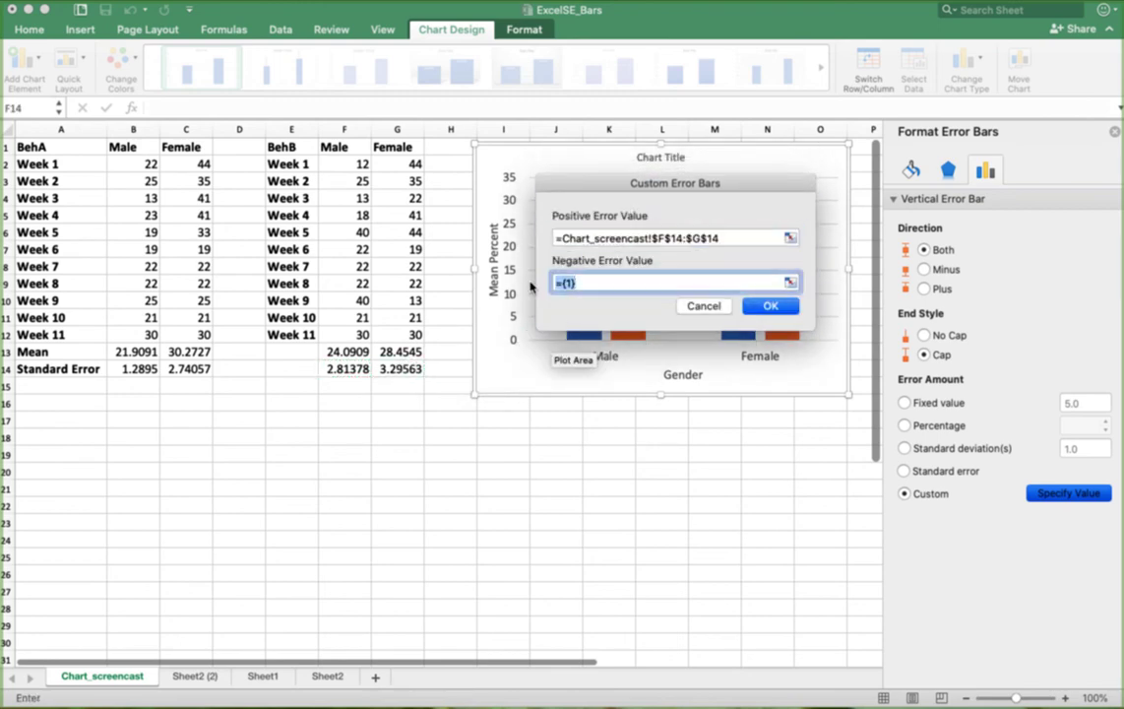
{"action": "left_click_drag", "start_coordinate": [351, 371], "coordinate": [404, 371]}
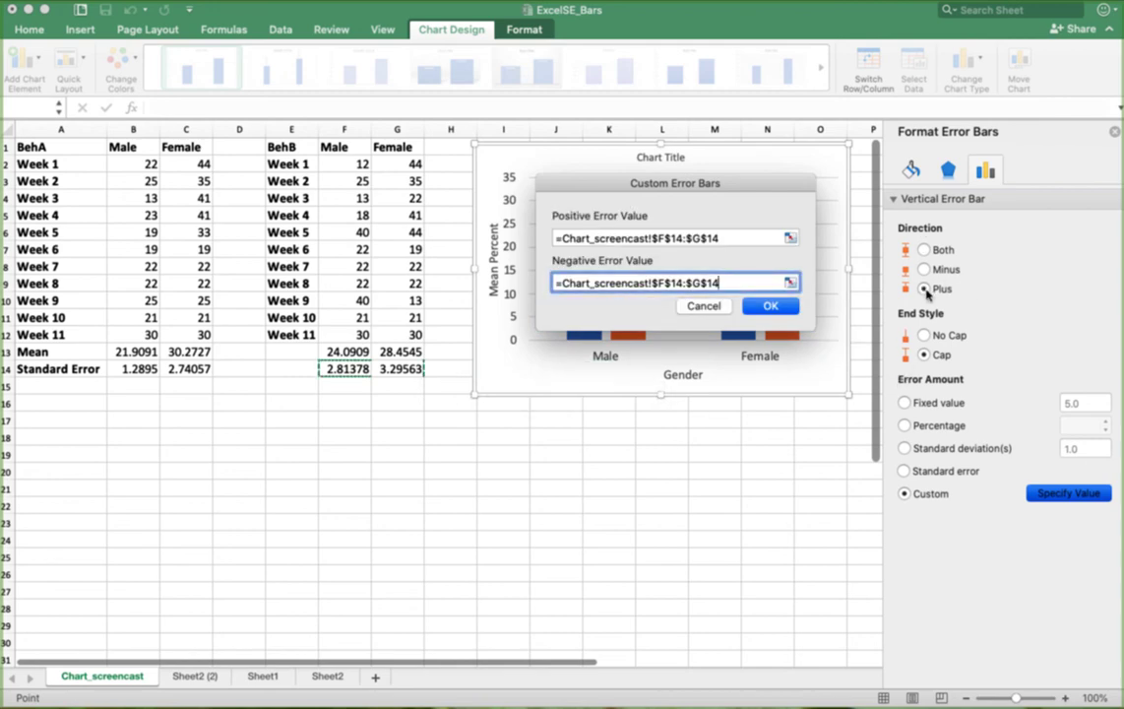
{"action": "left_click", "coordinate": [771, 305]}
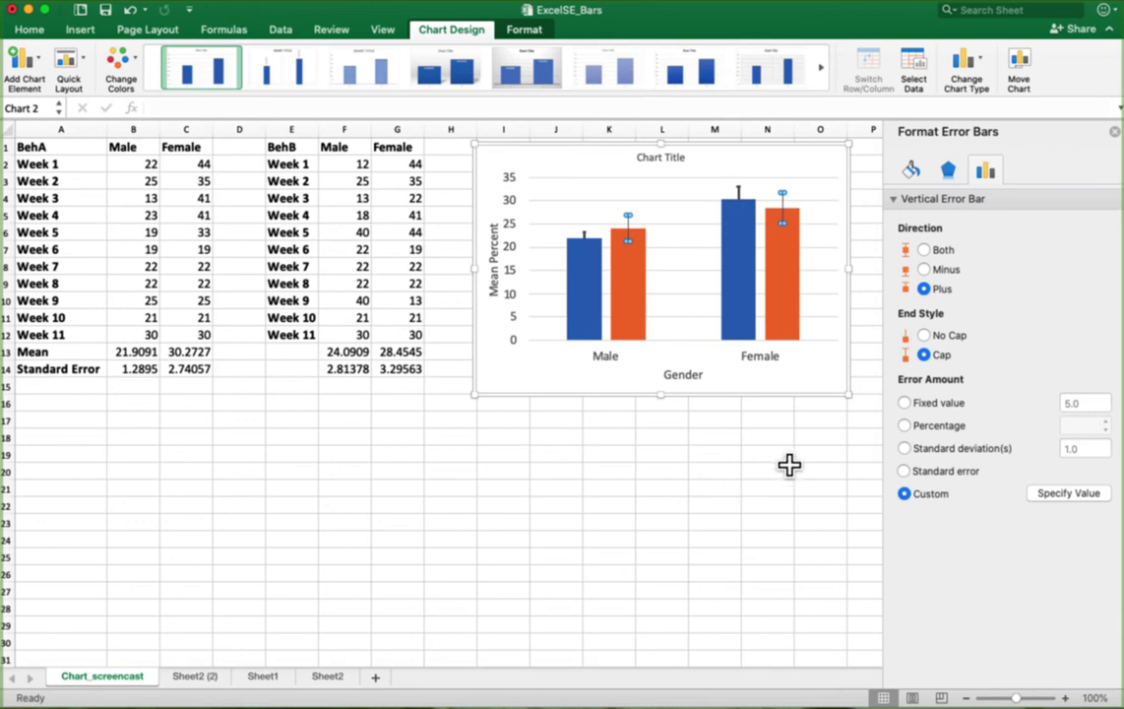
Step: Thicken the error bar lines to 2.75 pt
{"action": "left_click", "coordinate": [911, 172]}
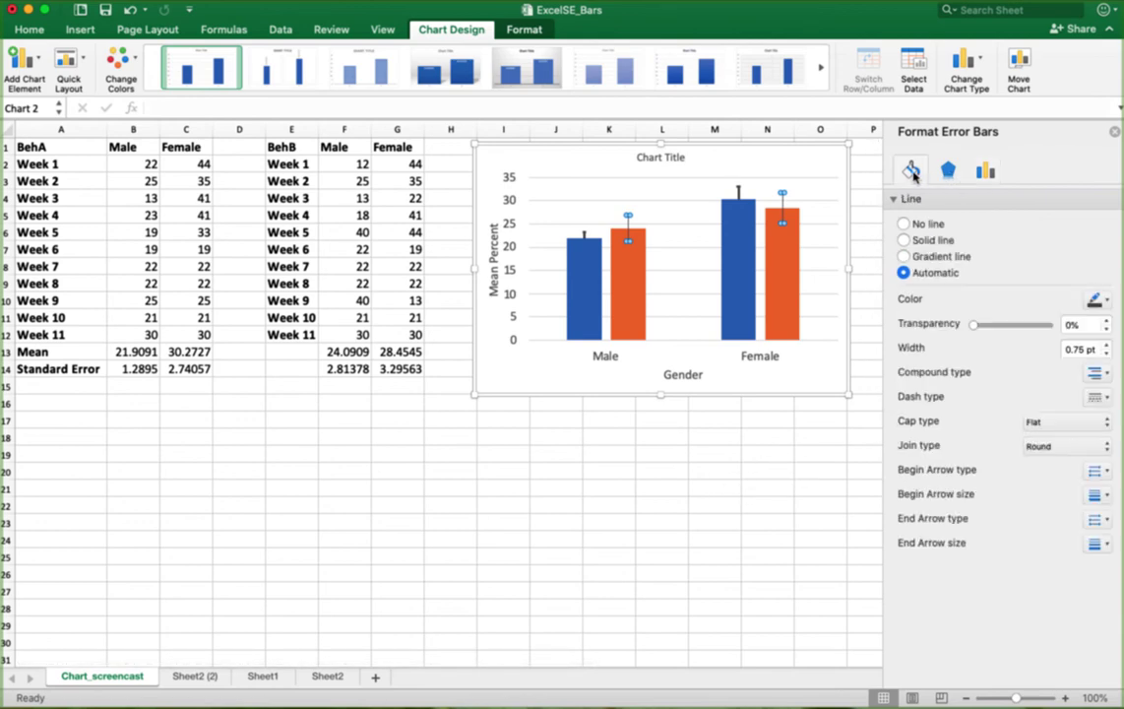
{"action": "left_click", "coordinate": [1106, 345]}
{"action": "left_click", "coordinate": [1106, 346]}
{"action": "left_click", "coordinate": [1106, 346]}
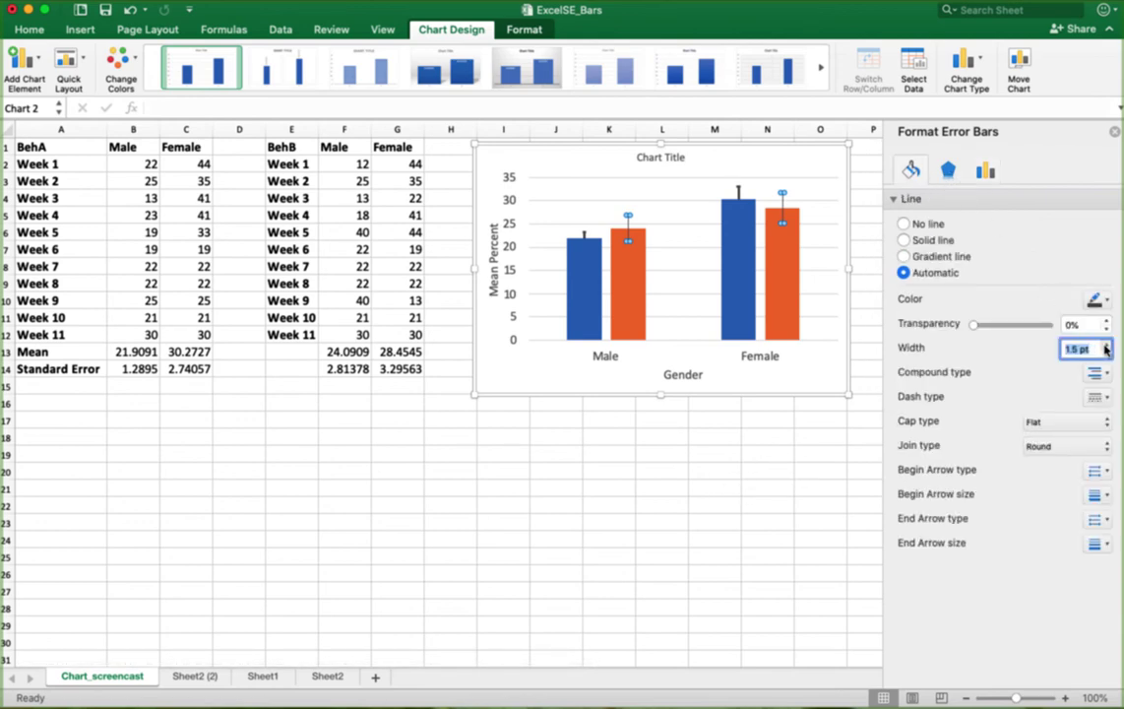
{"action": "left_click", "coordinate": [1105, 346]}
{"action": "left_click", "coordinate": [1106, 345]}
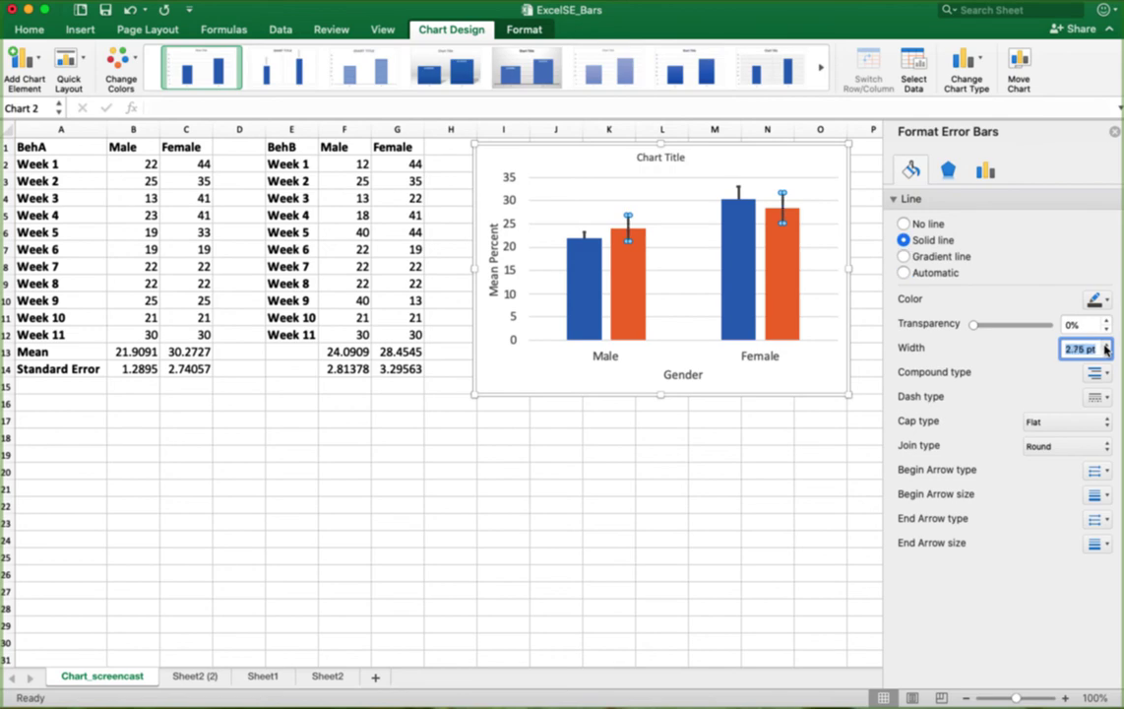
{"action": "left_click", "coordinate": [773, 449]}
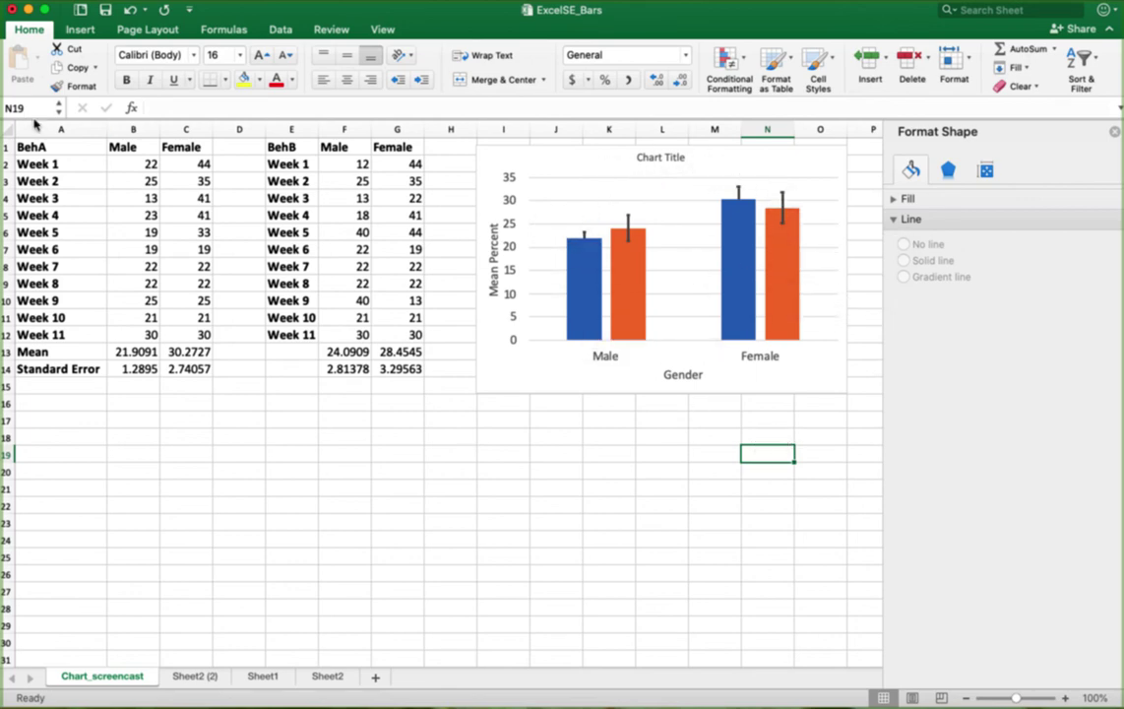
Step: Add a legend at the top of the chart and widen it
{"action": "left_click", "coordinate": [589, 177]}
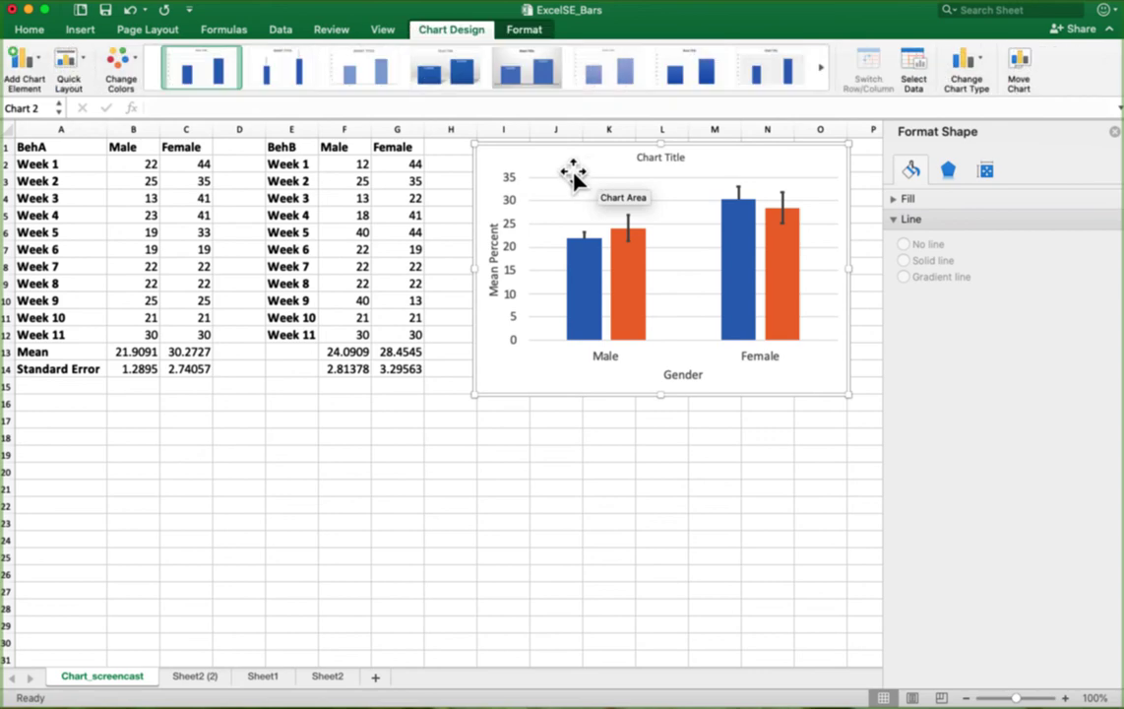
{"action": "left_click", "coordinate": [44, 67]}
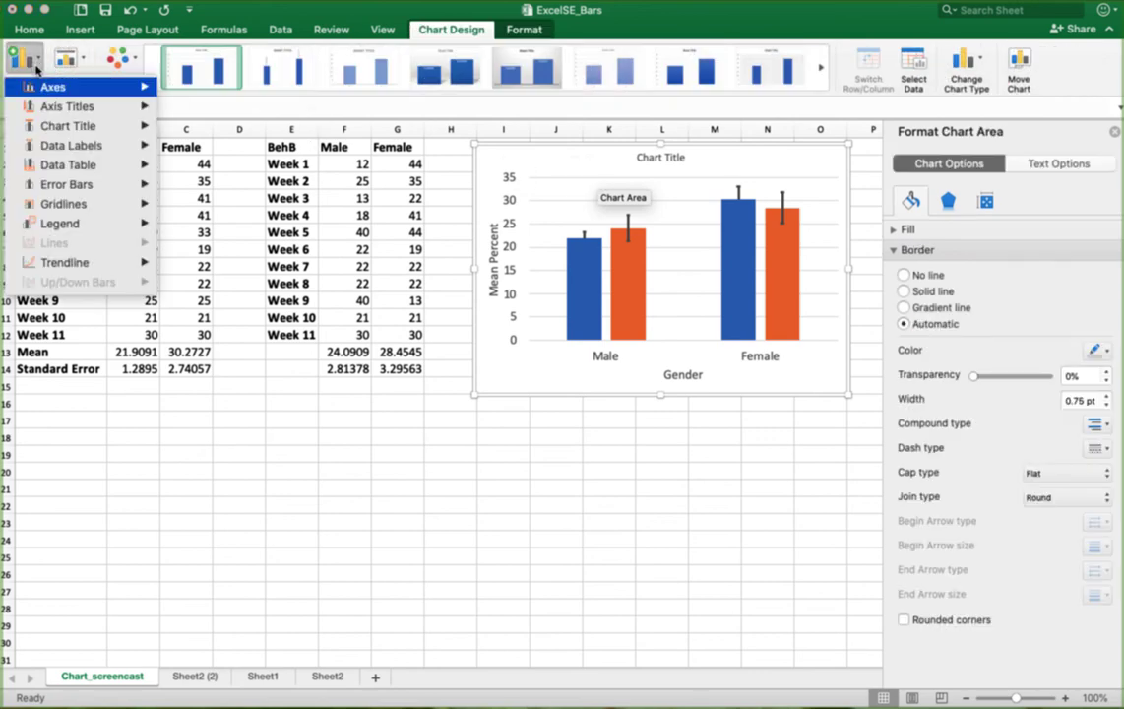
{"action": "mouse_move", "coordinate": [50, 128]}
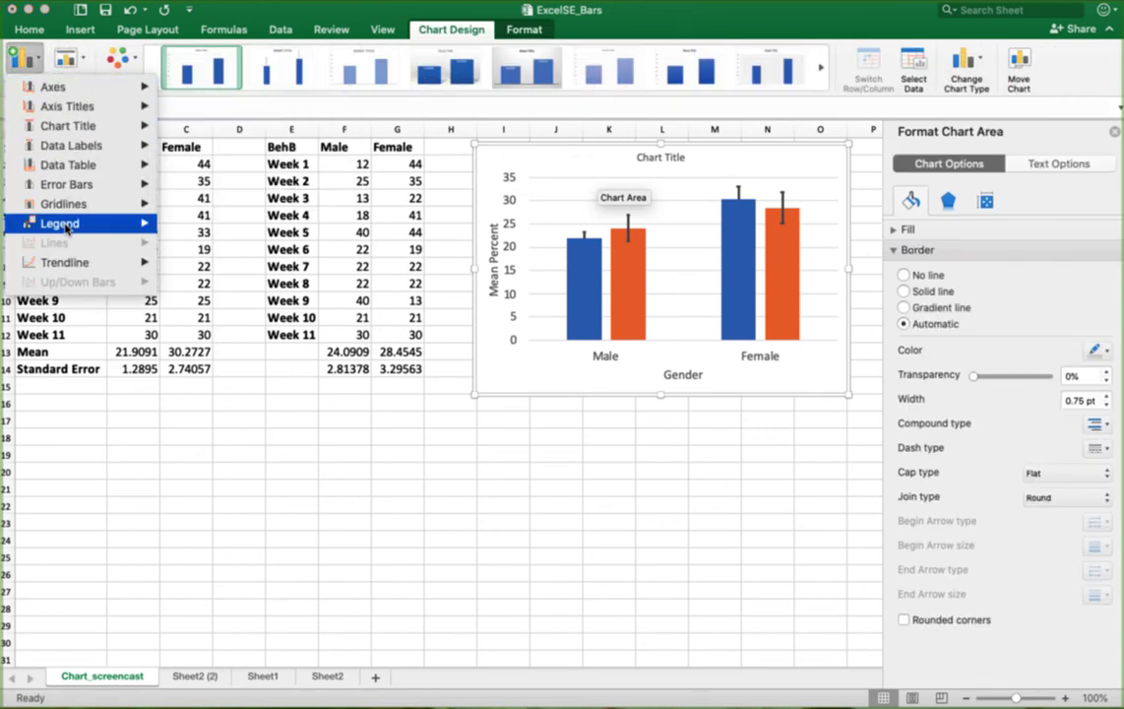
{"action": "mouse_move", "coordinate": [67, 226]}
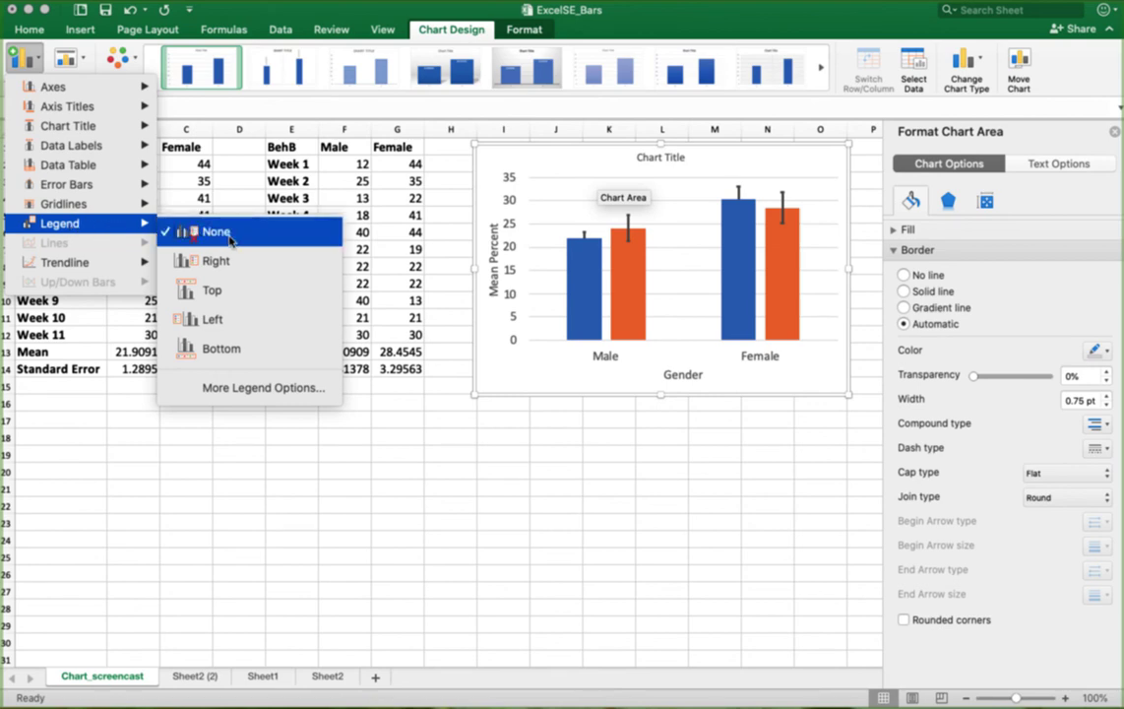
{"action": "left_click", "coordinate": [206, 293]}
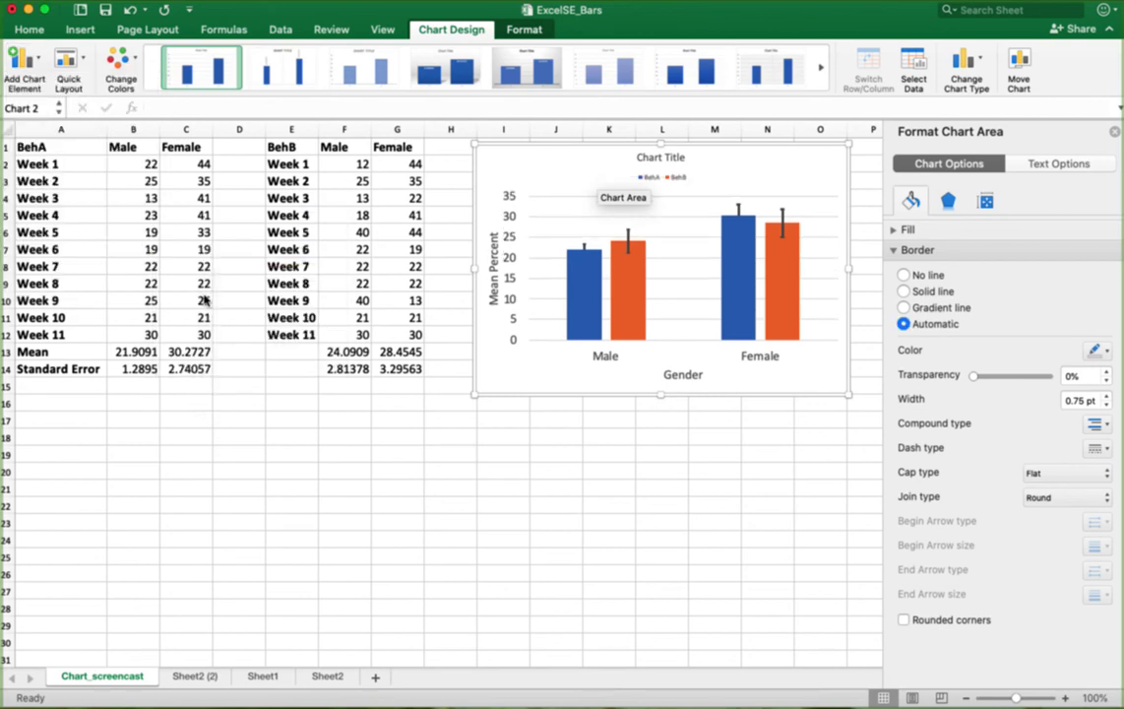
{"action": "left_click", "coordinate": [655, 179]}
{"action": "left_click_drag", "start_coordinate": [635, 182], "coordinate": [602, 184]}
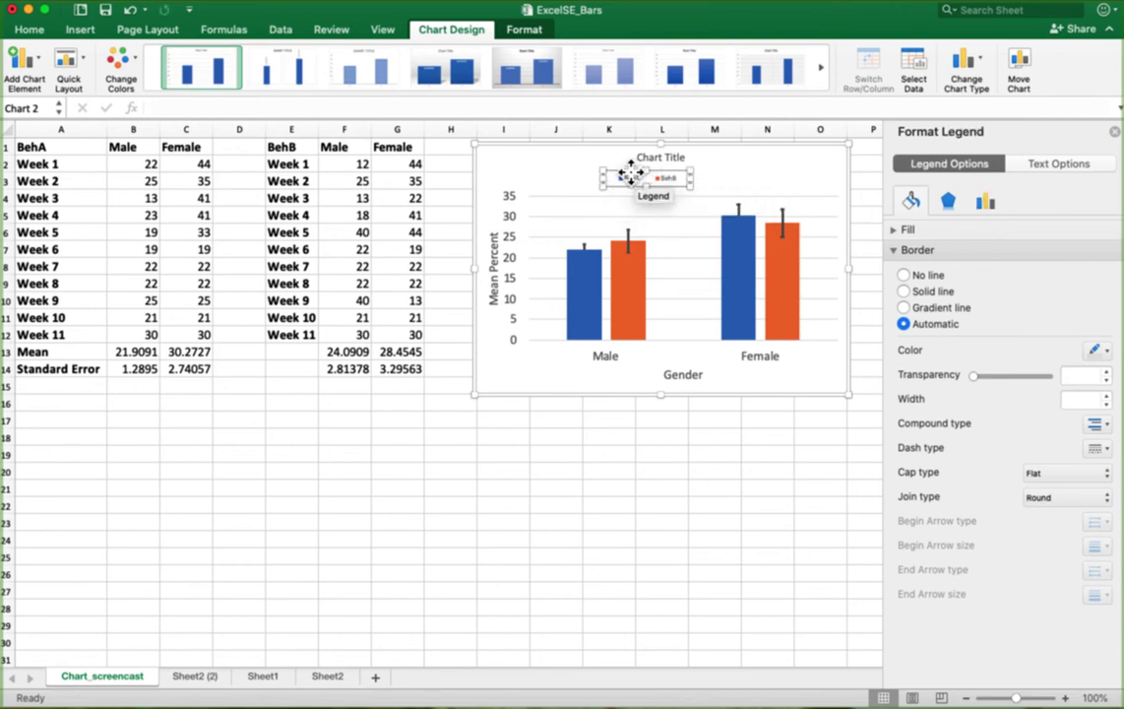
Step: Set the legend text to font size 14
{"action": "left_click", "coordinate": [34, 28]}
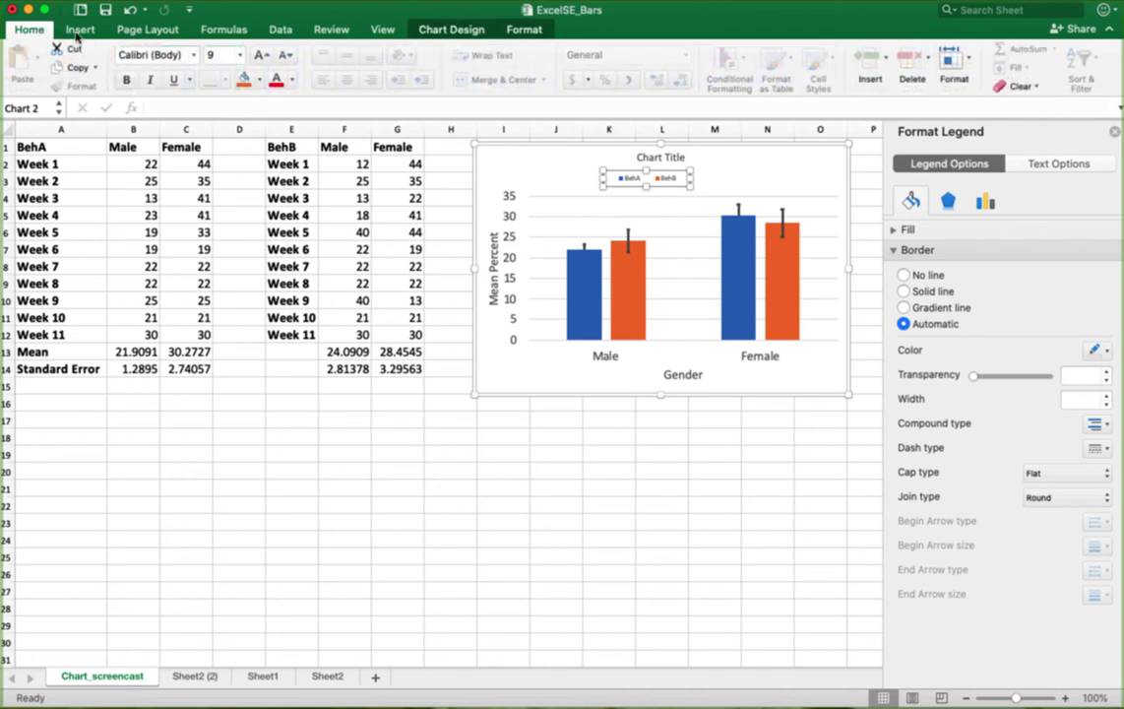
{"action": "left_click", "coordinate": [264, 57]}
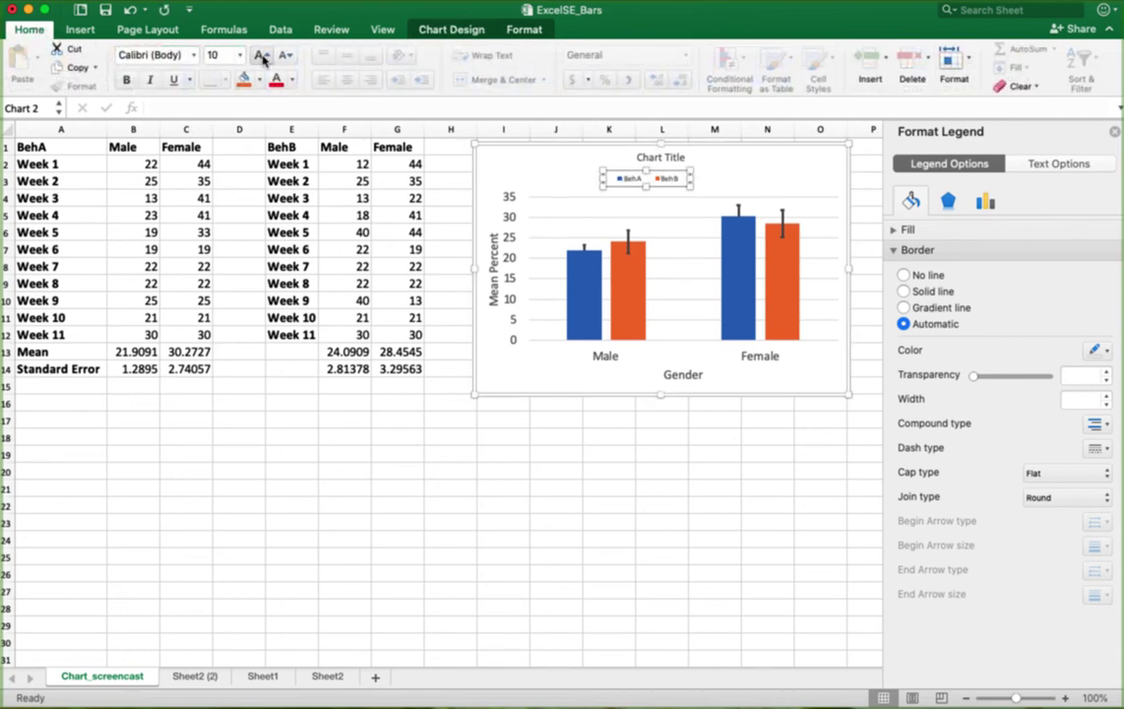
{"action": "left_click", "coordinate": [238, 57]}
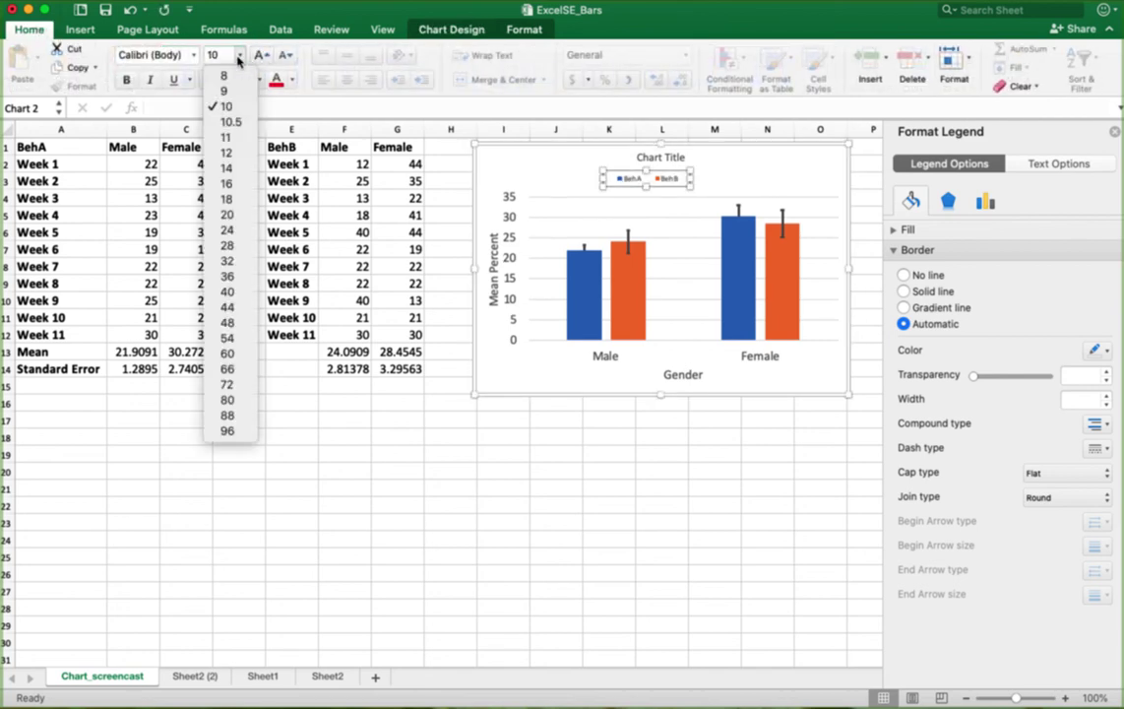
{"action": "left_click", "coordinate": [228, 168]}
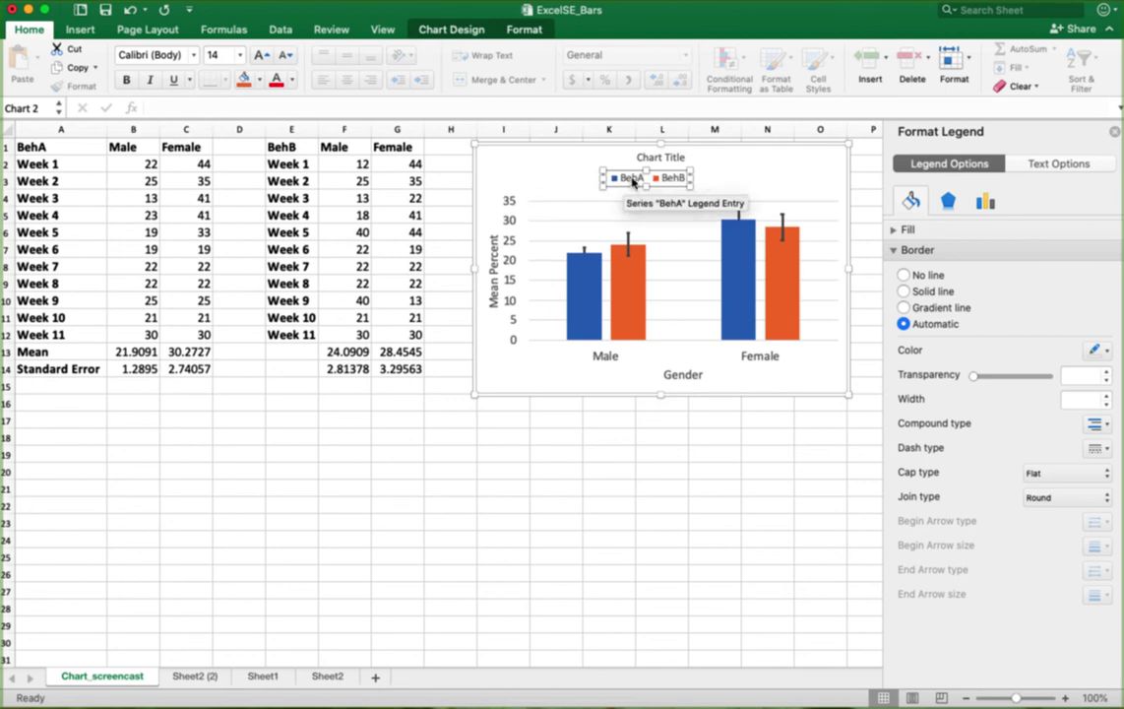
{"action": "left_click", "coordinate": [633, 184]}
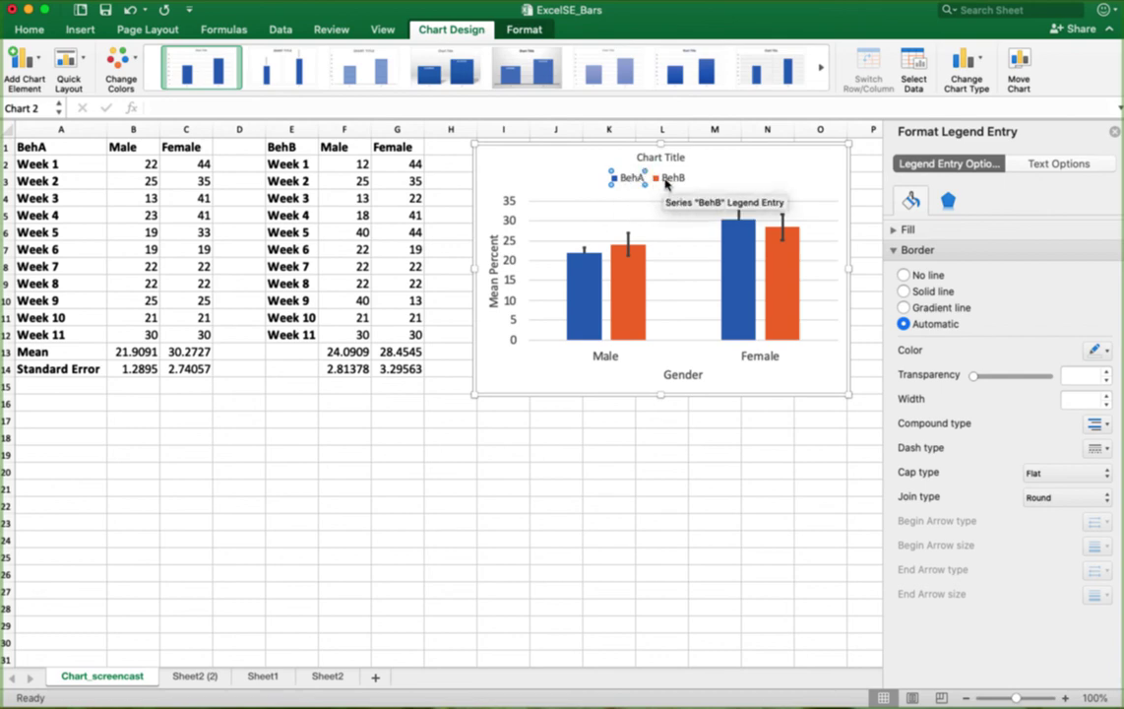
Step: Inspect the BehA series in Select Data, then cancel without changes
{"action": "right_click", "coordinate": [635, 183]}
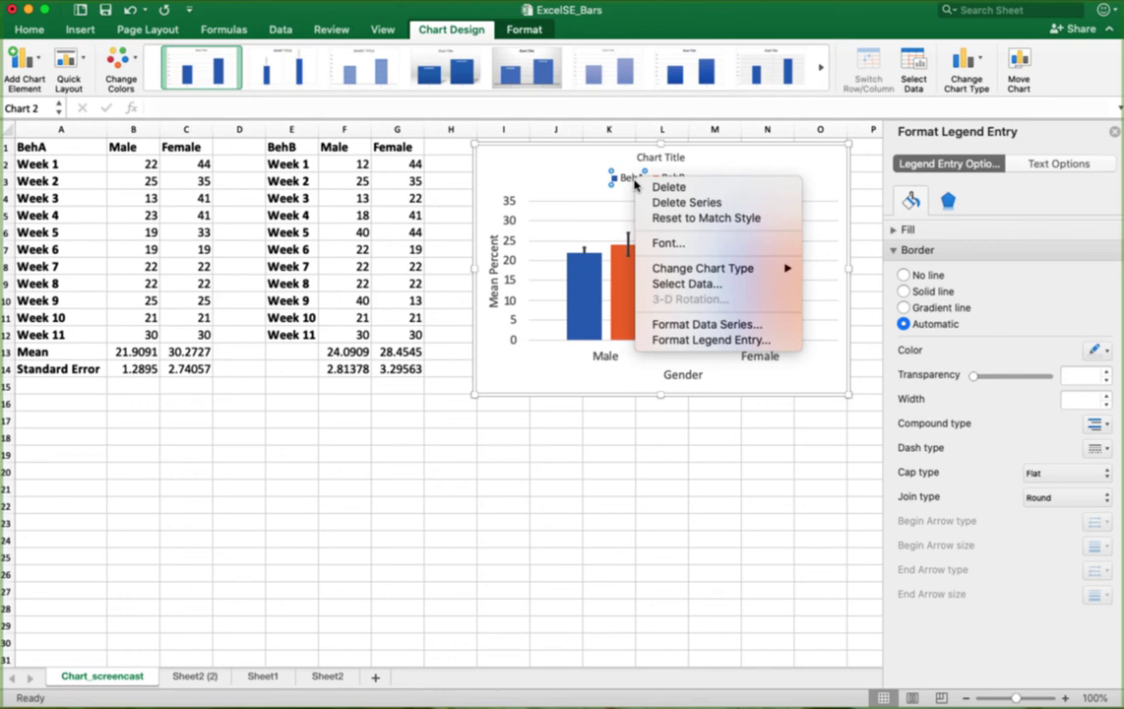
{"action": "left_click", "coordinate": [689, 283]}
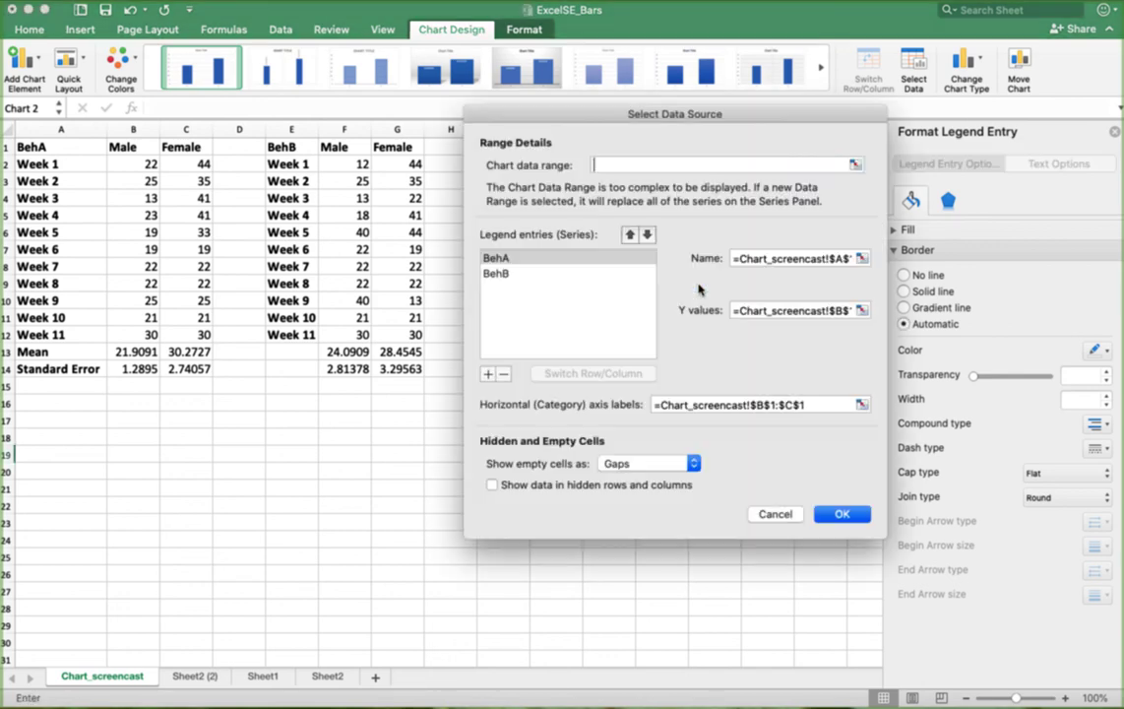
{"action": "left_click", "coordinate": [522, 260]}
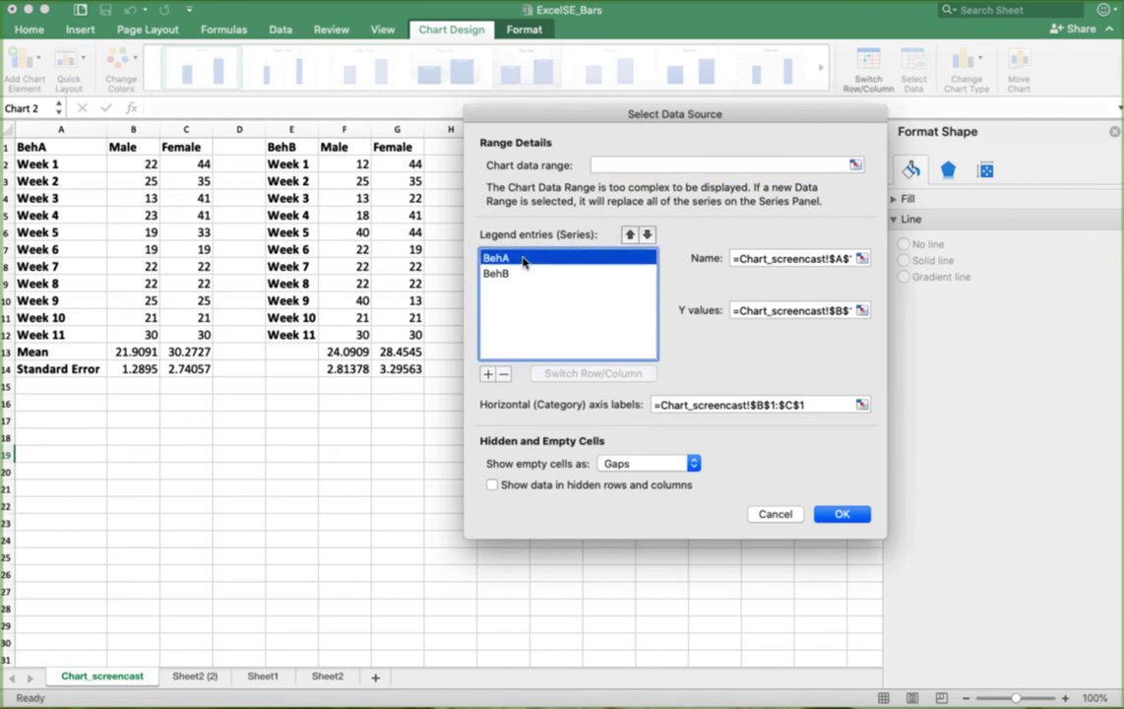
{"action": "left_click", "coordinate": [766, 518]}
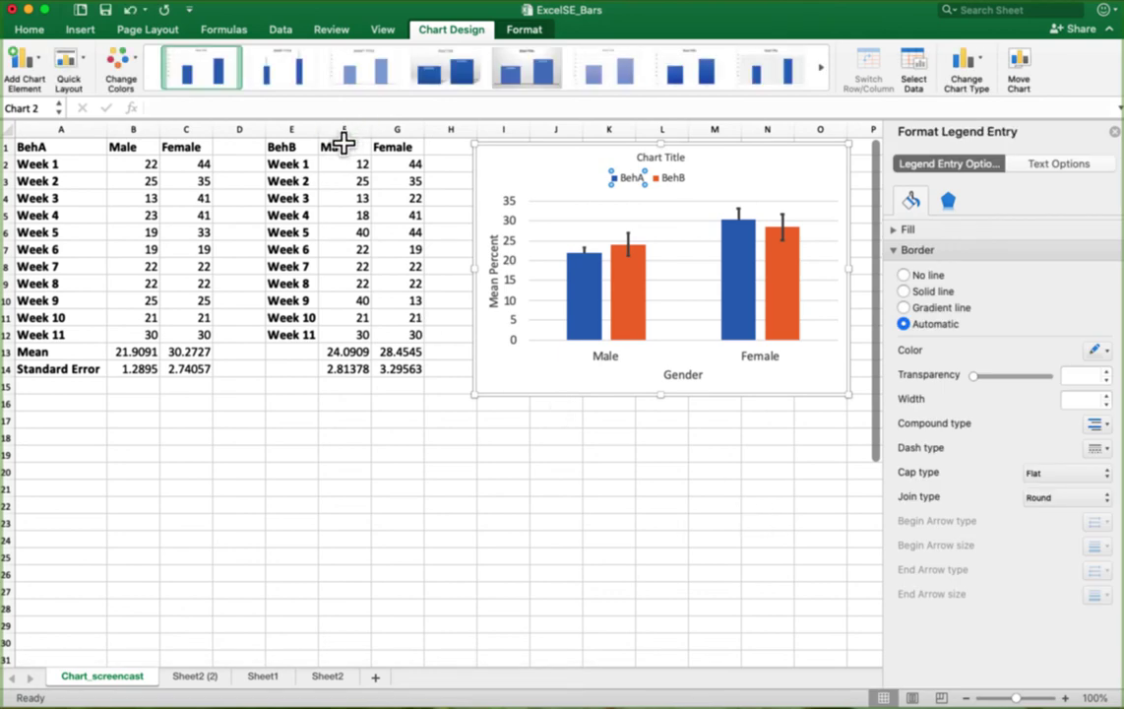
Step: Relabel header E1 as 'Walk' and header A1 as 'Run'
{"action": "left_click", "coordinate": [285, 147]}
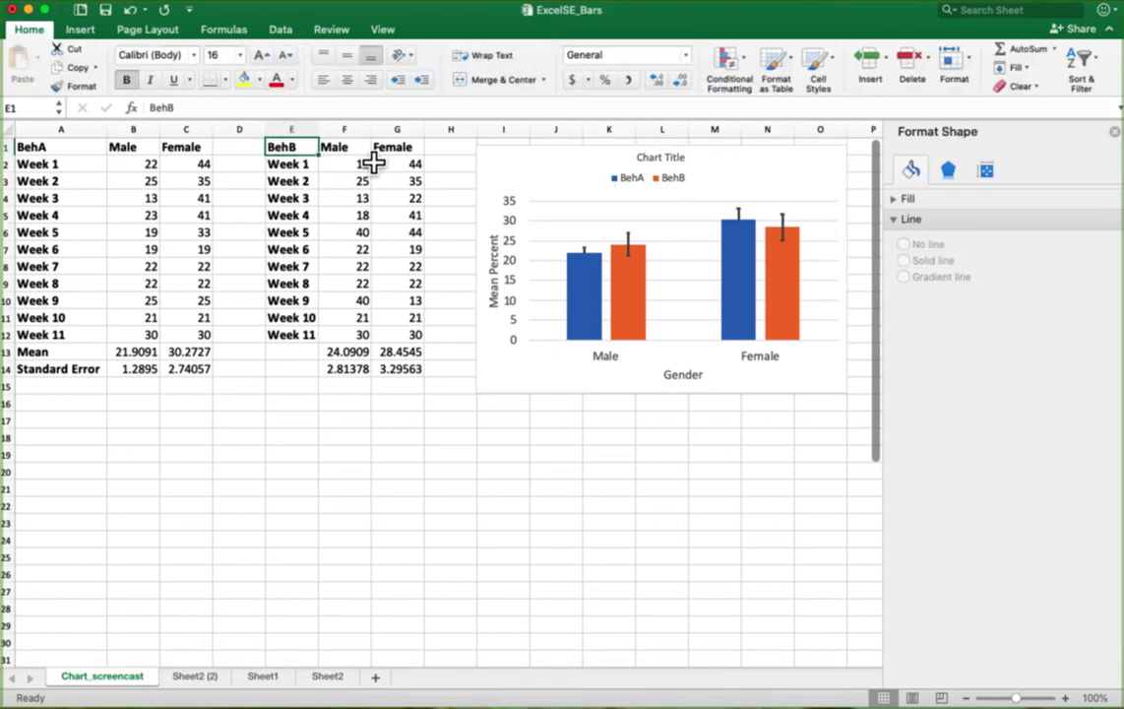
{"action": "type", "text": "Walk"}
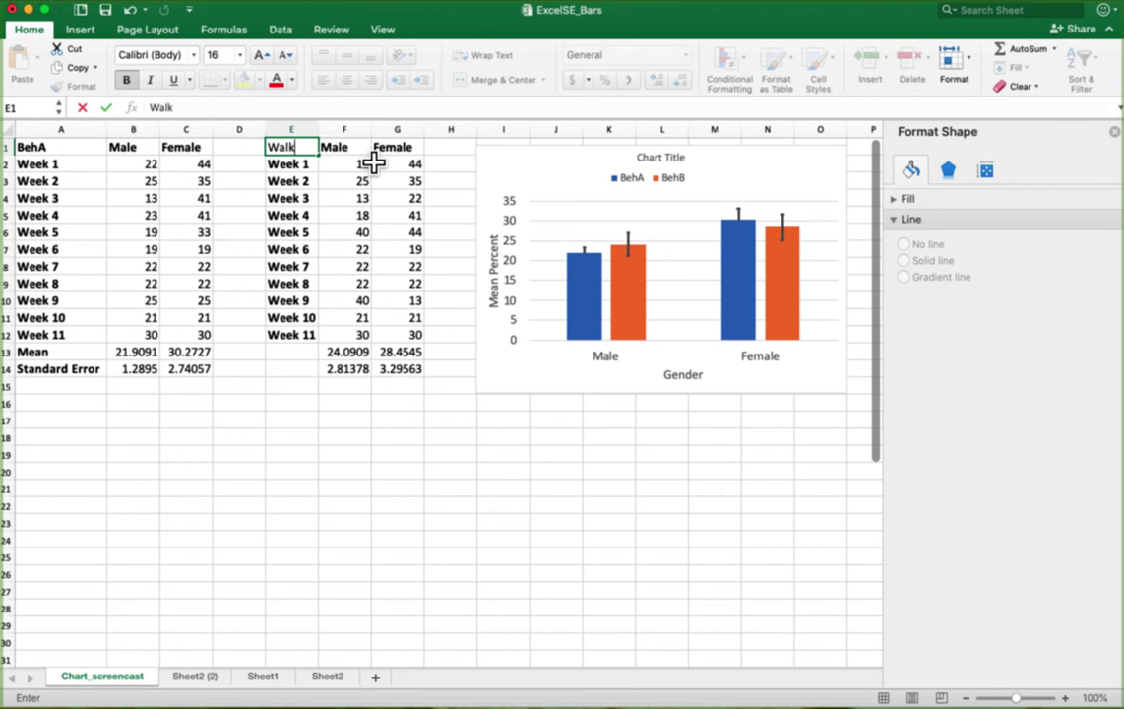
{"action": "key", "text": "Return"}
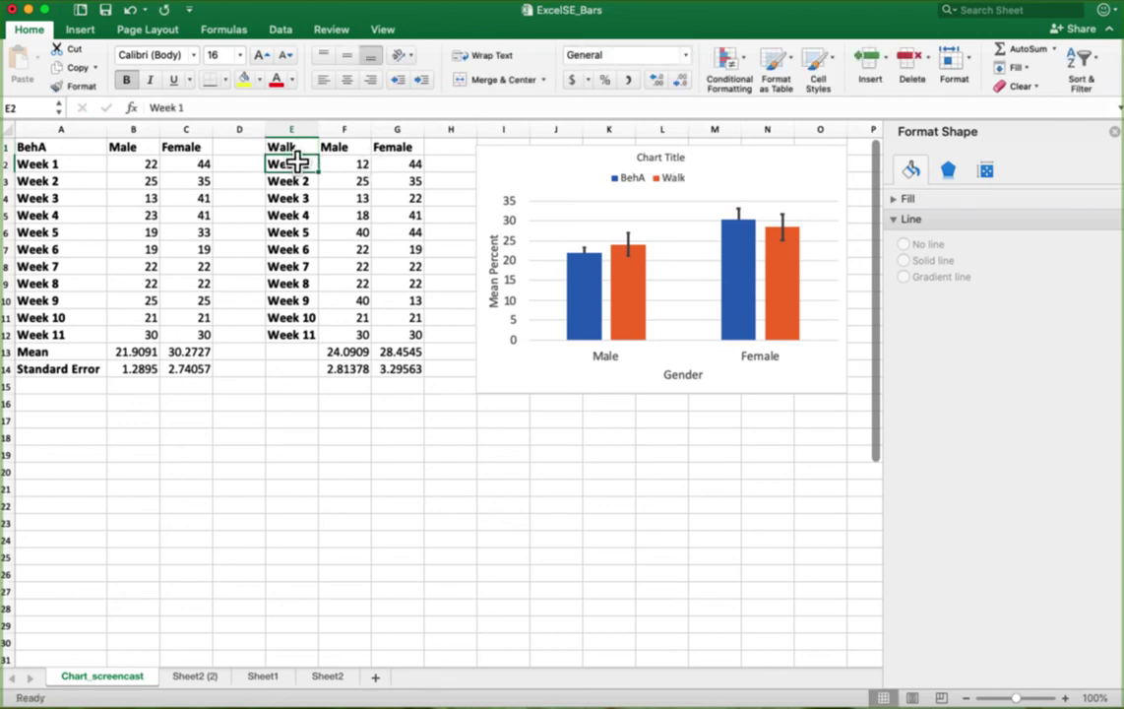
{"action": "left_click", "coordinate": [63, 147]}
{"action": "type", "text": "Run"}
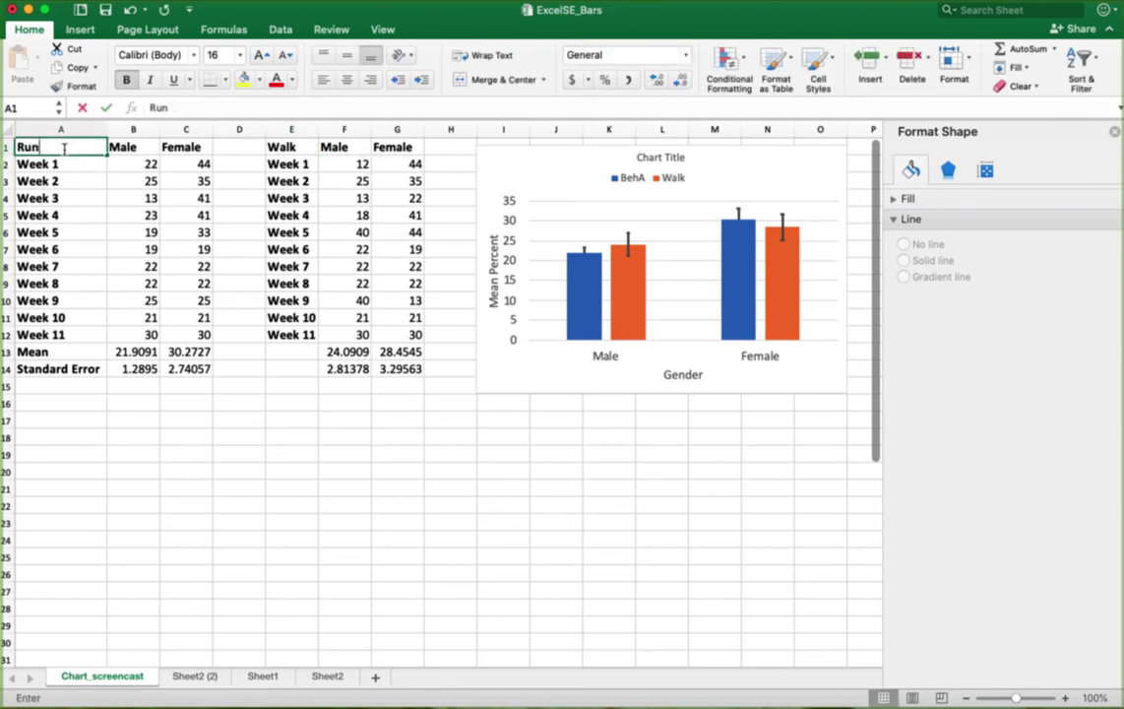
{"action": "key", "text": "Return"}
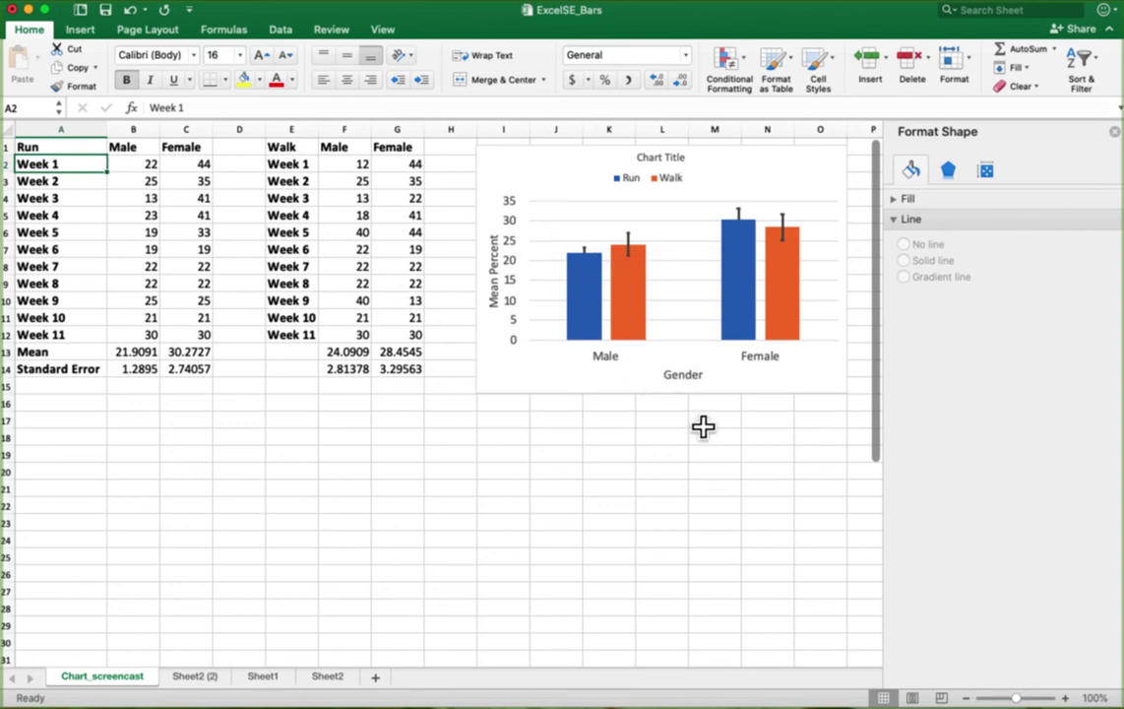
Step: Replace the chart title placeholder text with 'Giraffe Activity'
{"action": "left_click", "coordinate": [675, 157]}
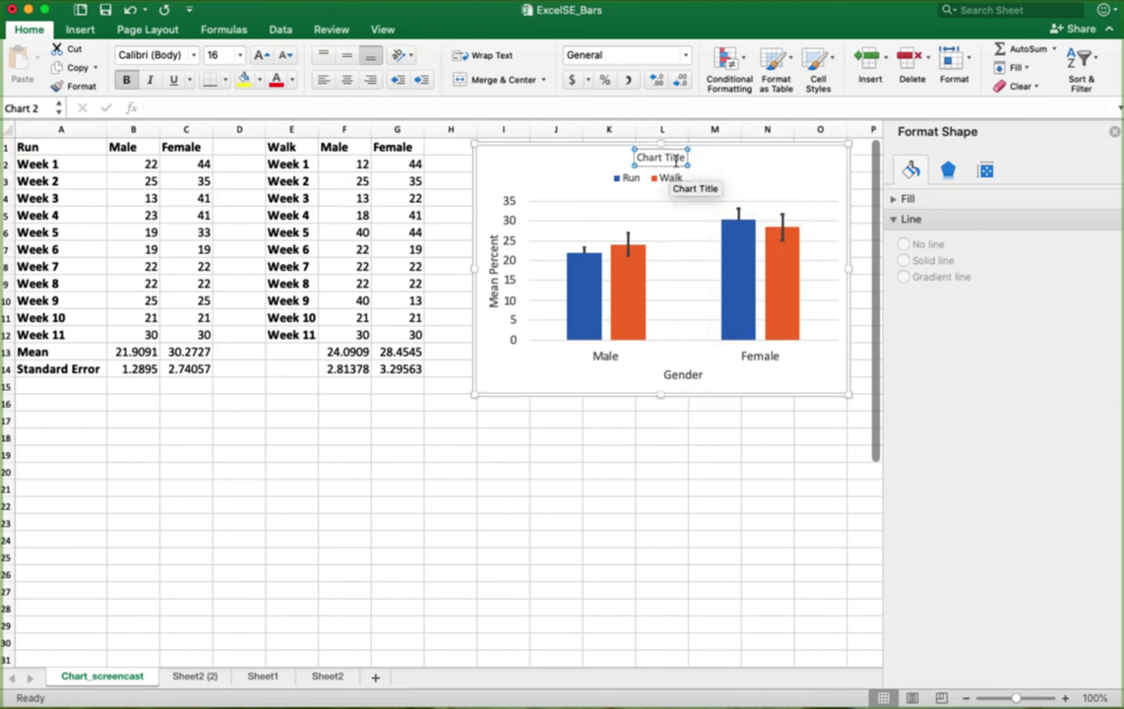
{"action": "double_click", "coordinate": [674, 157]}
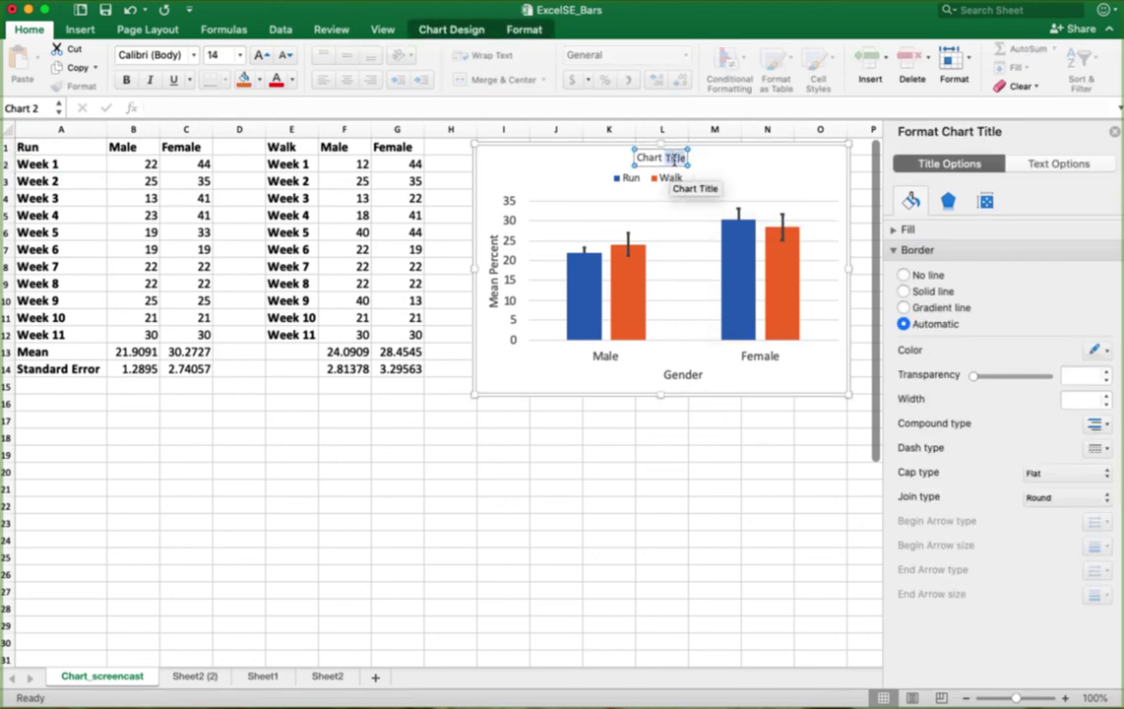
{"action": "triple_click", "coordinate": [675, 159]}
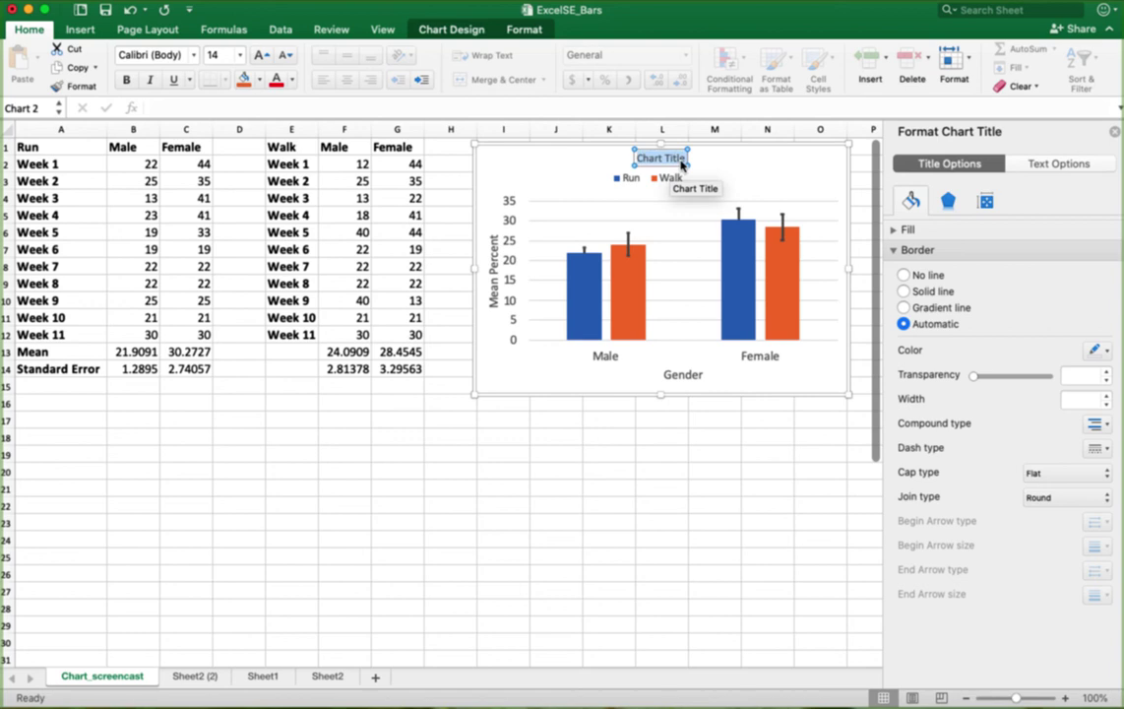
{"action": "type", "text": "Gir"}
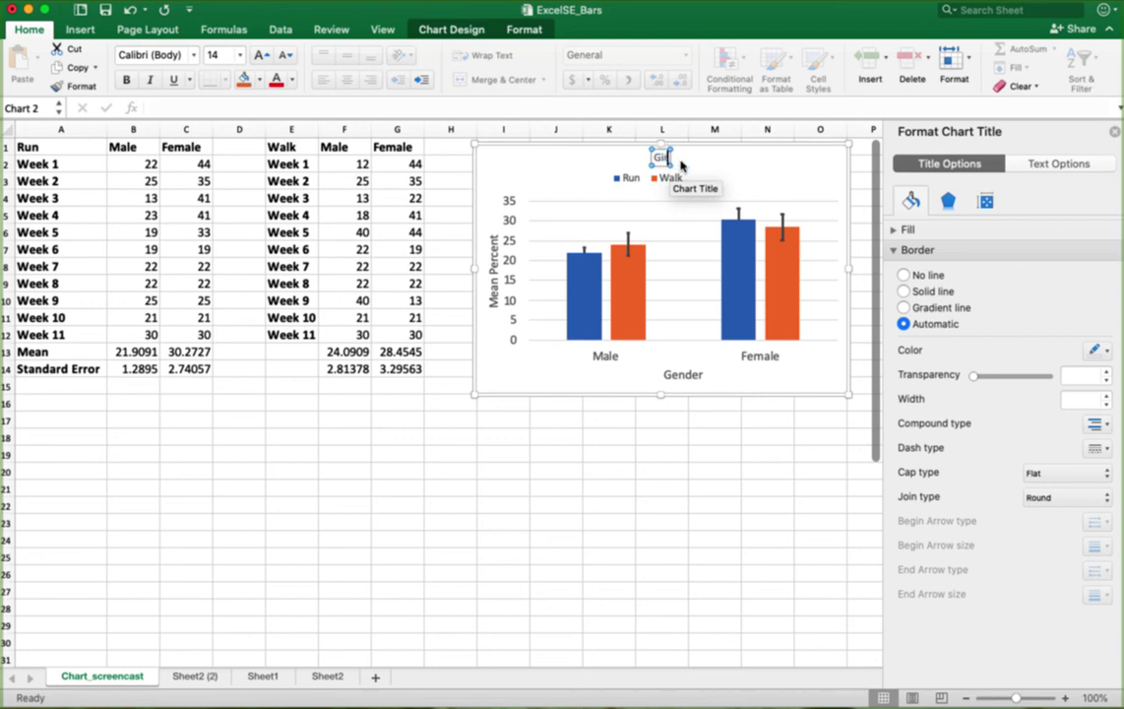
{"action": "type", "text": "affe Activ"}
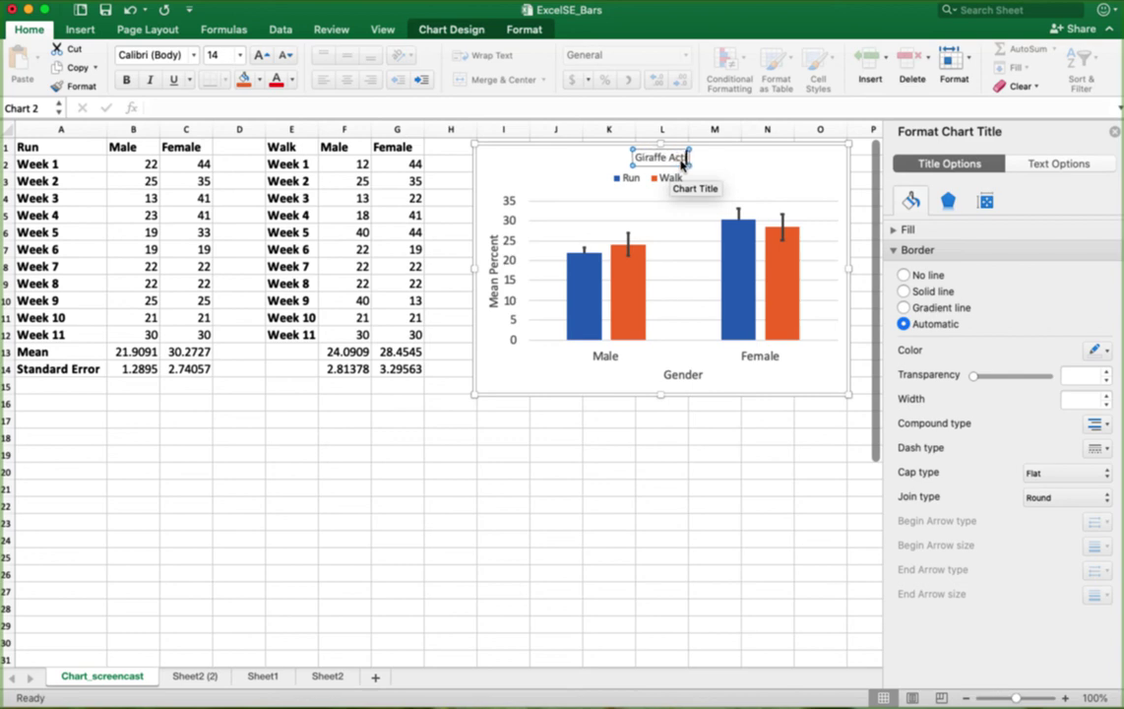
{"action": "type", "text": "ity"}
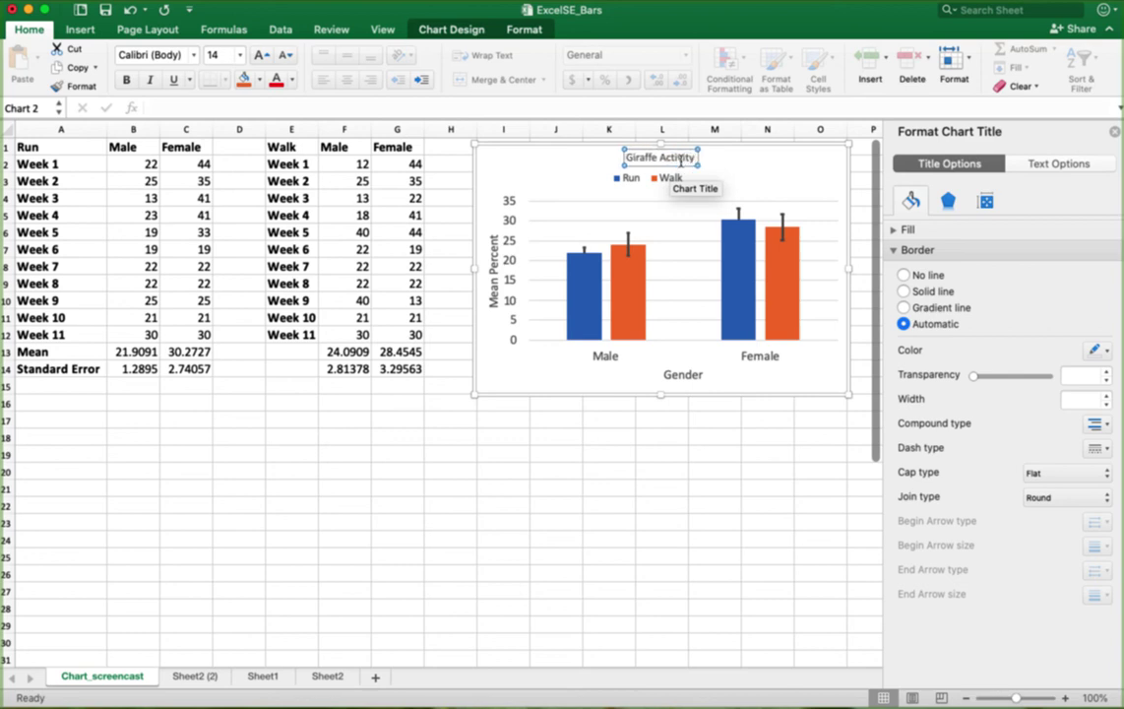
{"action": "left_click", "coordinate": [633, 161]}
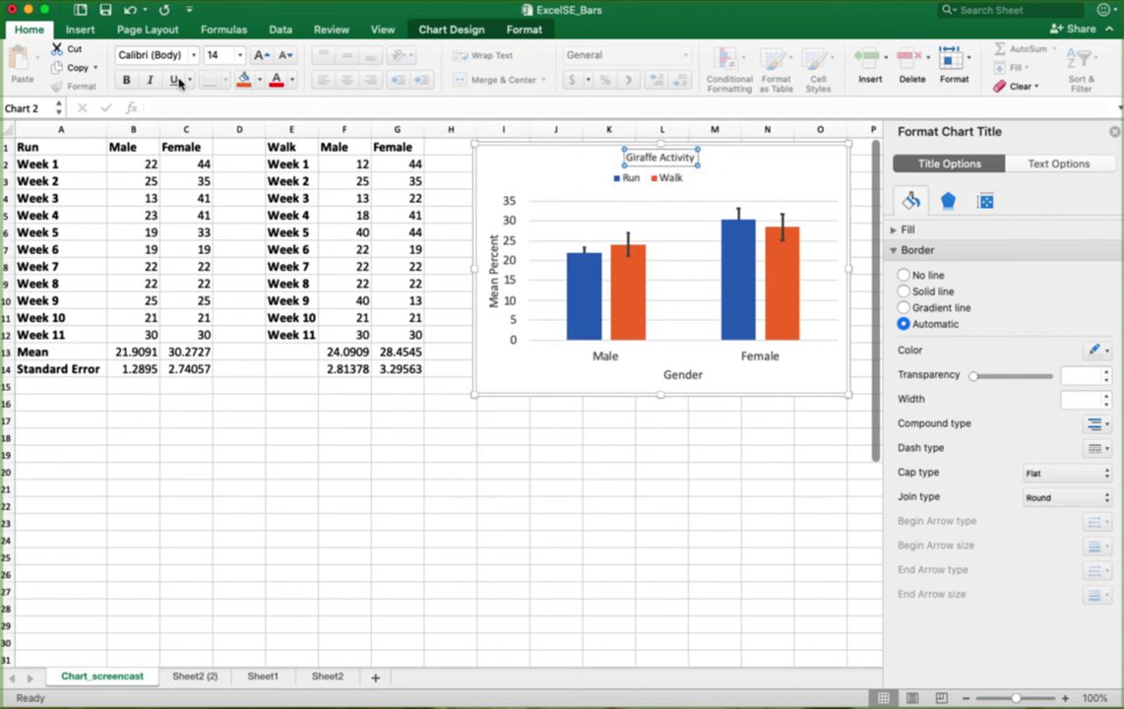
{"action": "left_click", "coordinate": [240, 56]}
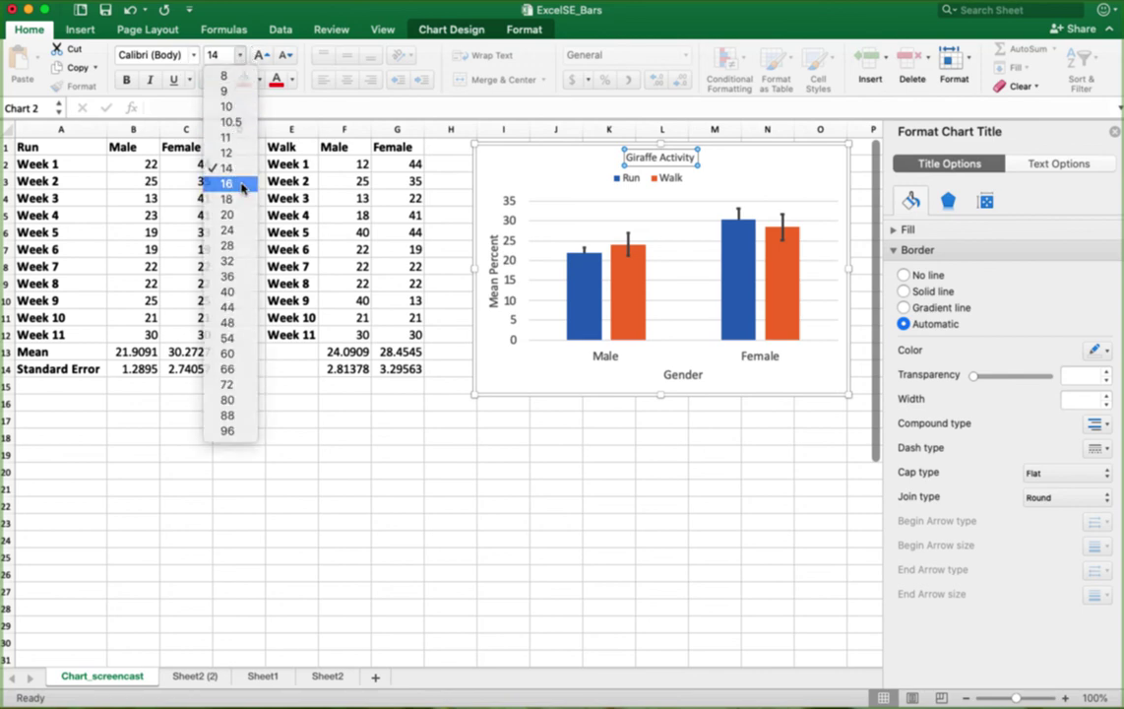